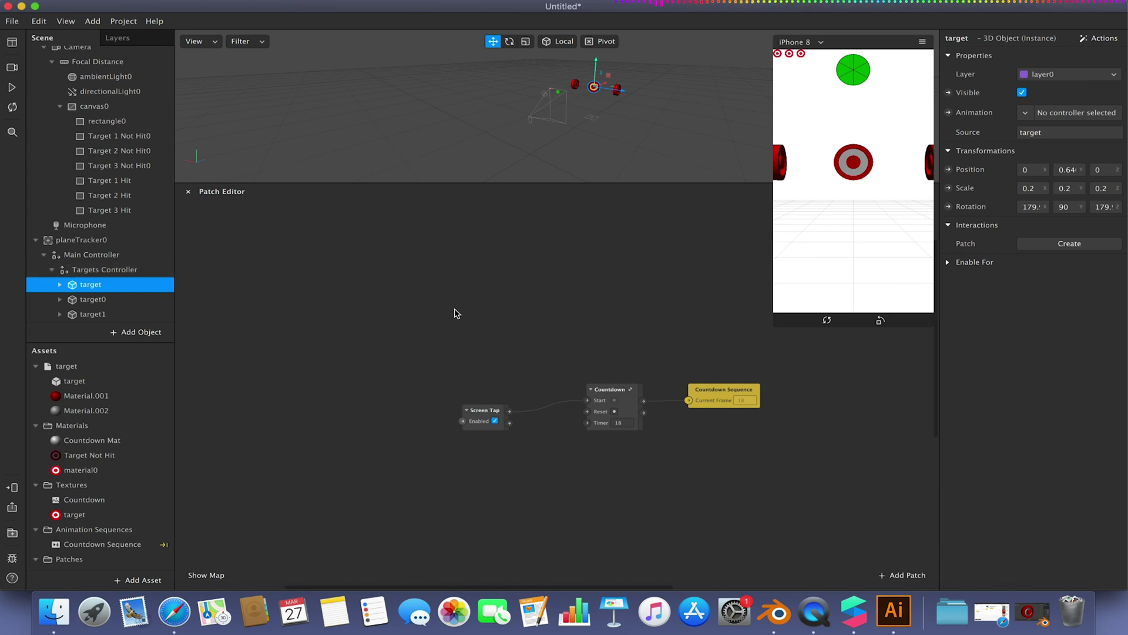
- Add a Loop Animation patch and a Transition patch fed by its Progress output
{"action": "double_click", "coordinate": [346, 268]}
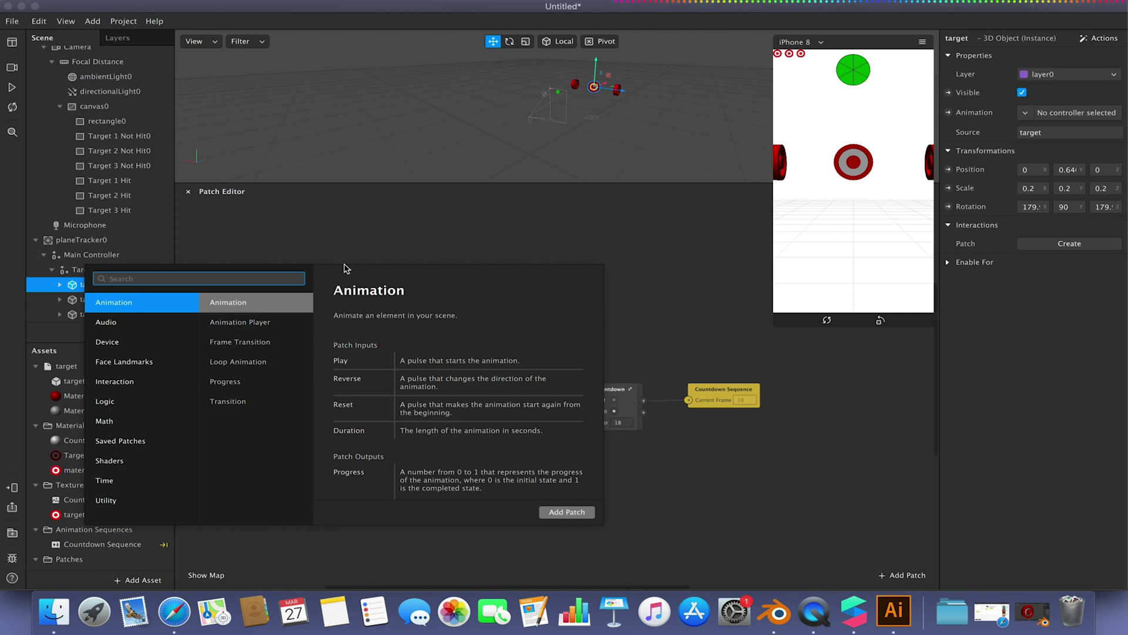
{"action": "type", "text": "loop"}
{"action": "key", "text": "Return"}
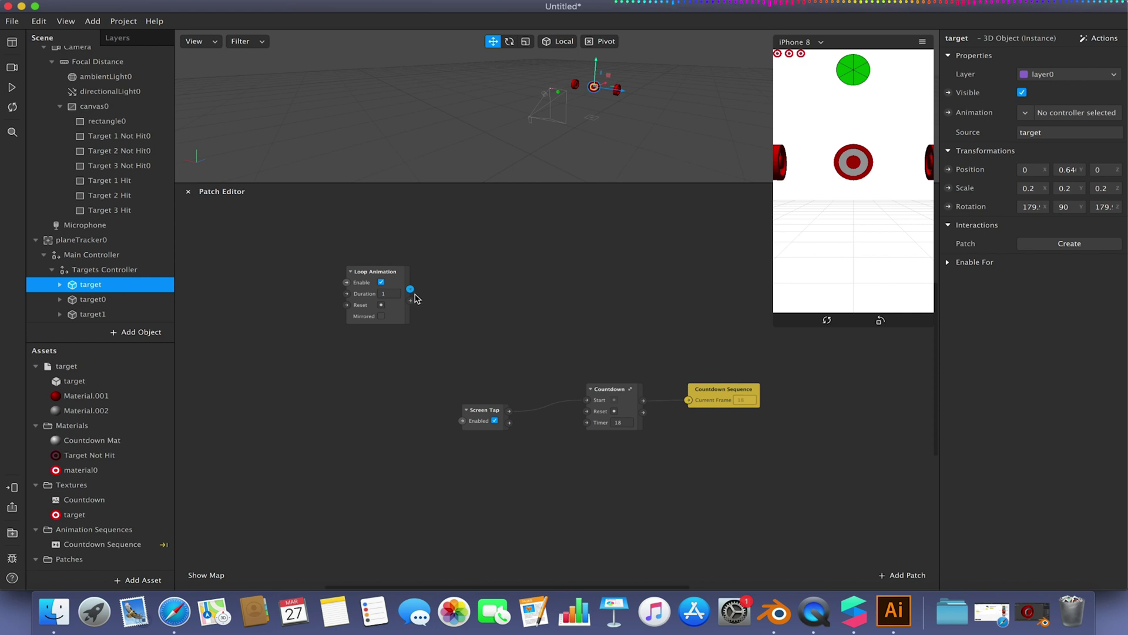
{"action": "left_click_drag", "start_coordinate": [410, 289], "coordinate": [475, 270]}
{"action": "type", "text": "transirtio"}
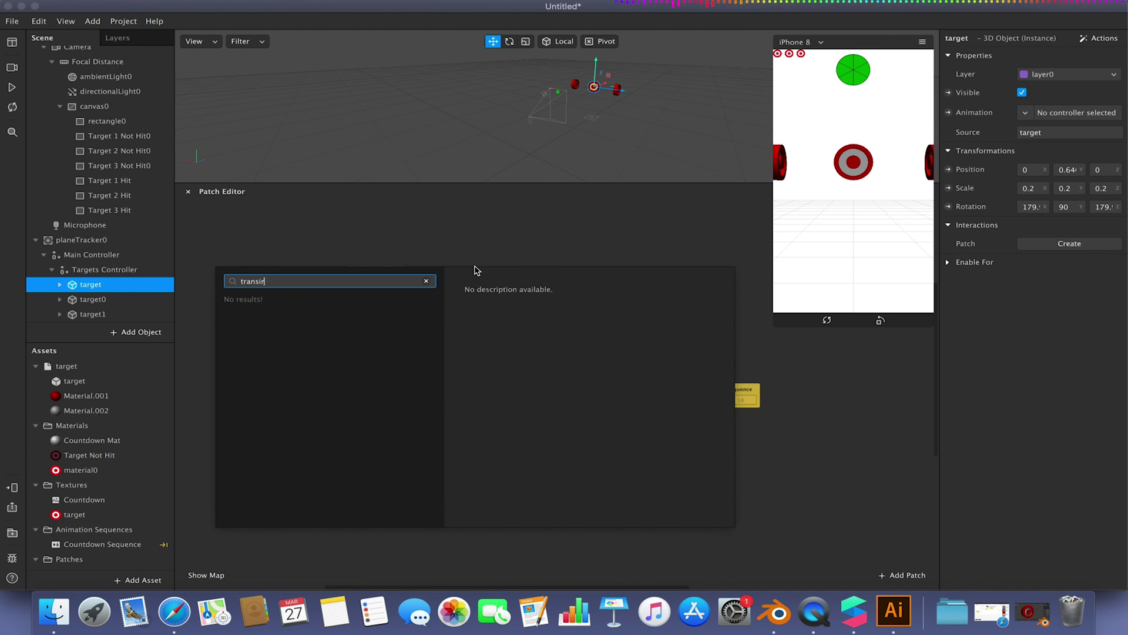
{"action": "key", "text": "BackSpace"}
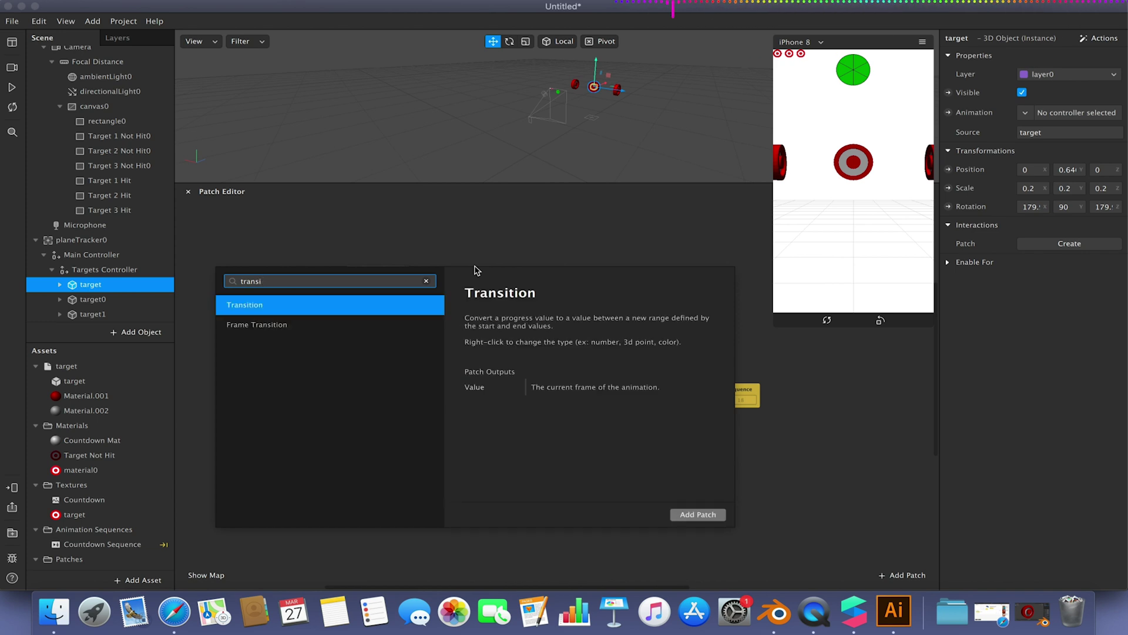
{"action": "left_click", "coordinate": [698, 515]}
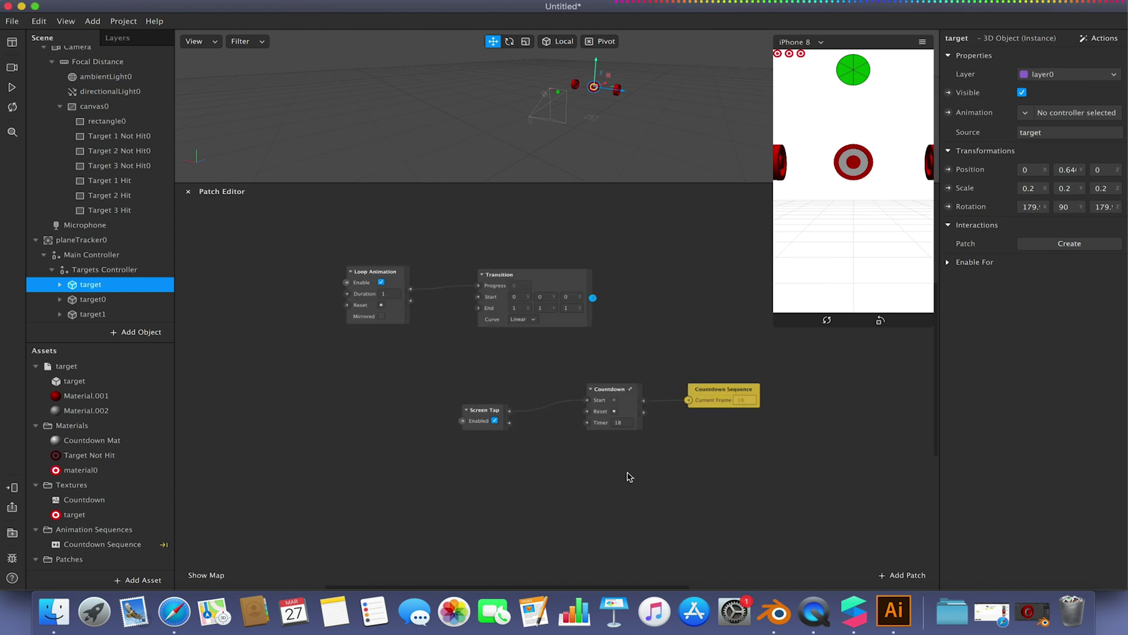
- Keep the Transition Linear, set its End to 0, 360, 0, and set the loop Duration to 10
{"action": "left_click", "coordinate": [520, 320]}
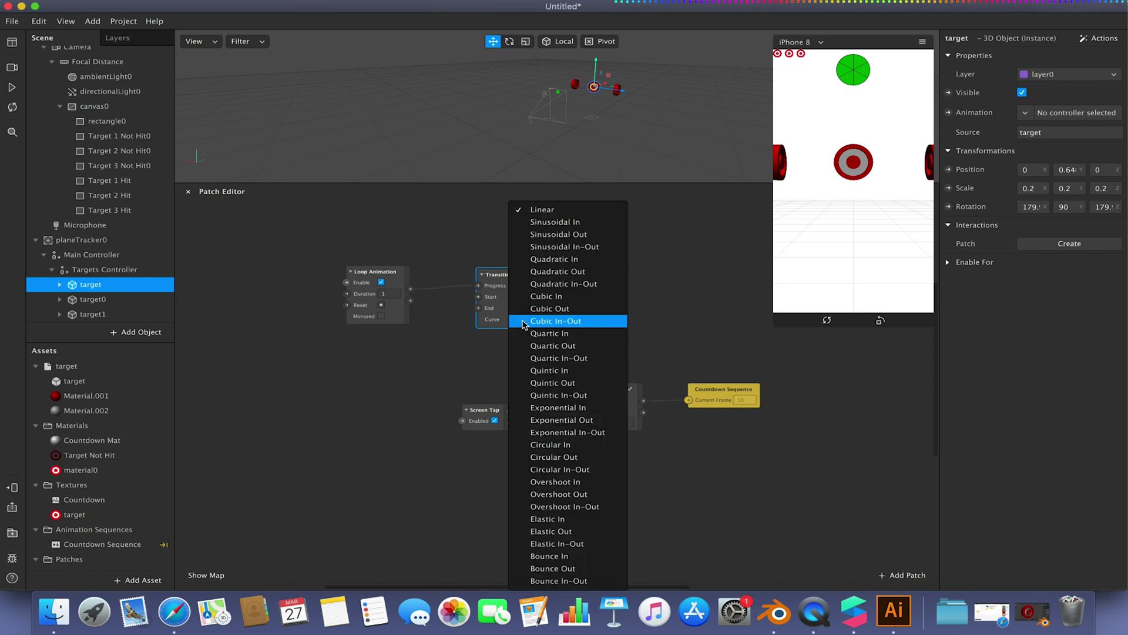
{"action": "left_click", "coordinate": [498, 271]}
{"action": "left_click", "coordinate": [510, 308]}
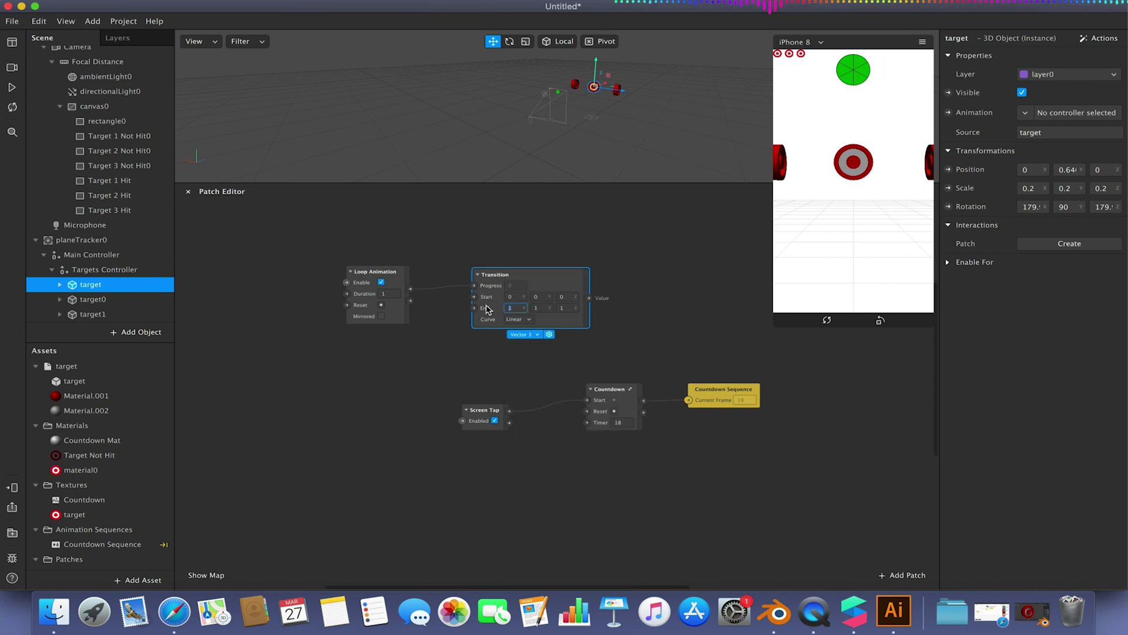
{"action": "type", "text": "0"}
{"action": "left_click", "coordinate": [568, 308]}
{"action": "type", "text": "0"}
{"action": "left_click", "coordinate": [539, 308]}
{"action": "left_click", "coordinate": [394, 293]}
{"action": "type", "text": "0"}
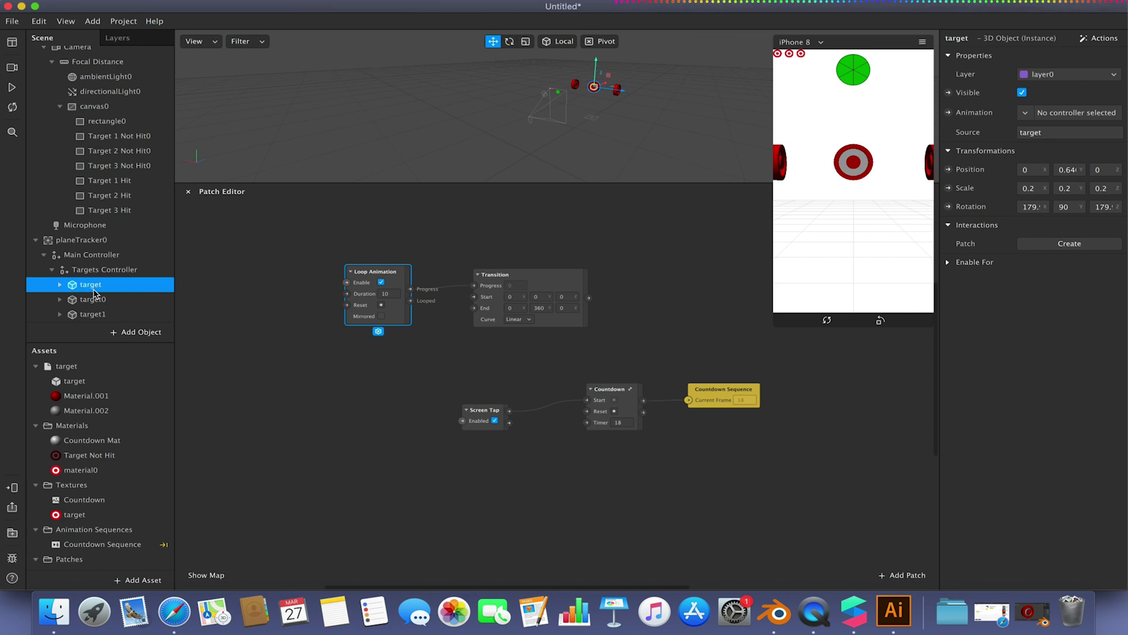
- Create 3D Rotation patches for target, target0 and target1 and stack them neatly
{"action": "left_click", "coordinate": [97, 315], "text": "shift"}
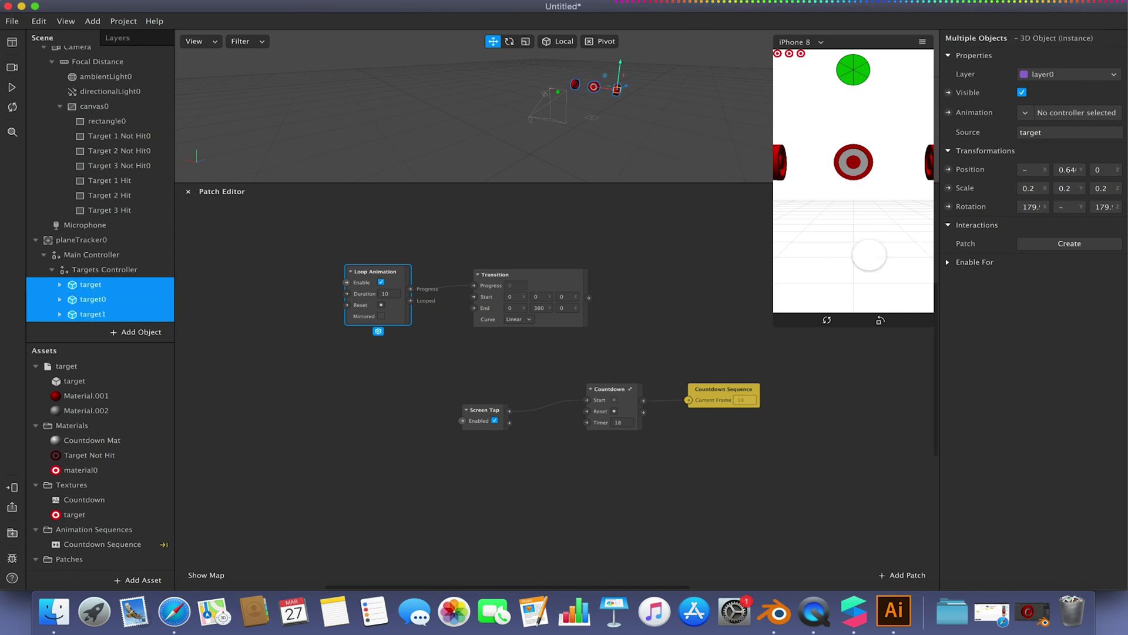
{"action": "left_click", "coordinate": [948, 207]}
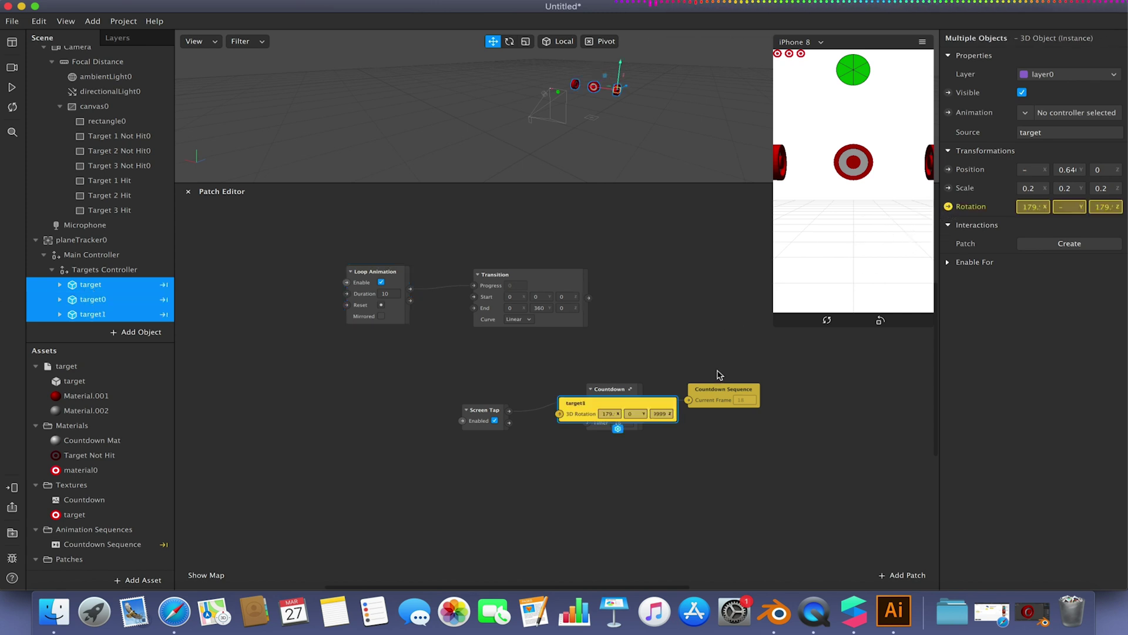
{"action": "left_click_drag", "start_coordinate": [617, 405], "coordinate": [710, 308]}
{"action": "left_click_drag", "start_coordinate": [594, 410], "coordinate": [688, 281]}
{"action": "left_click_drag", "start_coordinate": [598, 408], "coordinate": [692, 248]}
- Wire the Transition output into all three Rotation patches and play the preview
{"action": "left_click_drag", "start_coordinate": [588, 298], "coordinate": [654, 254]}
{"action": "left_click_drag", "start_coordinate": [590, 297], "coordinate": [654, 285]}
{"action": "left_click_drag", "start_coordinate": [590, 298], "coordinate": [654, 316]}
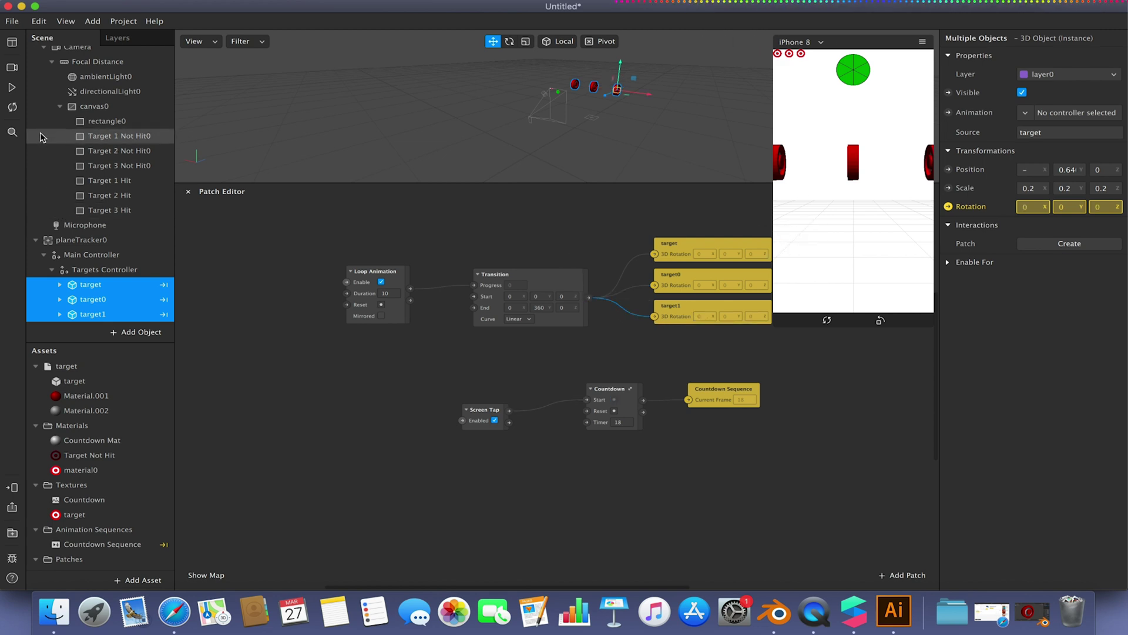
{"action": "left_click", "coordinate": [13, 88]}
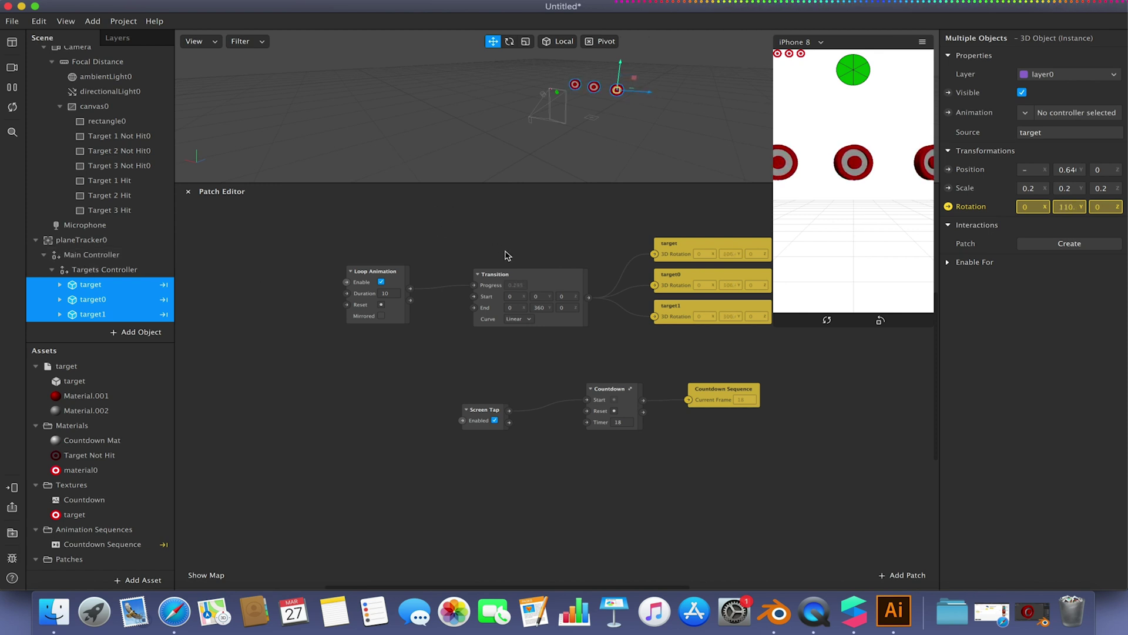
- Add a second Loop Animation with a Transition patch wired from it
{"action": "left_click_drag", "start_coordinate": [517, 238], "coordinate": [421, 403]}
{"action": "right_click", "coordinate": [282, 271]}
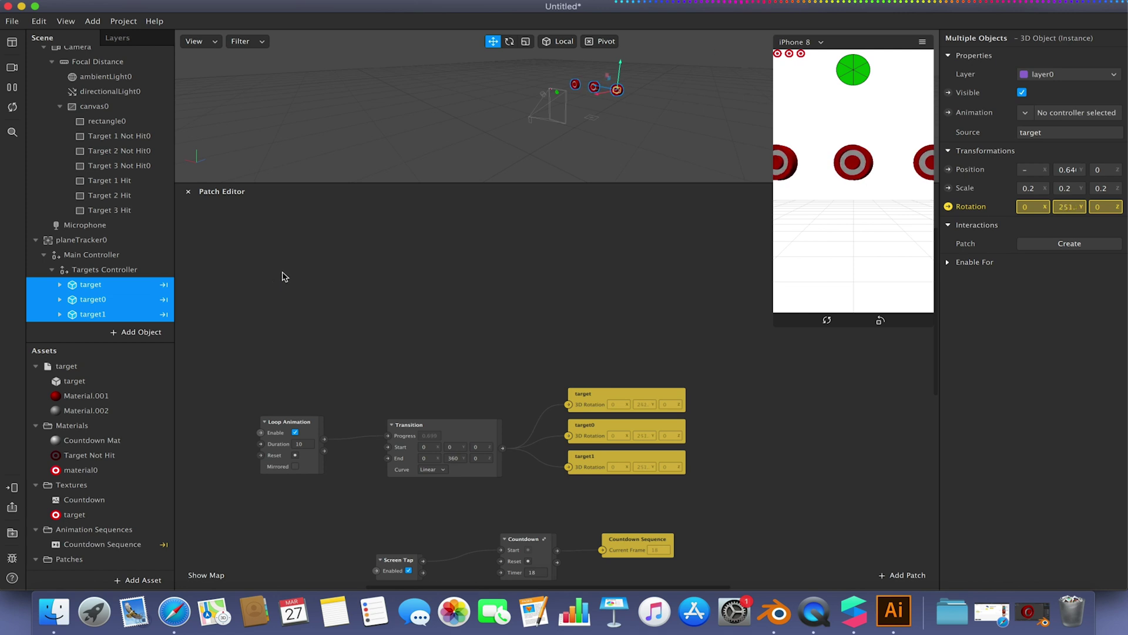
{"action": "type", "text": "loop"}
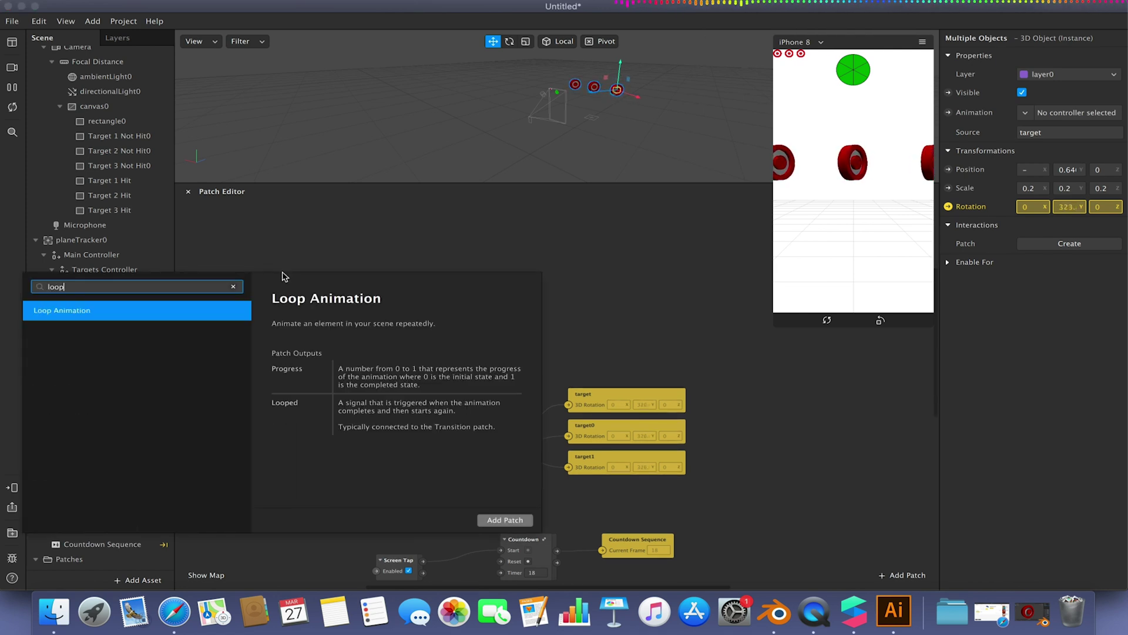
{"action": "key", "text": "Return"}
{"action": "left_click_drag", "start_coordinate": [350, 297], "coordinate": [387, 292]}
{"action": "type", "text": "tra"}
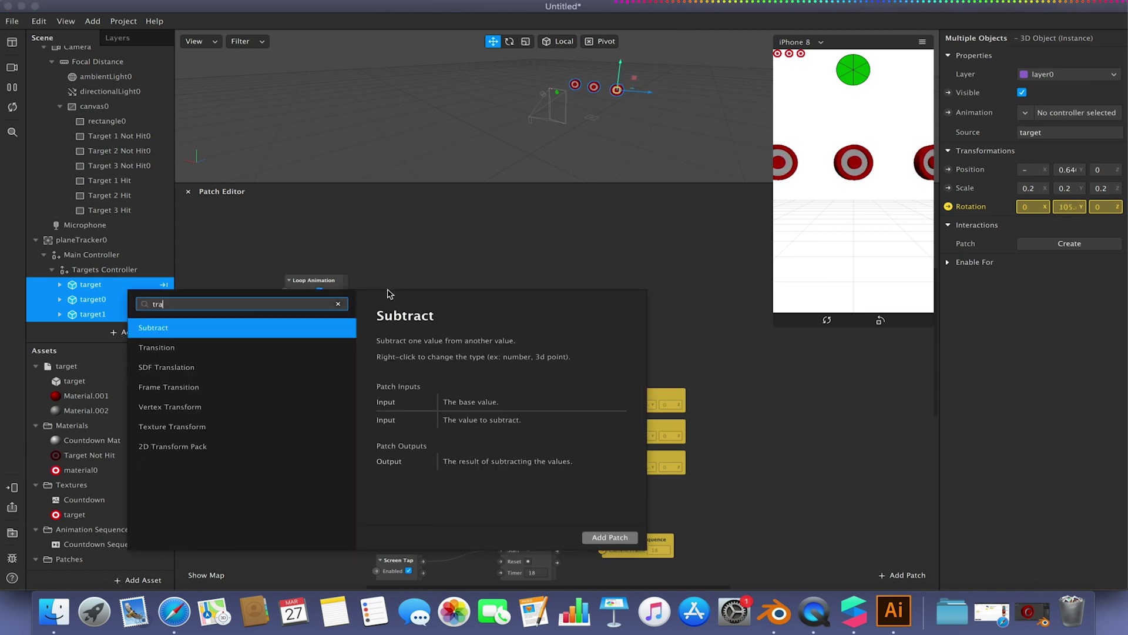
{"action": "type", "text": "nsition"}
{"action": "key", "text": "Return"}
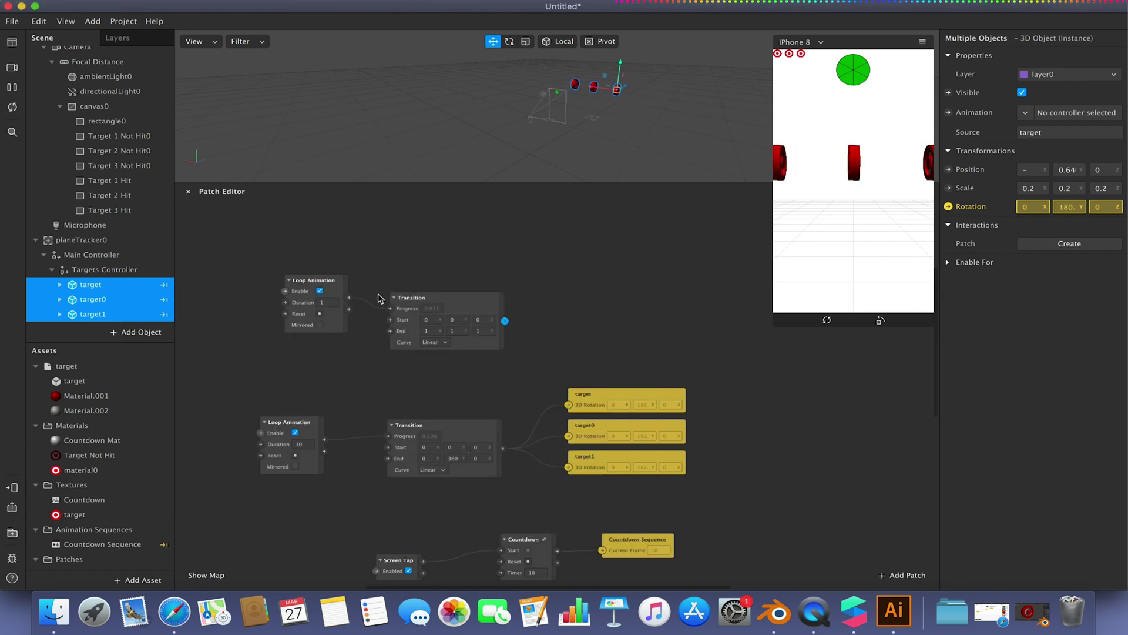
- Set the new Transition to Overshoot In-Out, Start 0, 0.2, 0 and End 0, 0.3, 0
{"action": "left_click", "coordinate": [436, 343]}
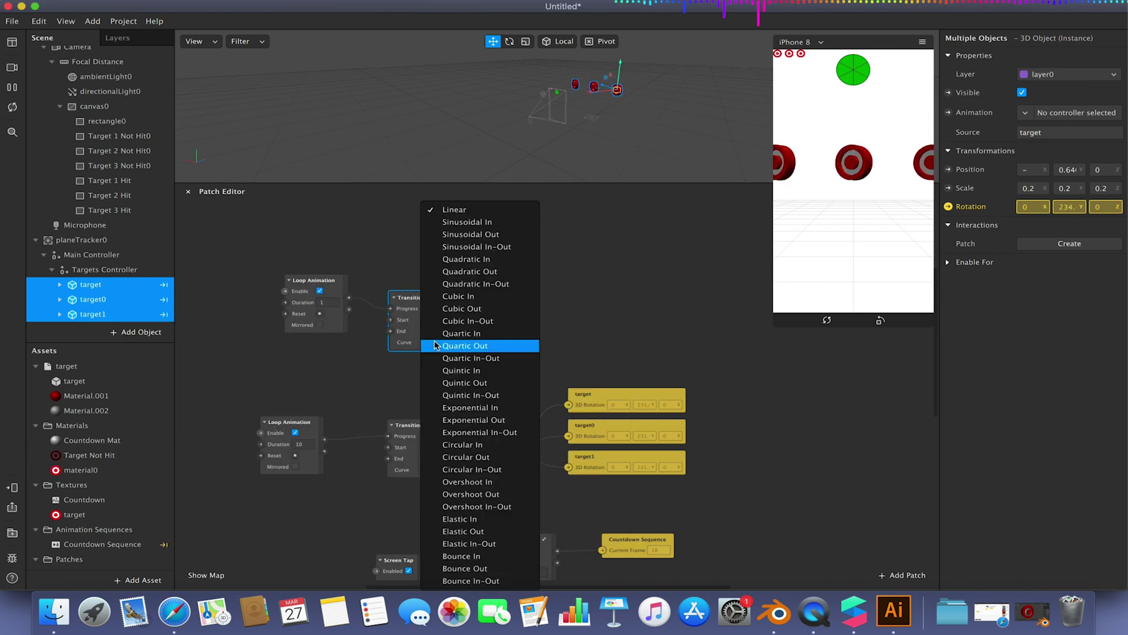
{"action": "left_click", "coordinate": [500, 509]}
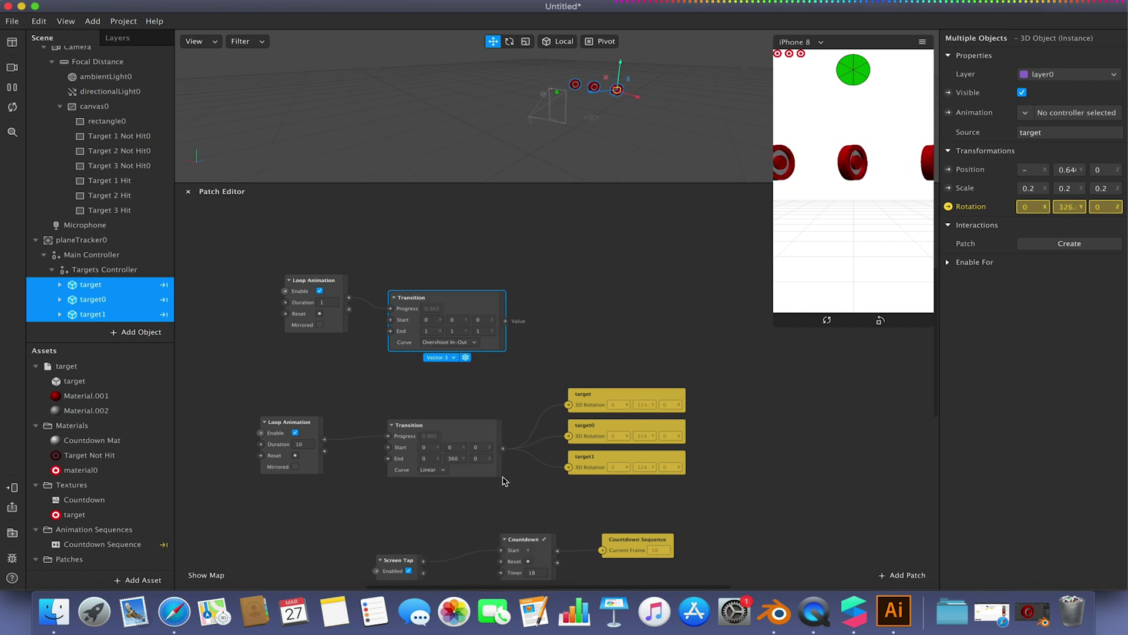
{"action": "left_click", "coordinate": [427, 331]}
{"action": "type", "text": "0"}
{"action": "left_click", "coordinate": [478, 330]}
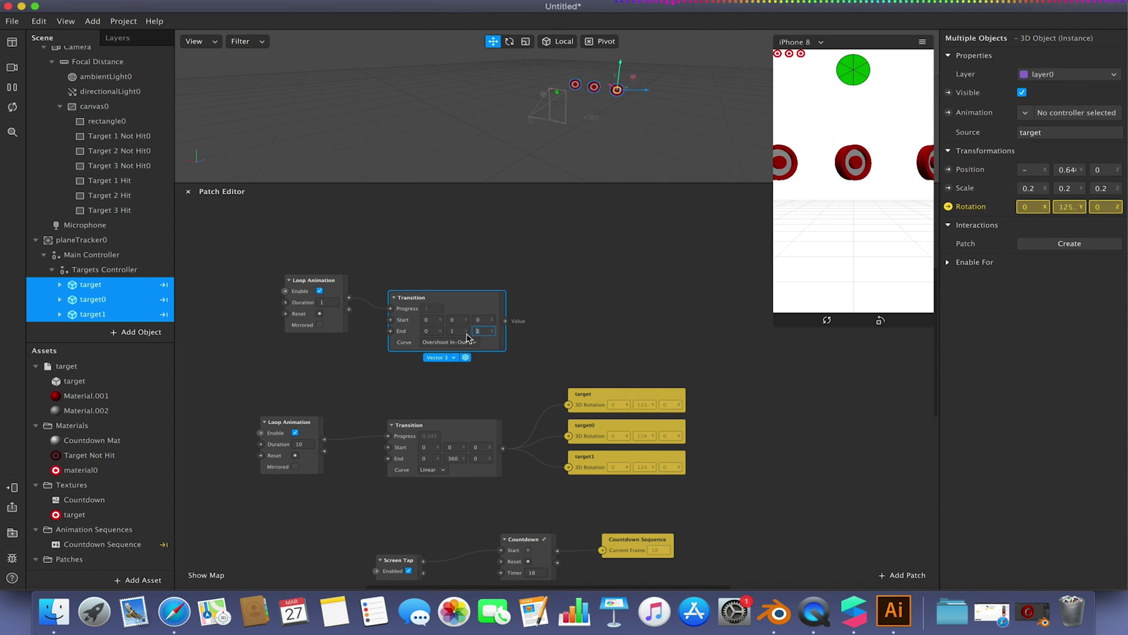
{"action": "left_click", "coordinate": [452, 331]}
{"action": "type", "text": "0"}
{"action": "left_click", "coordinate": [451, 319]}
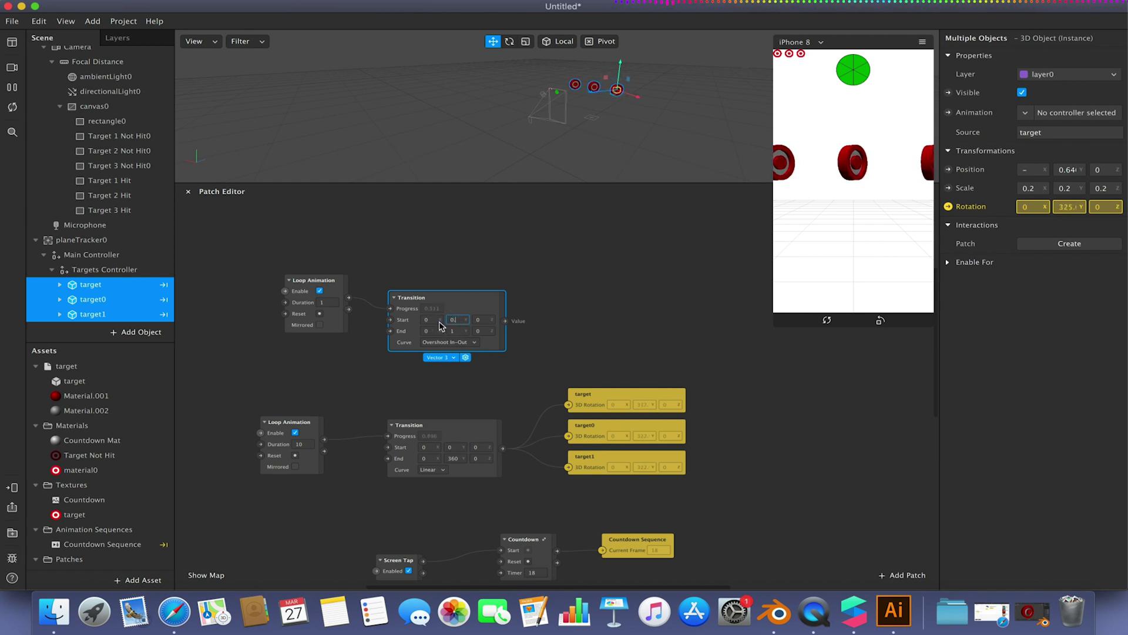
{"action": "type", "text": "0.2"}
{"action": "left_click", "coordinate": [448, 331]}
- Make the second loop Mirrored with a Duration of 5
{"action": "left_click", "coordinate": [320, 325]}
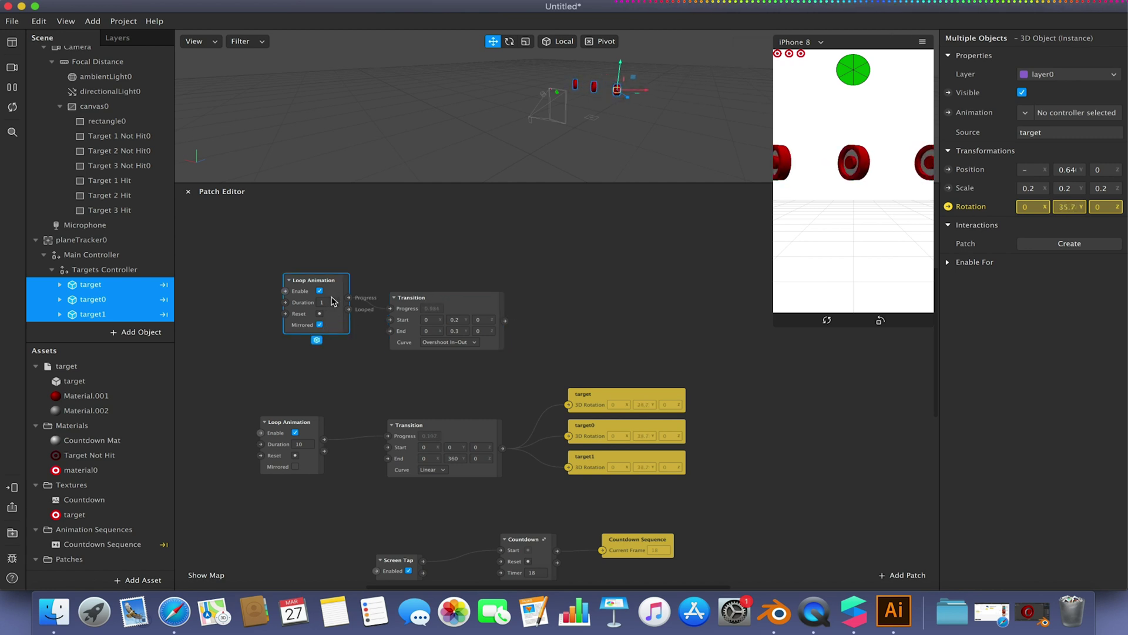
{"action": "left_click", "coordinate": [321, 302]}
{"action": "type", "text": "5"}
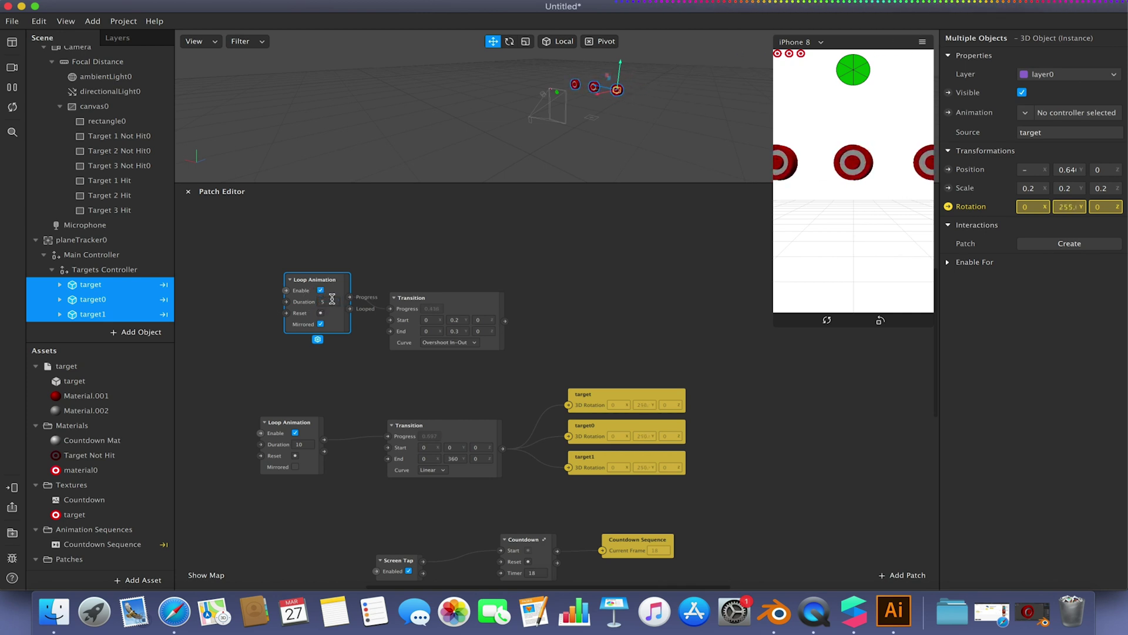
{"action": "left_click", "coordinate": [103, 271]}
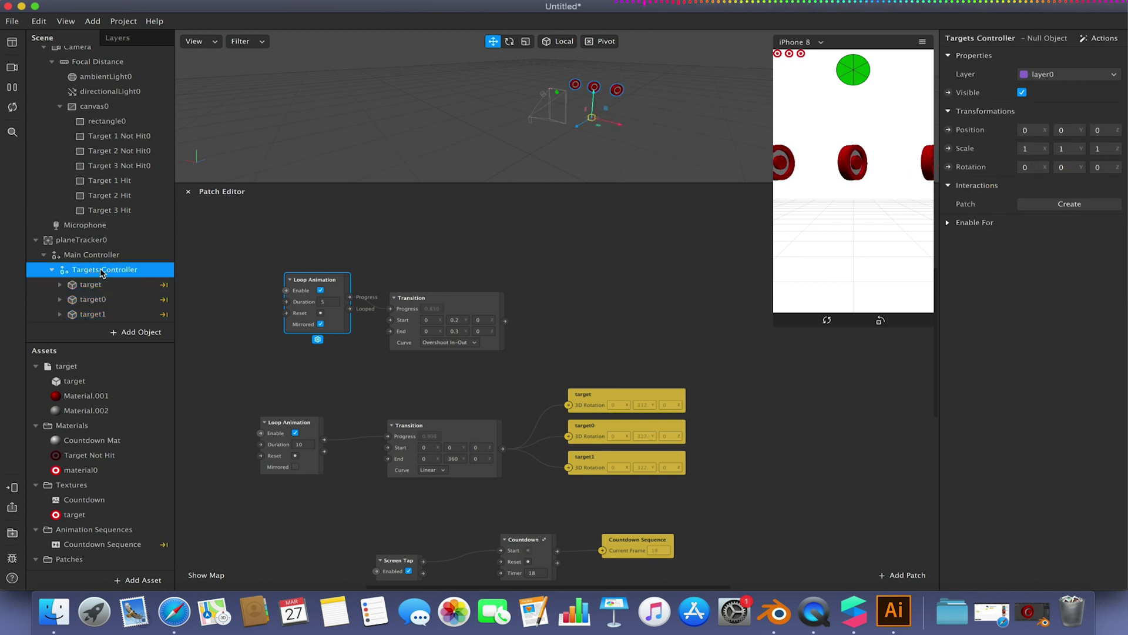
- Drive Targets Controller's 3D Position with the Overshoot Transition
{"action": "left_click", "coordinate": [948, 130]}
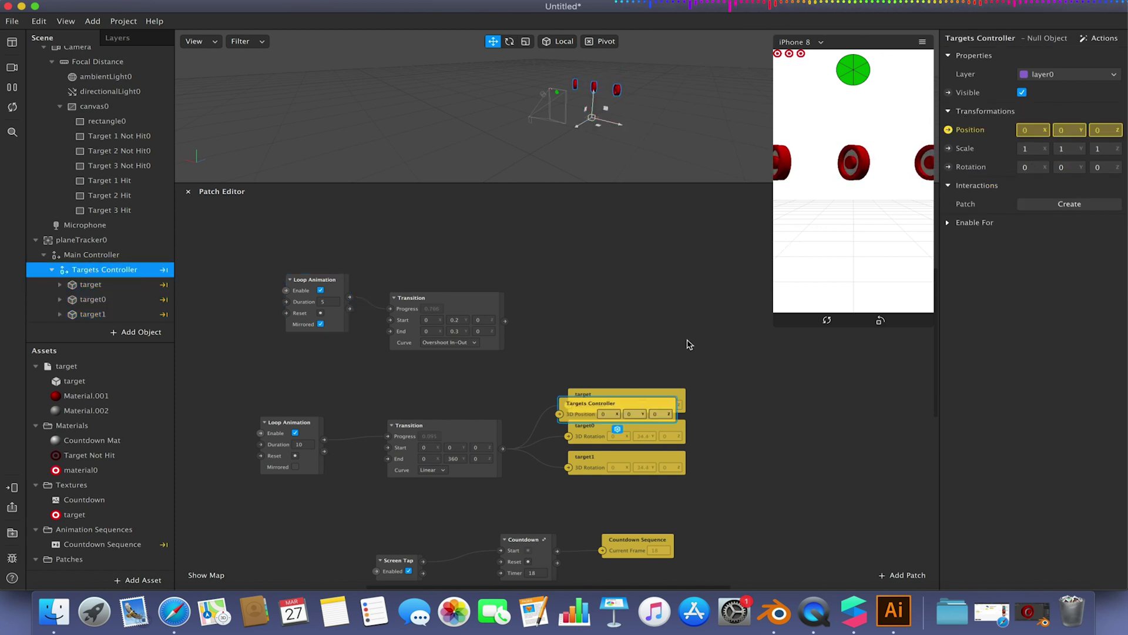
{"action": "left_click_drag", "start_coordinate": [583, 408], "coordinate": [592, 315]}
{"action": "left_click_drag", "start_coordinate": [505, 320], "coordinate": [568, 321]}
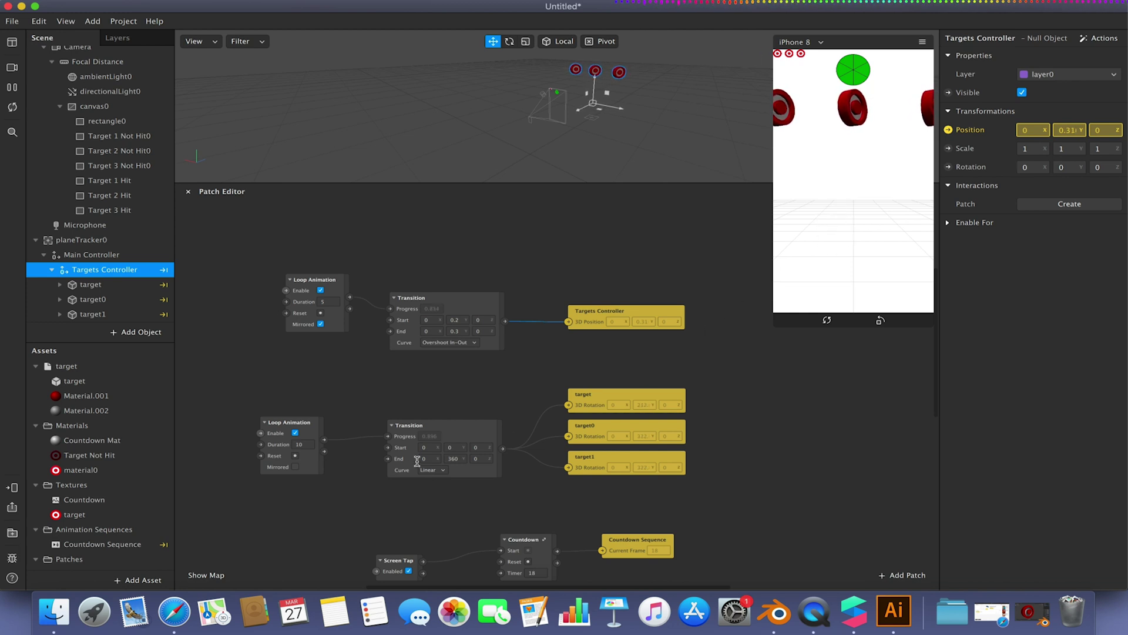
- Rearrange the patch groups so the target rotation patches sit beneath the Targets Controller group
{"action": "left_click_drag", "start_coordinate": [258, 379], "coordinate": [675, 500]}
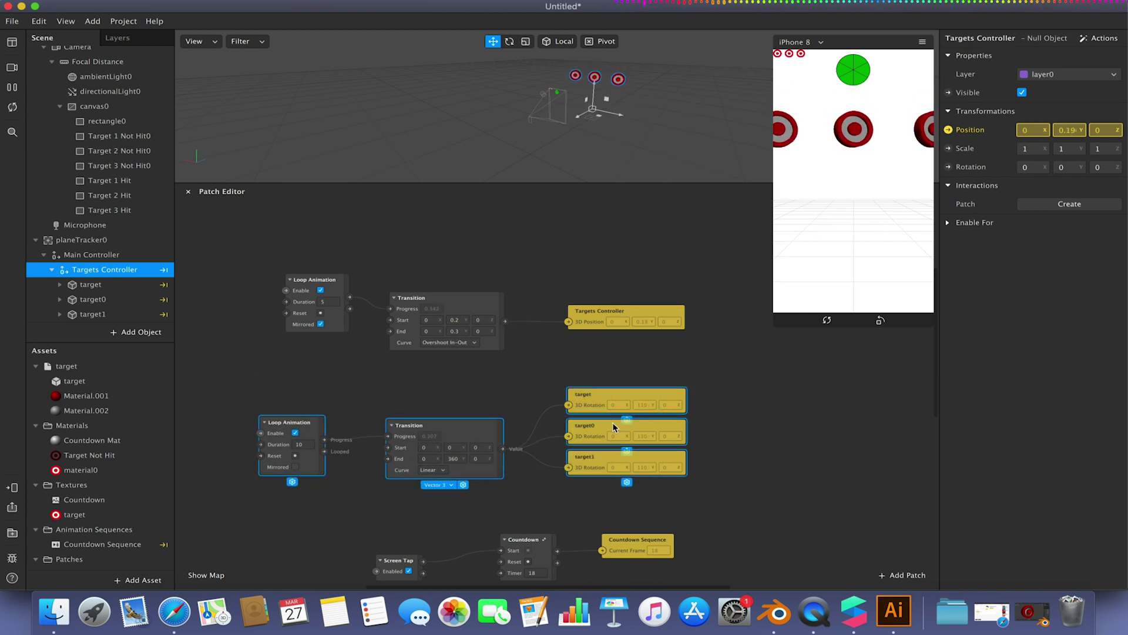
{"action": "scroll", "coordinate": [604, 428], "scroll_direction": "down", "scroll_amount": 3}
{"action": "scroll", "coordinate": [605, 433], "scroll_direction": "up", "scroll_amount": 3}
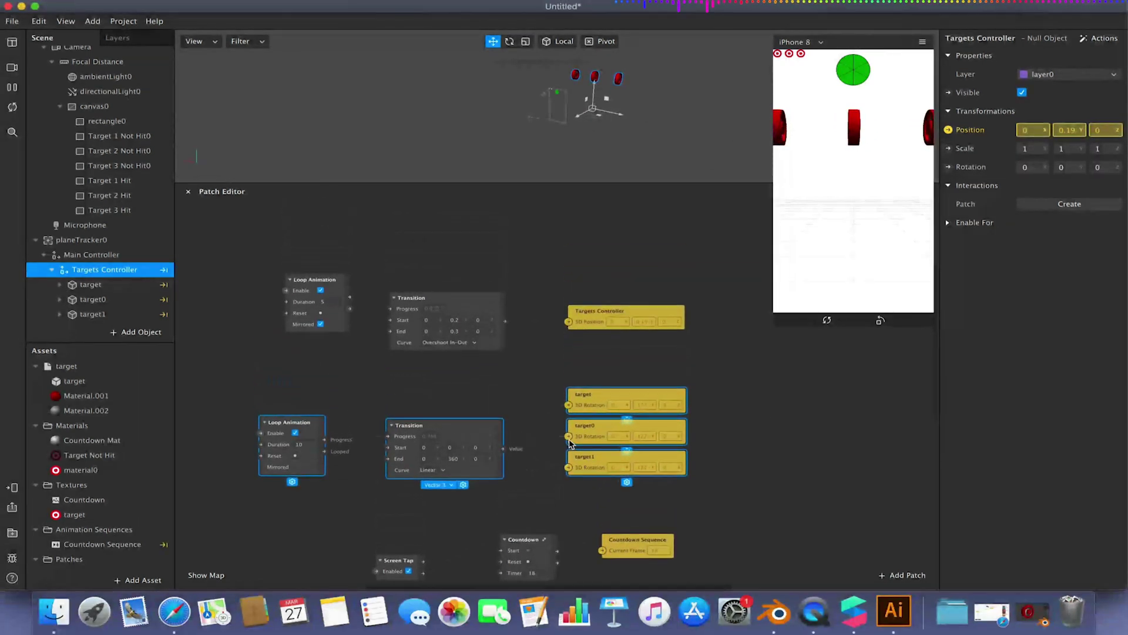
{"action": "scroll", "coordinate": [605, 433], "scroll_direction": "down", "scroll_amount": 2}
{"action": "left_click_drag", "start_coordinate": [296, 288], "coordinate": [581, 364]}
{"action": "left_click_drag", "start_coordinate": [508, 344], "coordinate": [516, 220]}
{"action": "left_click_drag", "start_coordinate": [330, 392], "coordinate": [639, 474]}
{"action": "left_click_drag", "start_coordinate": [610, 406], "coordinate": [621, 244]}
{"action": "left_click", "coordinate": [585, 343]}
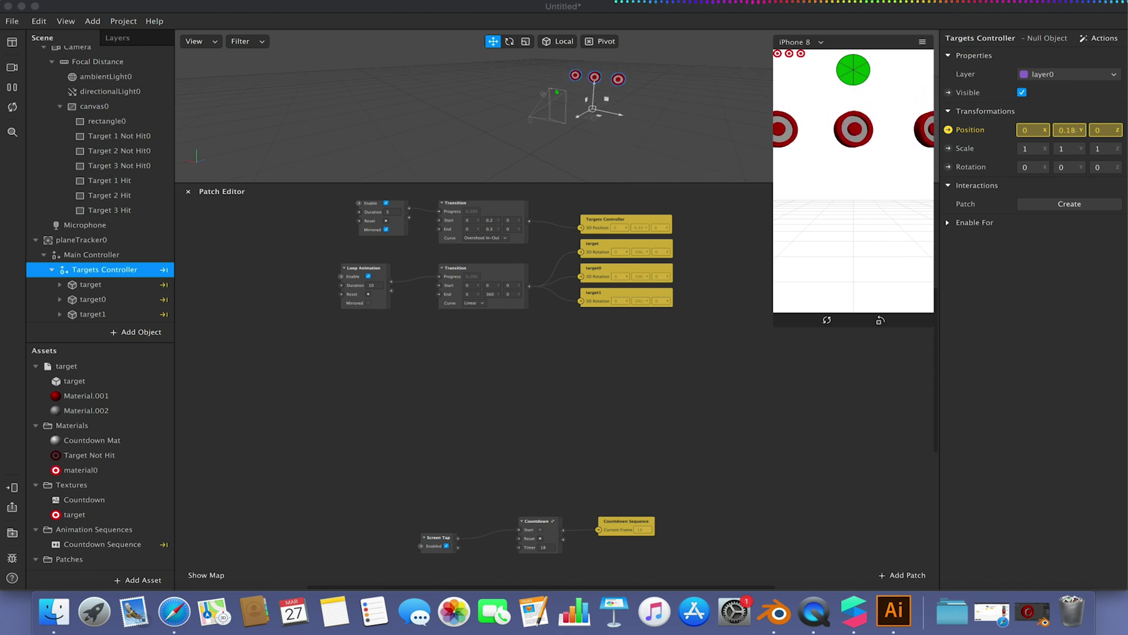
- Set the Countdown patch's Timer to 5 seconds
{"action": "left_click", "coordinate": [536, 486]}
{"action": "left_click_drag", "start_coordinate": [523, 485], "coordinate": [349, 399]}
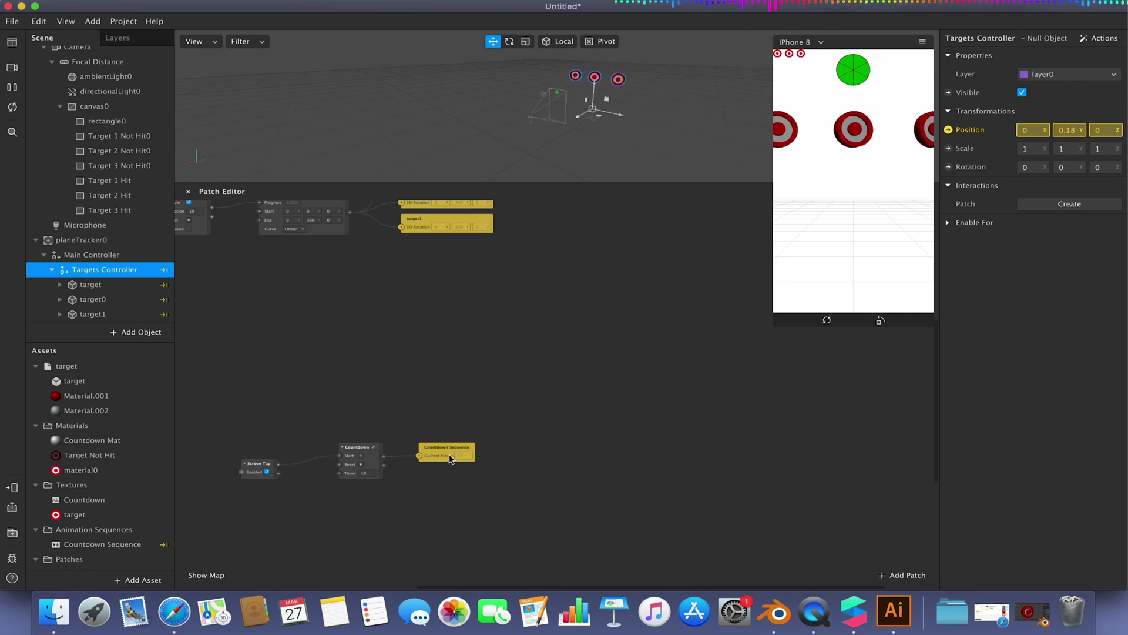
{"action": "left_click", "coordinate": [855, 229]}
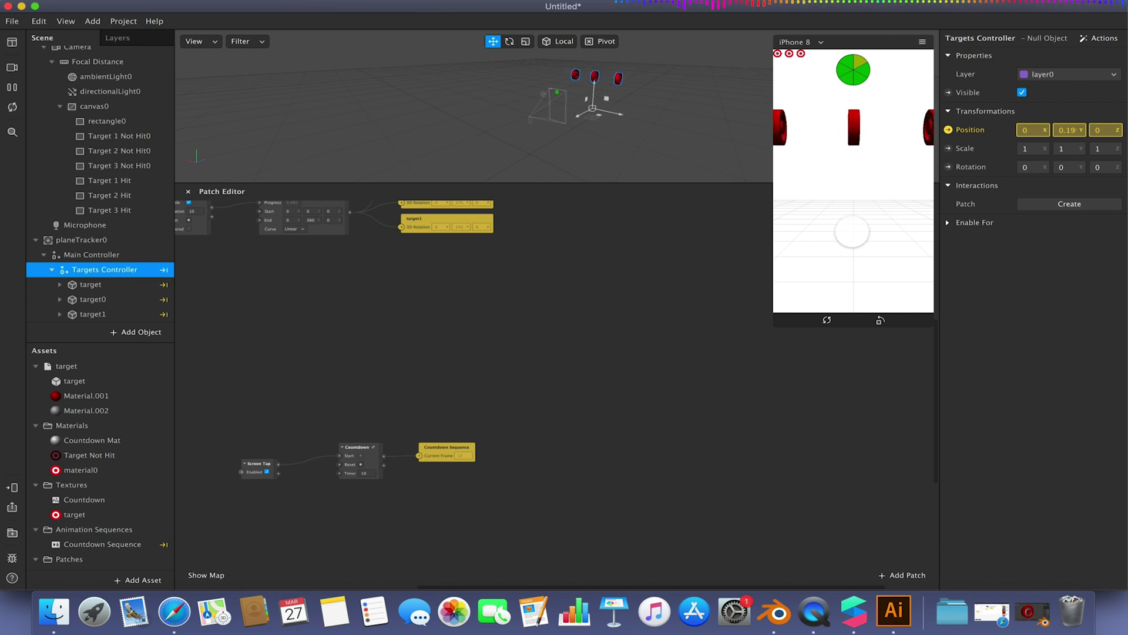
{"action": "left_click", "coordinate": [361, 474]}
{"action": "type", "text": "5"}
{"action": "key", "text": "Return"}
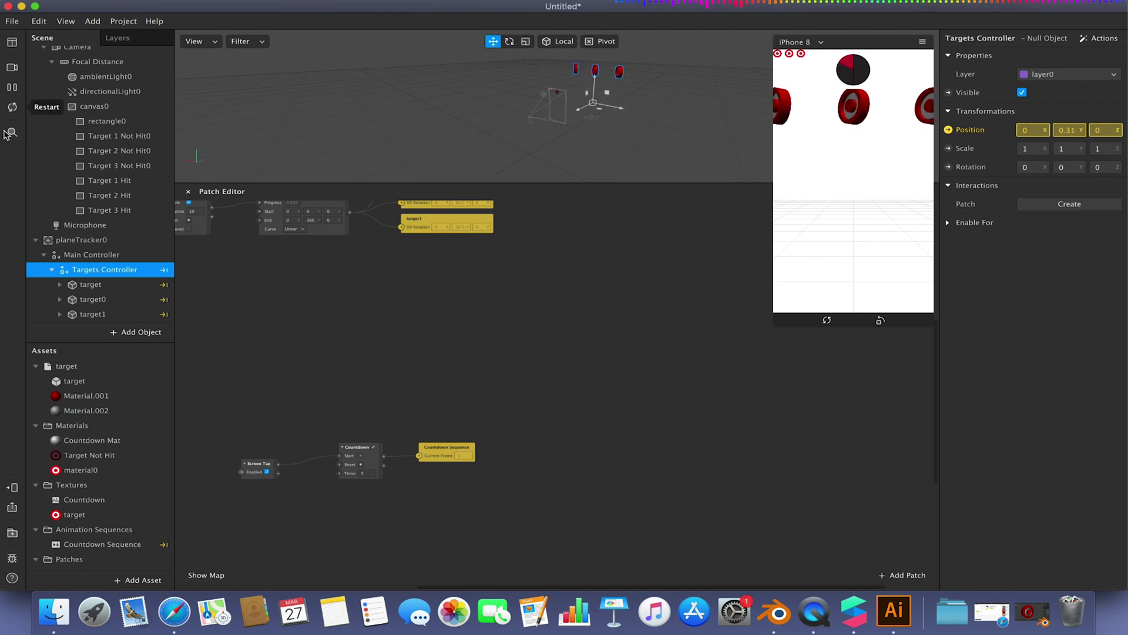
- Restart the effect preview and bring the Screen Tap patch into view
{"action": "left_click", "coordinate": [12, 106]}
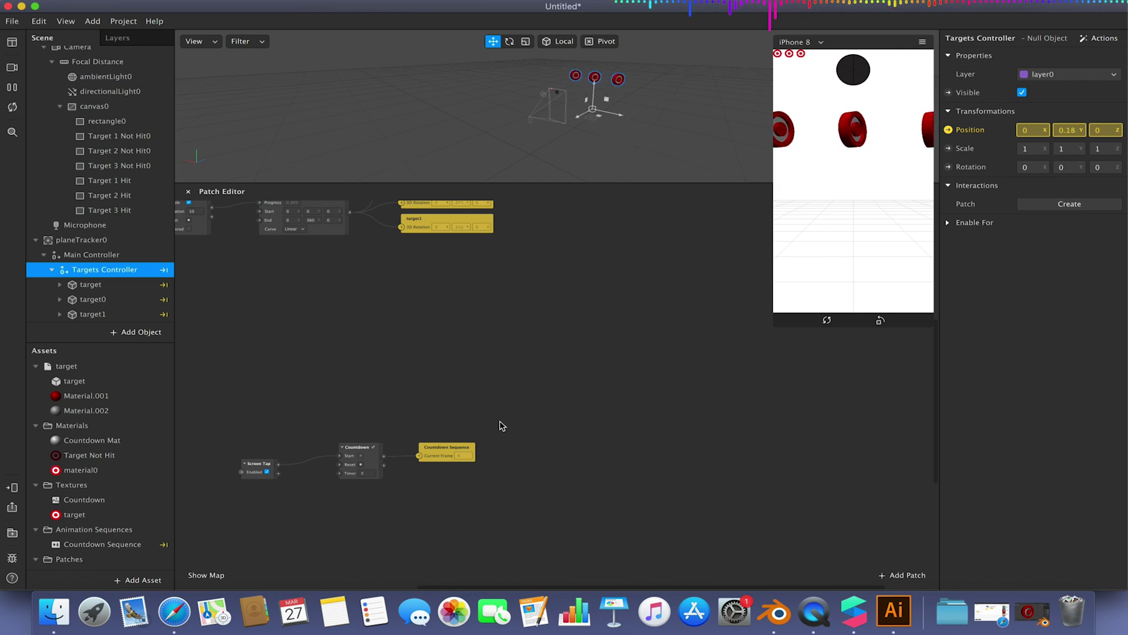
{"action": "scroll", "coordinate": [448, 433], "scroll_direction": "up", "scroll_amount": 3}
{"action": "scroll", "coordinate": [446, 433], "scroll_direction": "down", "scroll_amount": 6}
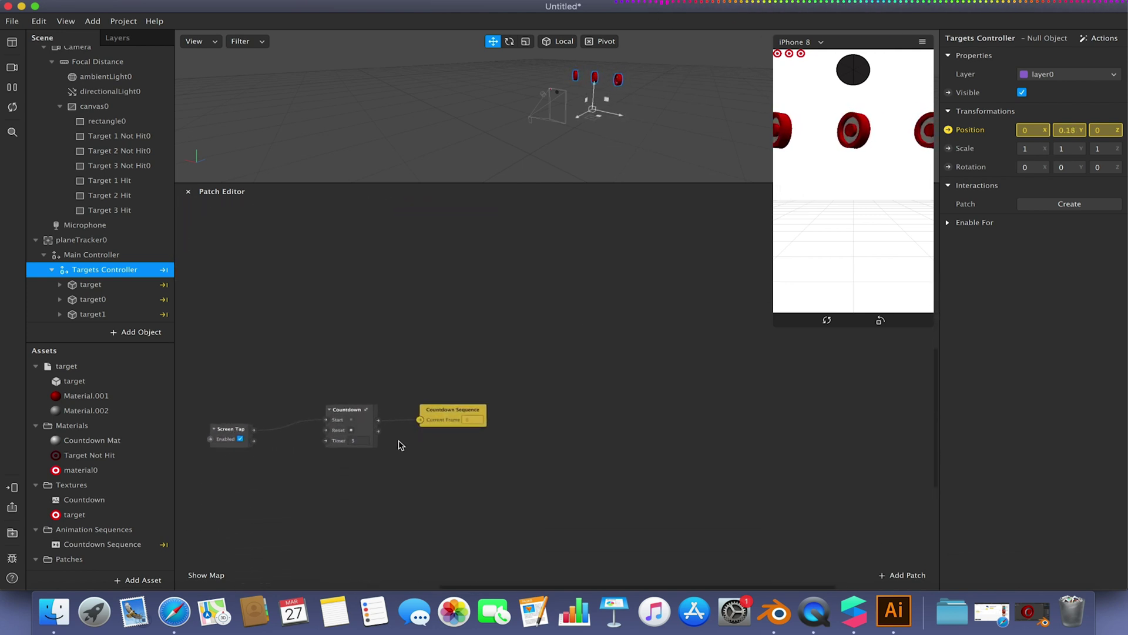
{"action": "scroll", "coordinate": [398, 444], "scroll_direction": "up", "scroll_amount": 3}
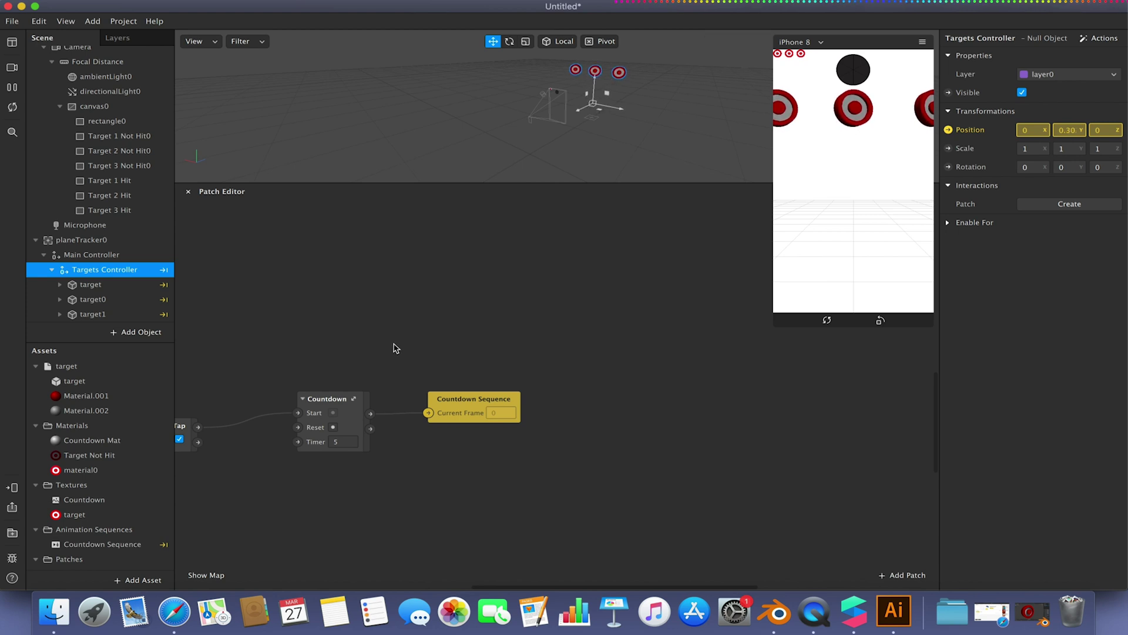
{"action": "left_click_drag", "start_coordinate": [393, 342], "coordinate": [530, 332]}
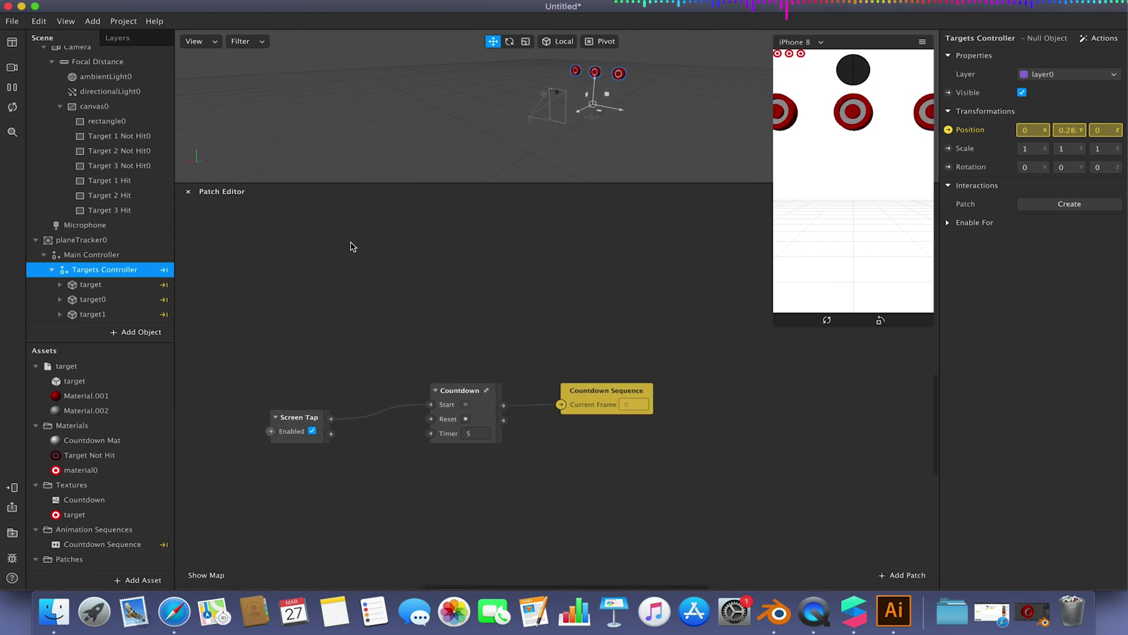
- Rename rectangle0 to Timer
{"action": "left_click", "coordinate": [100, 121]}
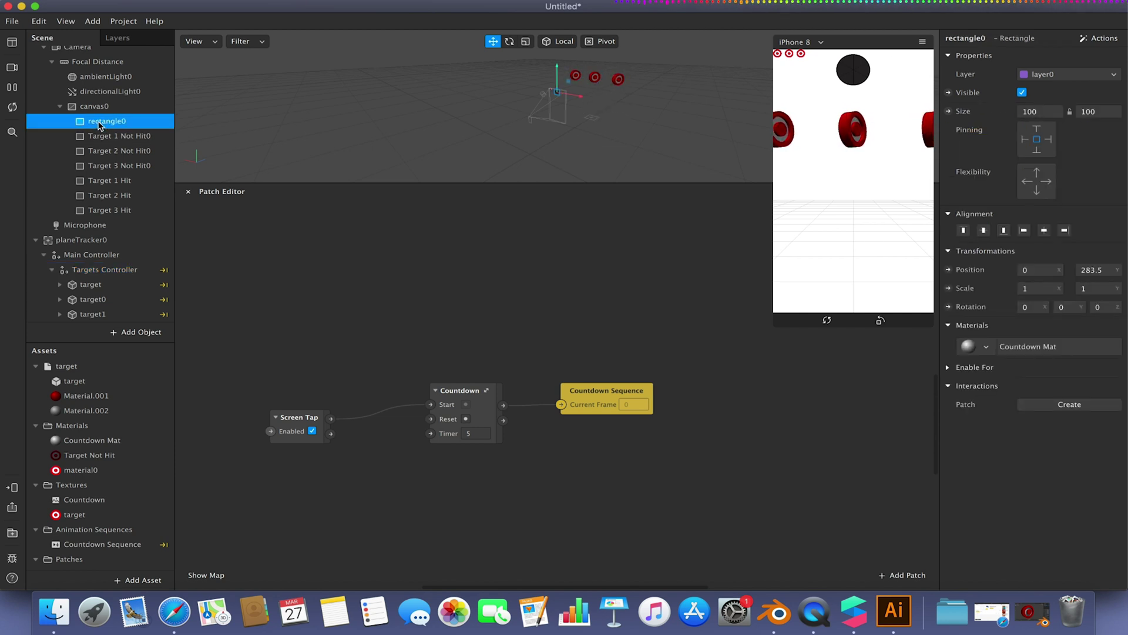
{"action": "left_click", "coordinate": [967, 37]}
{"action": "type", "text": "Timer"}
{"action": "key", "text": "Return"}
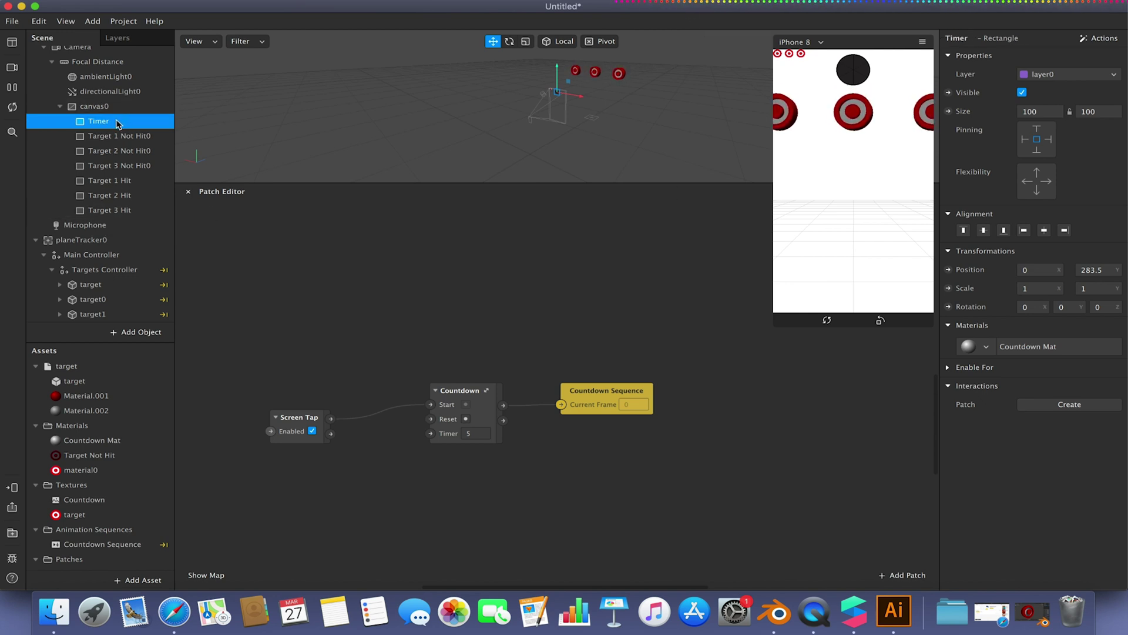
- Duplicate Timer as the Times Up rectangle and give it a new material
{"action": "key", "text": "super+d"}
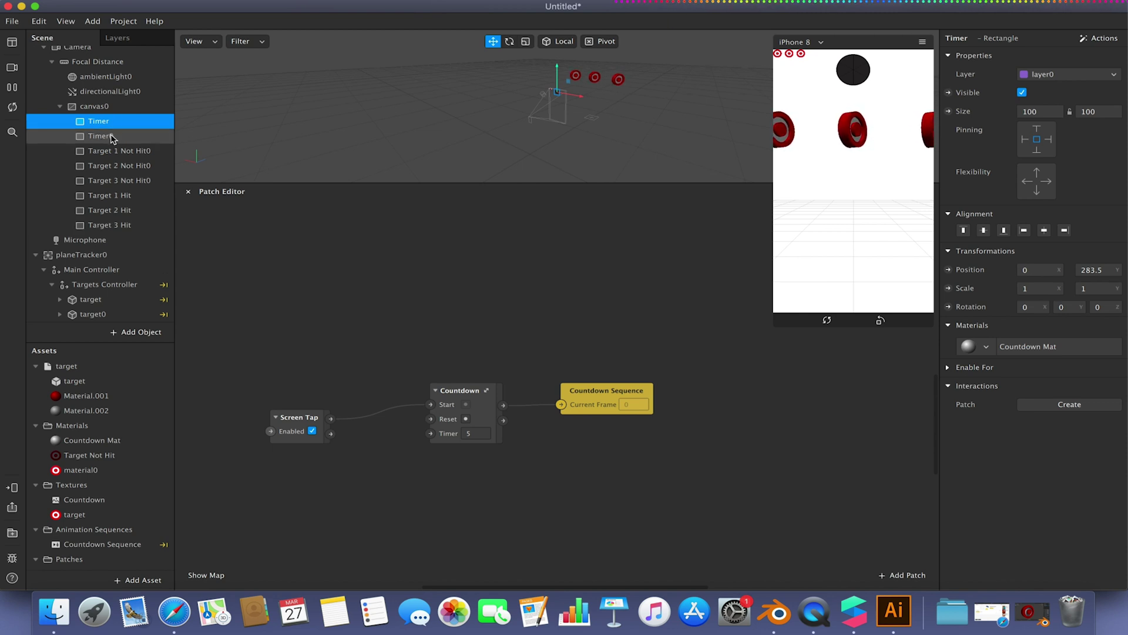
{"action": "left_click", "coordinate": [115, 135]}
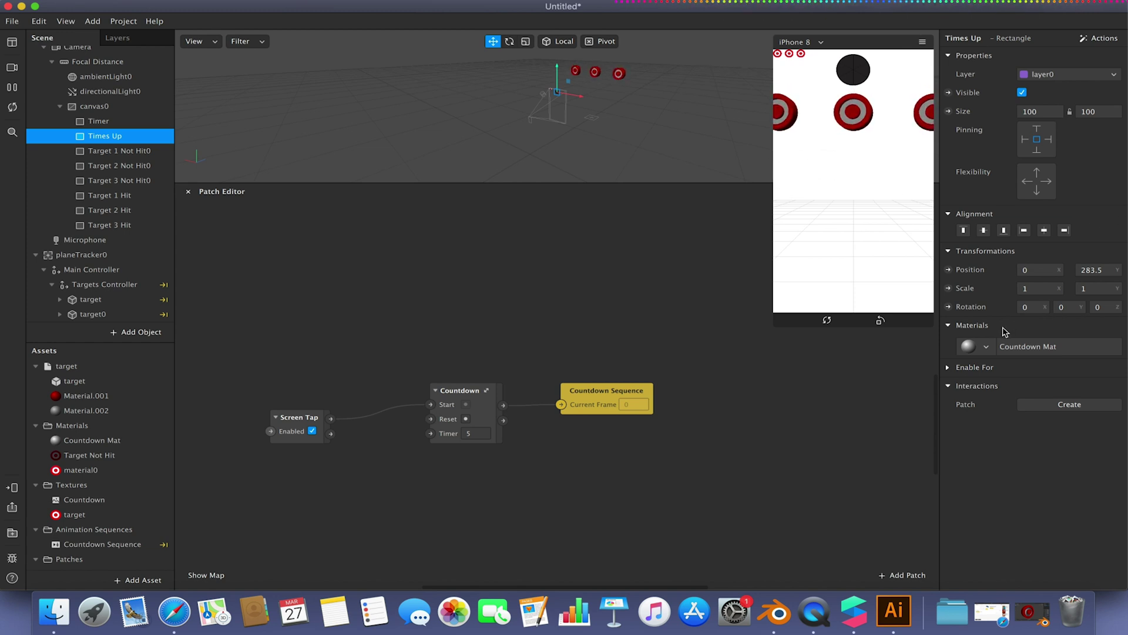
{"action": "left_click", "coordinate": [987, 348]}
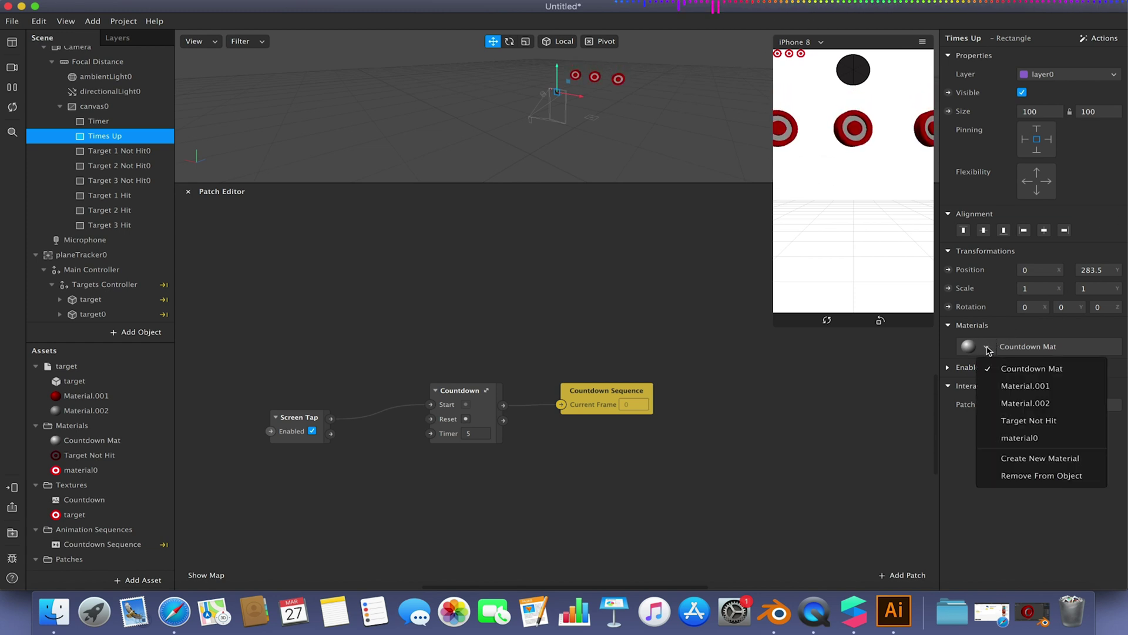
{"action": "left_click", "coordinate": [1032, 458]}
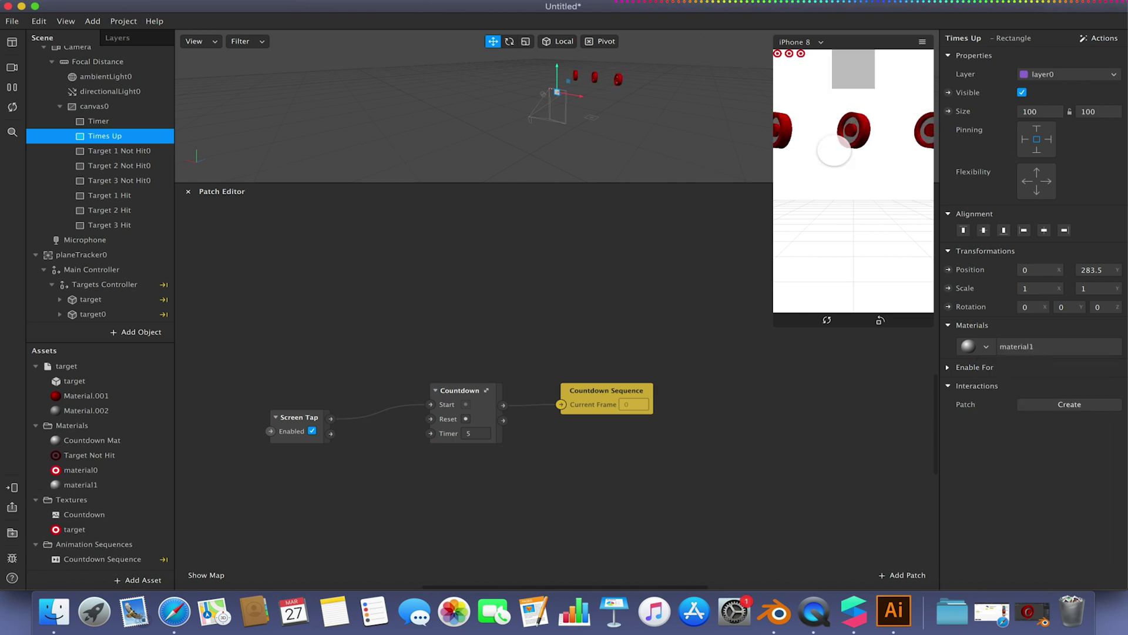
- Give material1 the 0.png texture, a Flat shader, and Alpha Test
{"action": "left_click", "coordinate": [107, 487]}
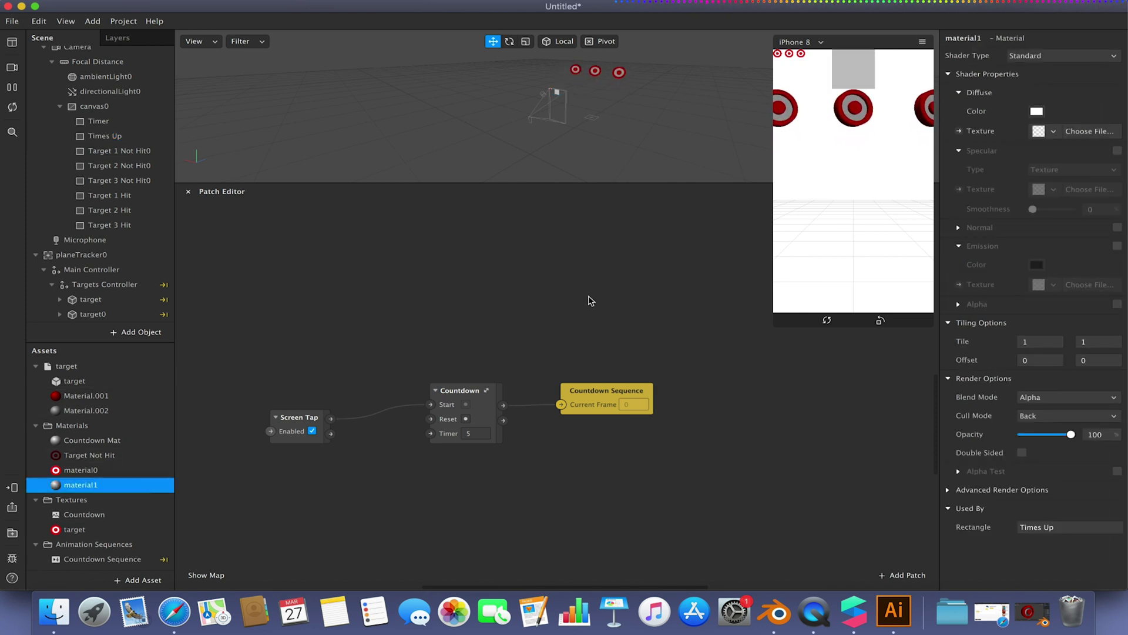
{"action": "left_click", "coordinate": [1083, 132]}
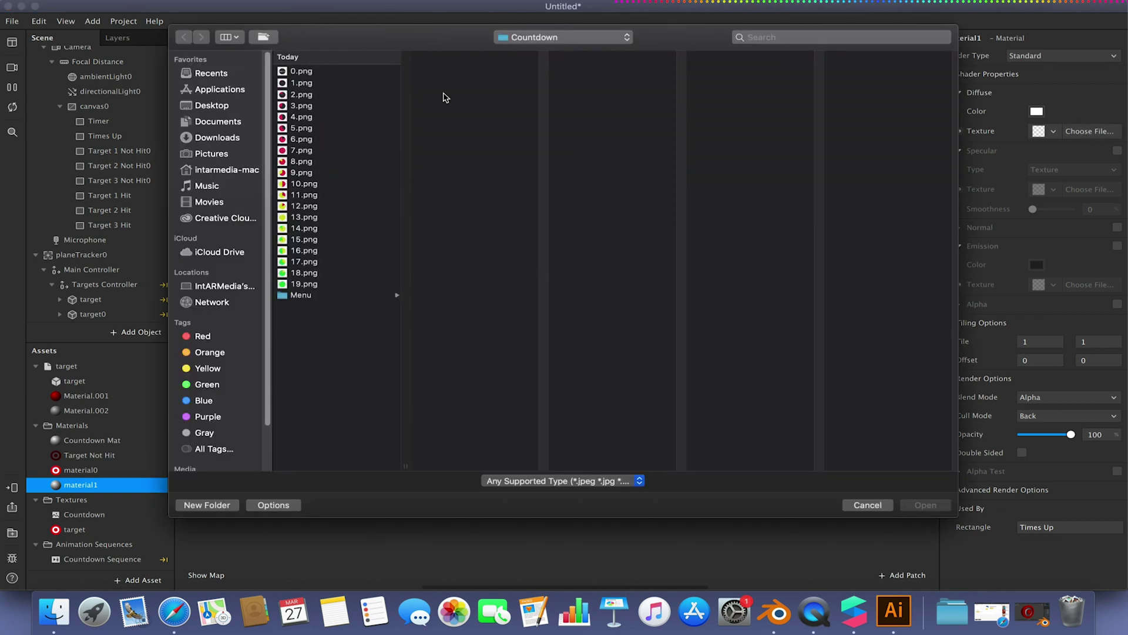
{"action": "left_click", "coordinate": [319, 71]}
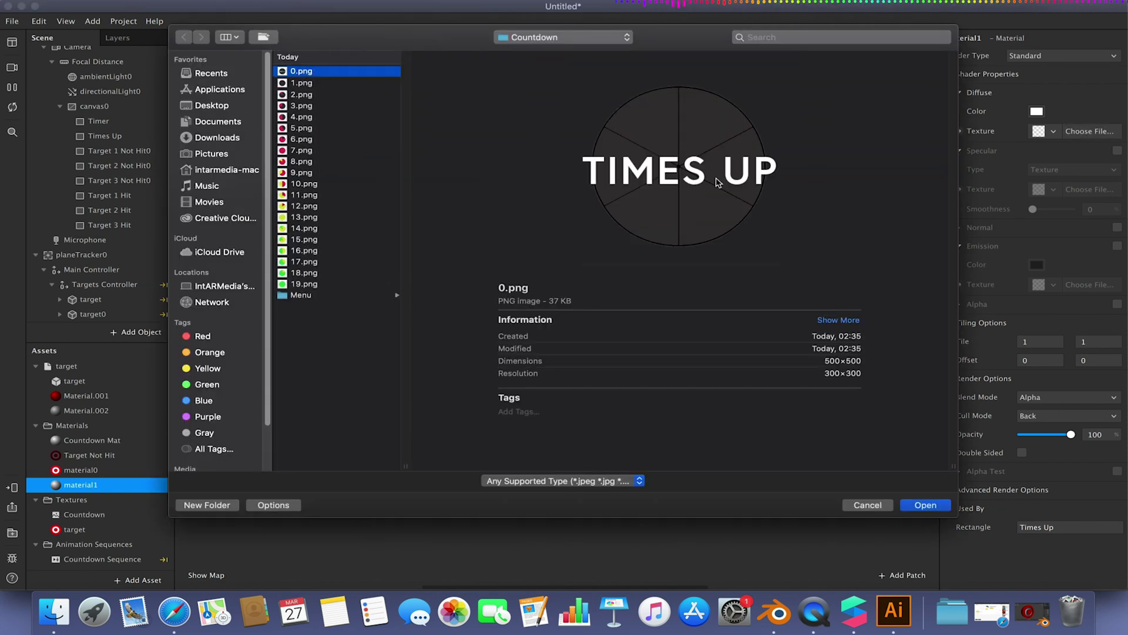
{"action": "left_click", "coordinate": [915, 504]}
{"action": "left_click", "coordinate": [1031, 59]}
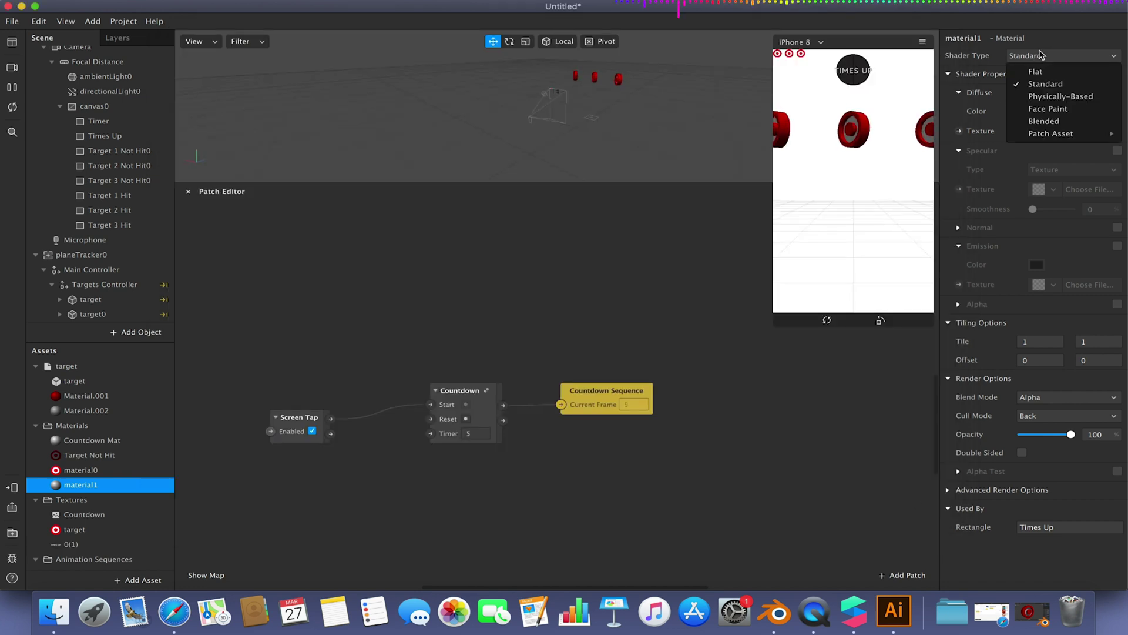
{"action": "left_click", "coordinate": [1035, 71]}
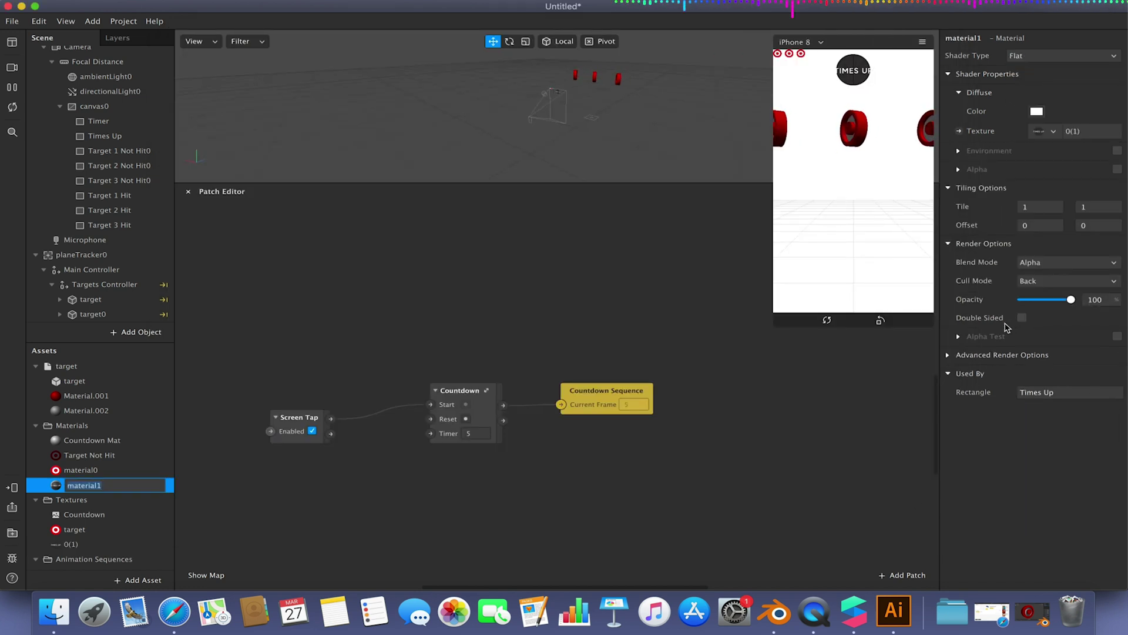
{"action": "left_click", "coordinate": [1117, 335]}
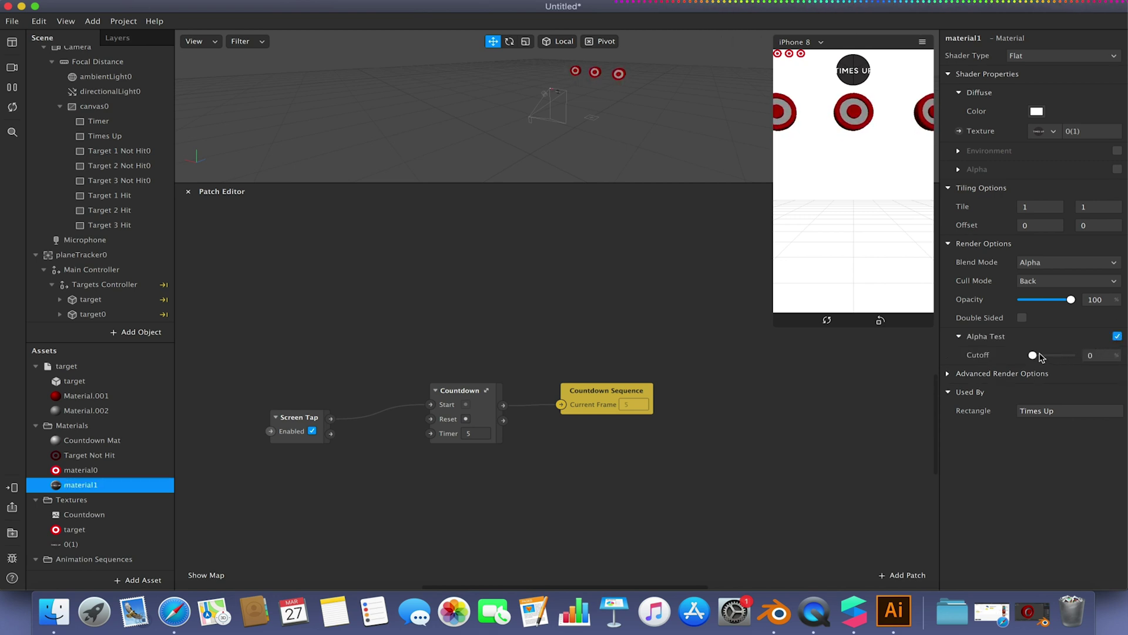
- Enable Alpha Test on Countdown Mat and reselect the Times Up rectangle
{"action": "left_click", "coordinate": [94, 441]}
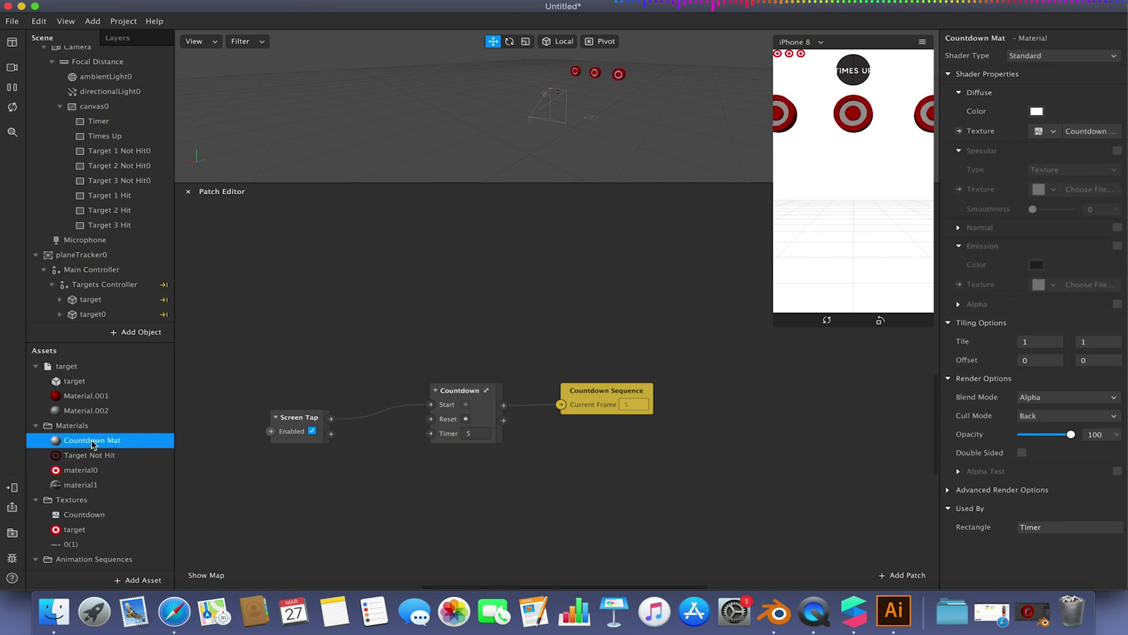
{"action": "left_click", "coordinate": [1117, 471]}
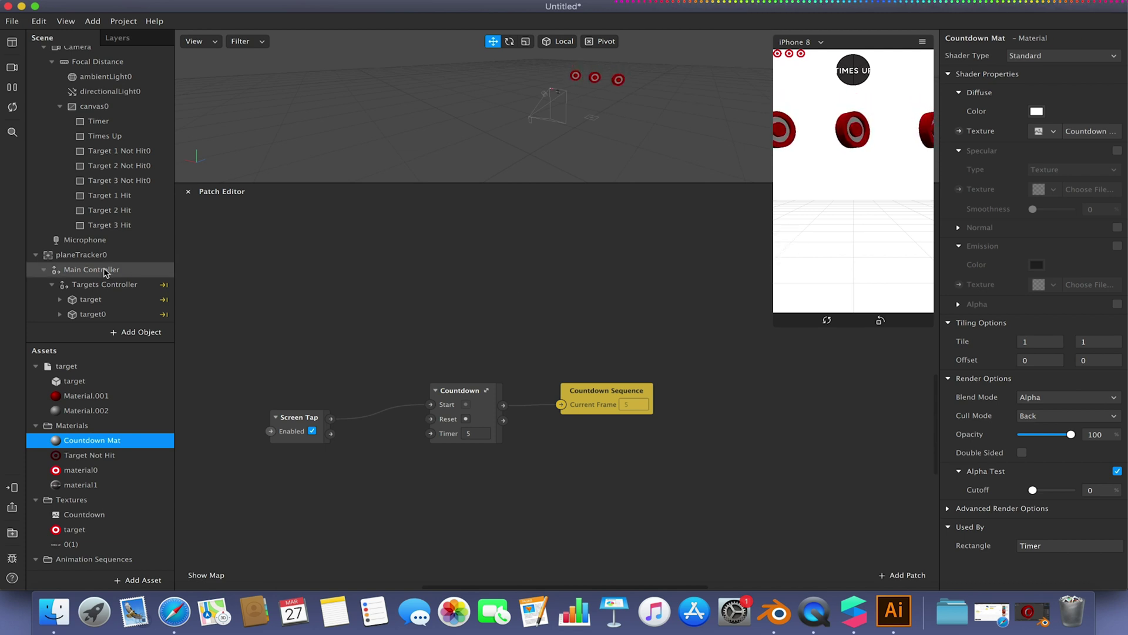
{"action": "left_click", "coordinate": [104, 136]}
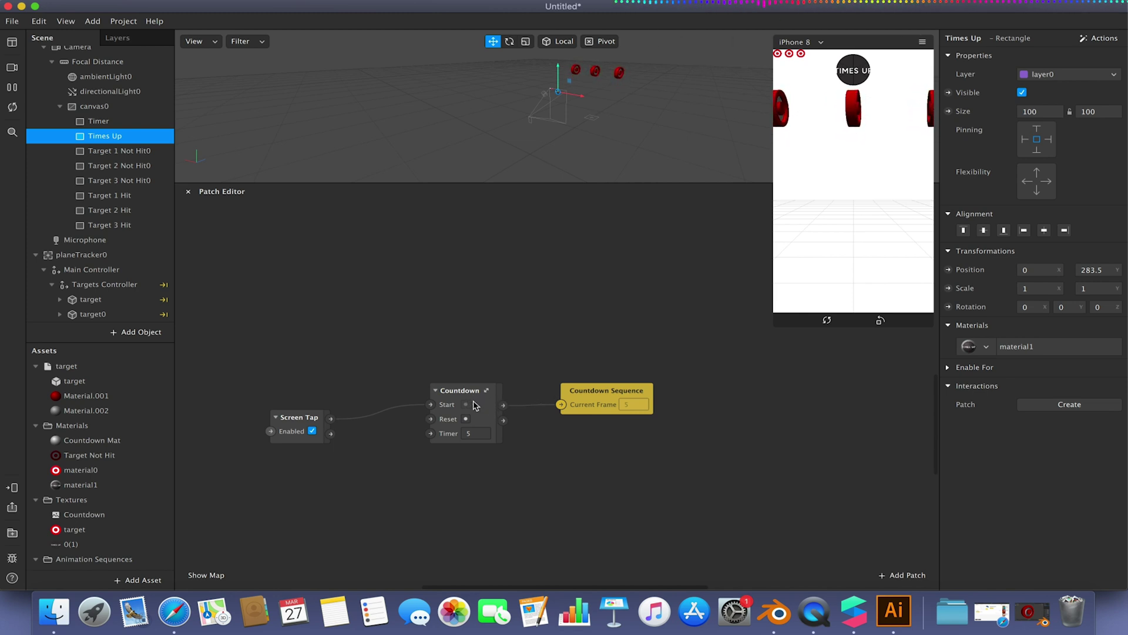
- Add an Equals Exactly patch fed by the Countdown output
{"action": "left_click_drag", "start_coordinate": [503, 405], "coordinate": [549, 300]}
{"action": "type", "text": "equal"}
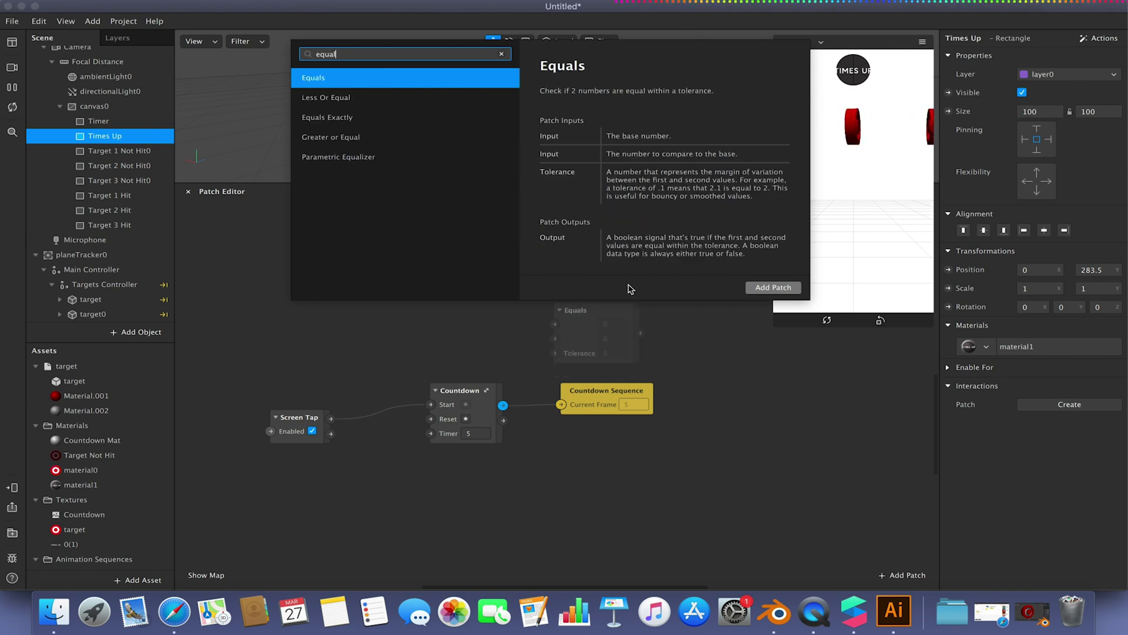
{"action": "left_click", "coordinate": [377, 120]}
{"action": "left_click", "coordinate": [774, 288]}
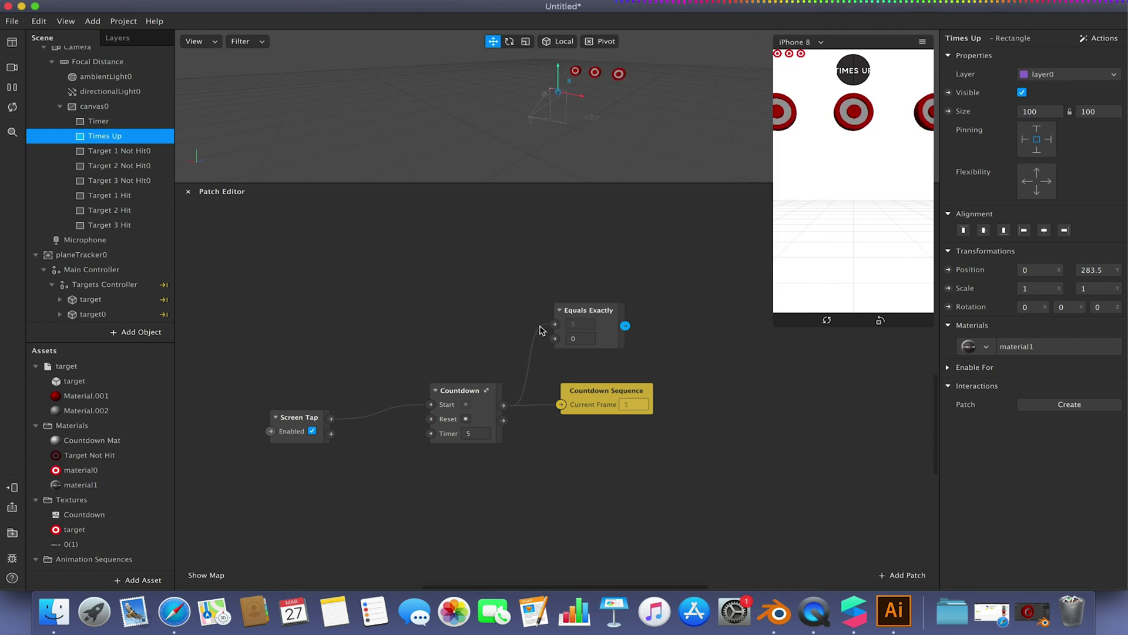
- Create a Visible patch for Times Up and wire Equals Exactly into it
{"action": "left_click", "coordinate": [98, 121]}
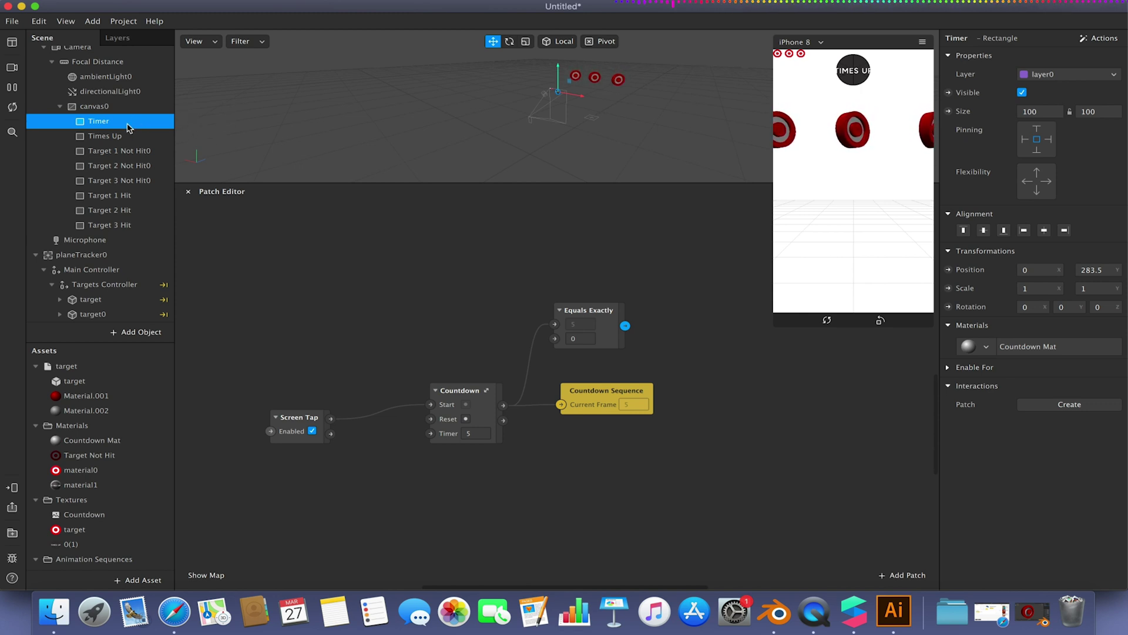
{"action": "left_click", "coordinate": [112, 135]}
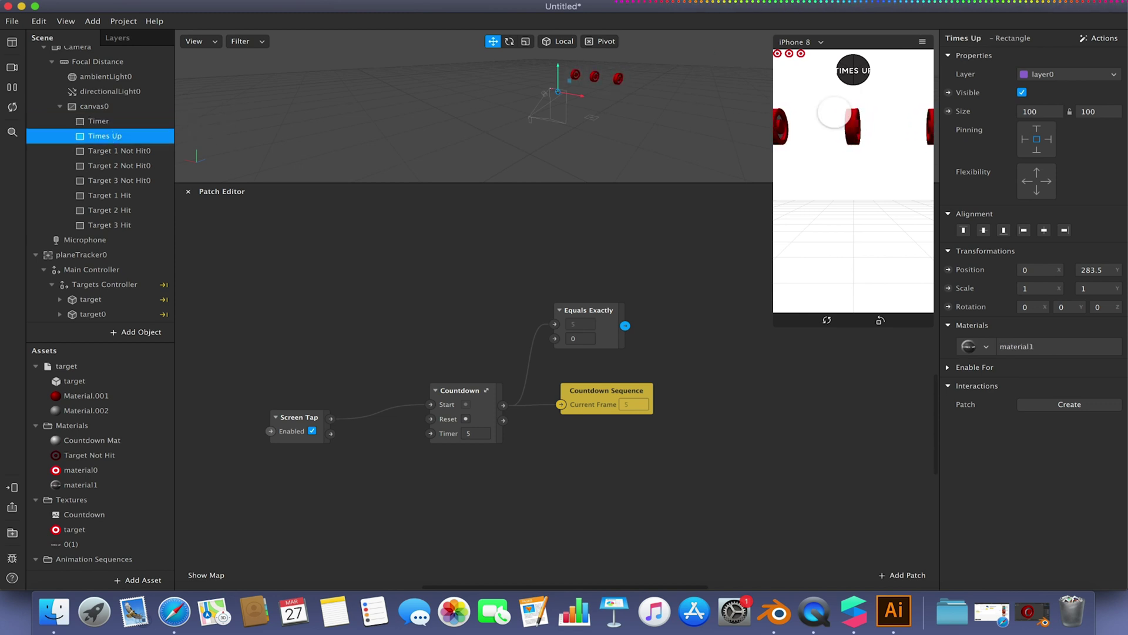
{"action": "left_click", "coordinate": [948, 92]}
{"action": "left_click_drag", "start_coordinate": [585, 406], "coordinate": [716, 283]}
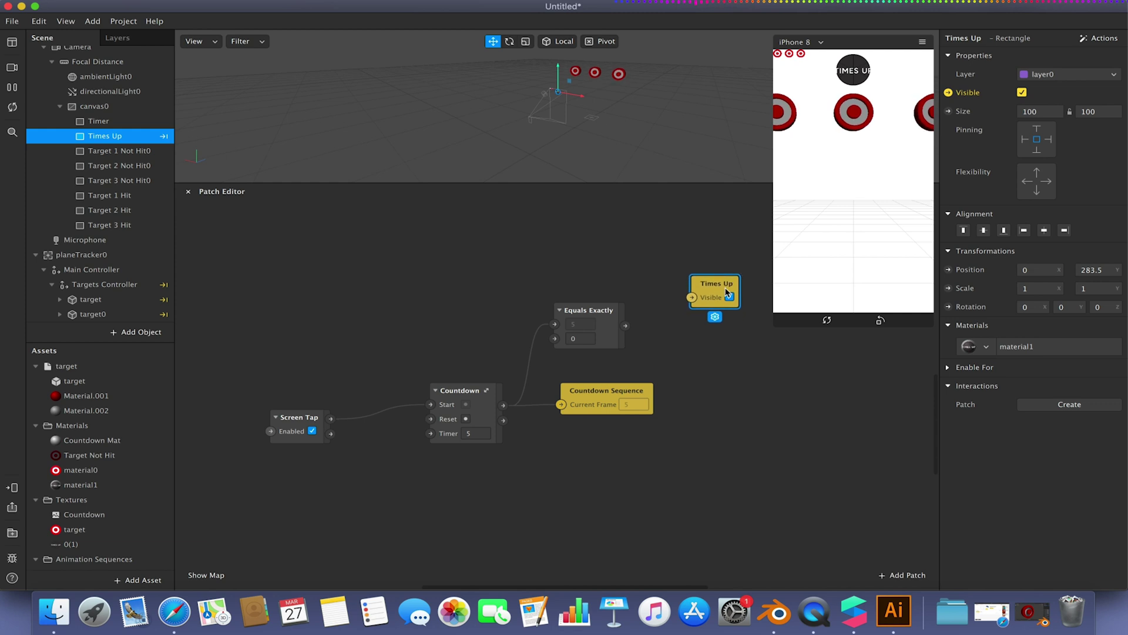
{"action": "left_click_drag", "start_coordinate": [626, 326], "coordinate": [692, 297]}
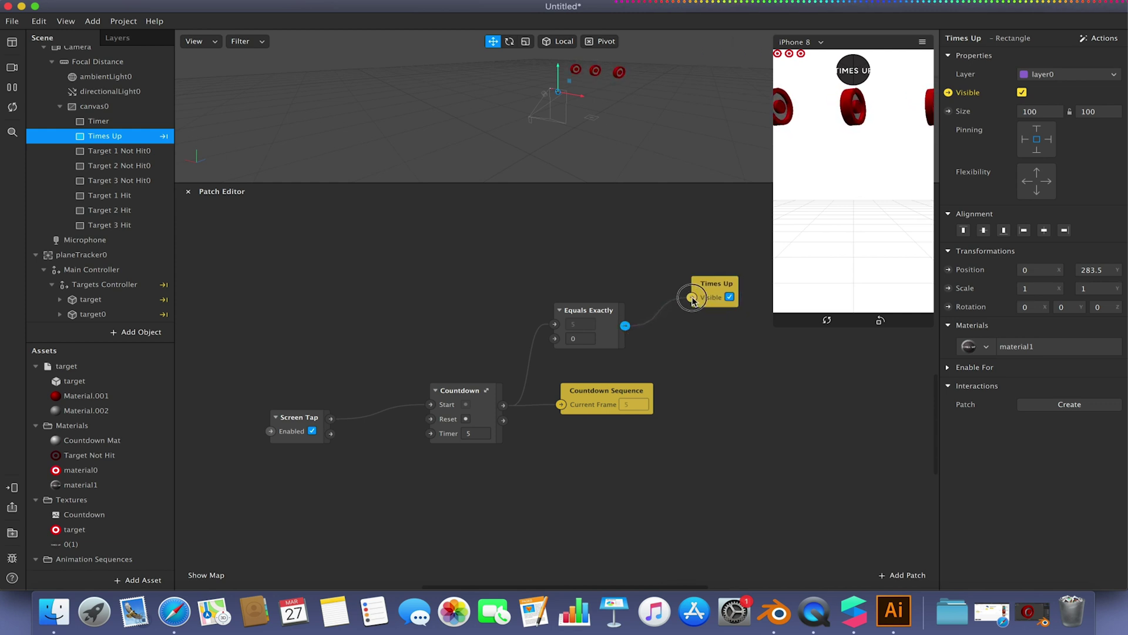
{"action": "left_click", "coordinate": [689, 336]}
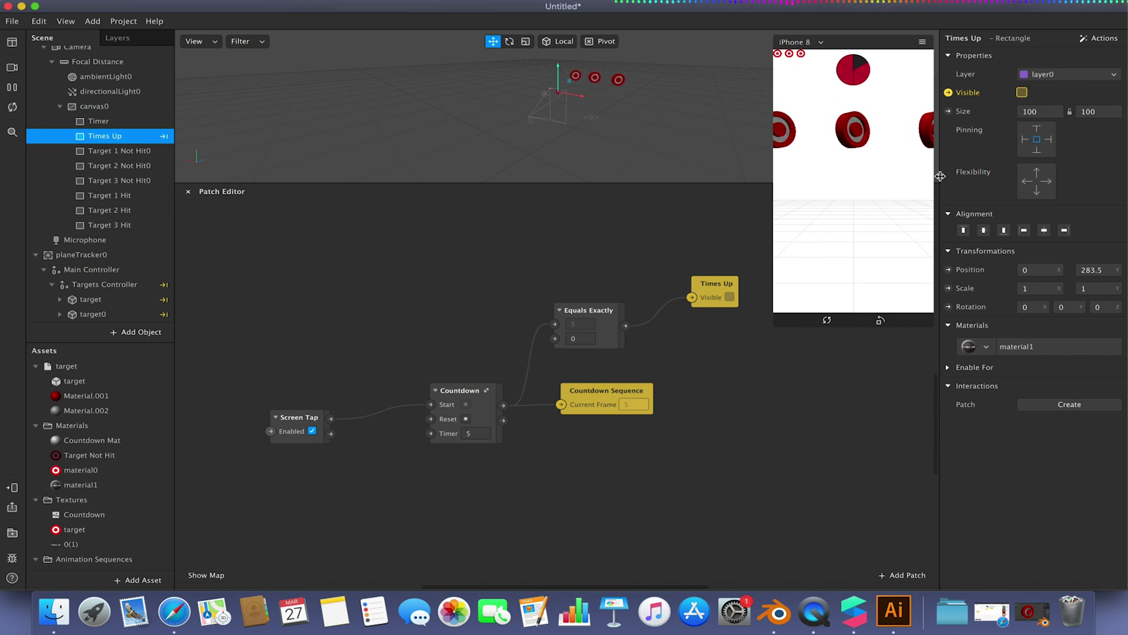
- Create Targets Controller's Visible patch and feed it Equals Exactly through a Not patch
{"action": "left_click", "coordinate": [94, 288]}
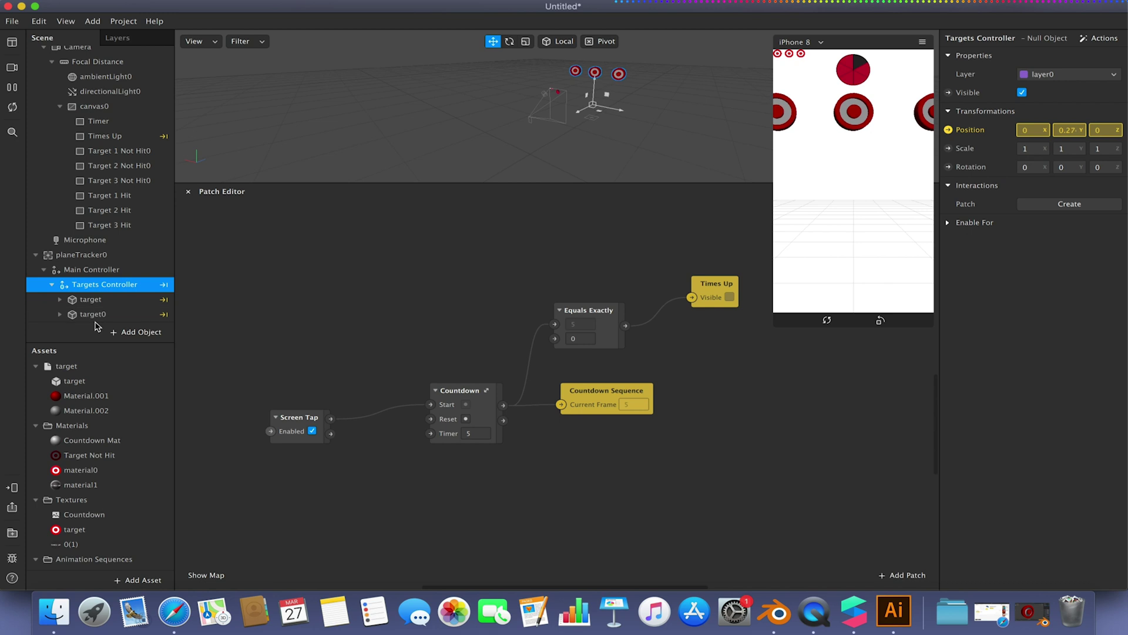
{"action": "left_click", "coordinate": [948, 93]}
{"action": "left_click_drag", "start_coordinate": [593, 390], "coordinate": [763, 338]}
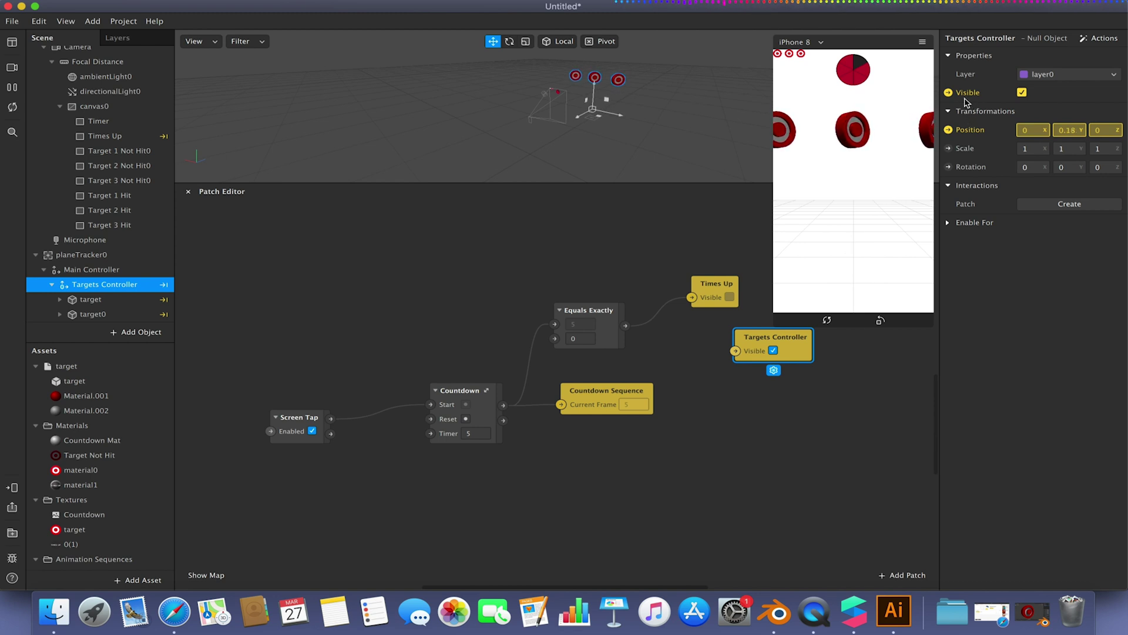
{"action": "left_click_drag", "start_coordinate": [625, 326], "coordinate": [666, 344]}
{"action": "type", "text": "not"}
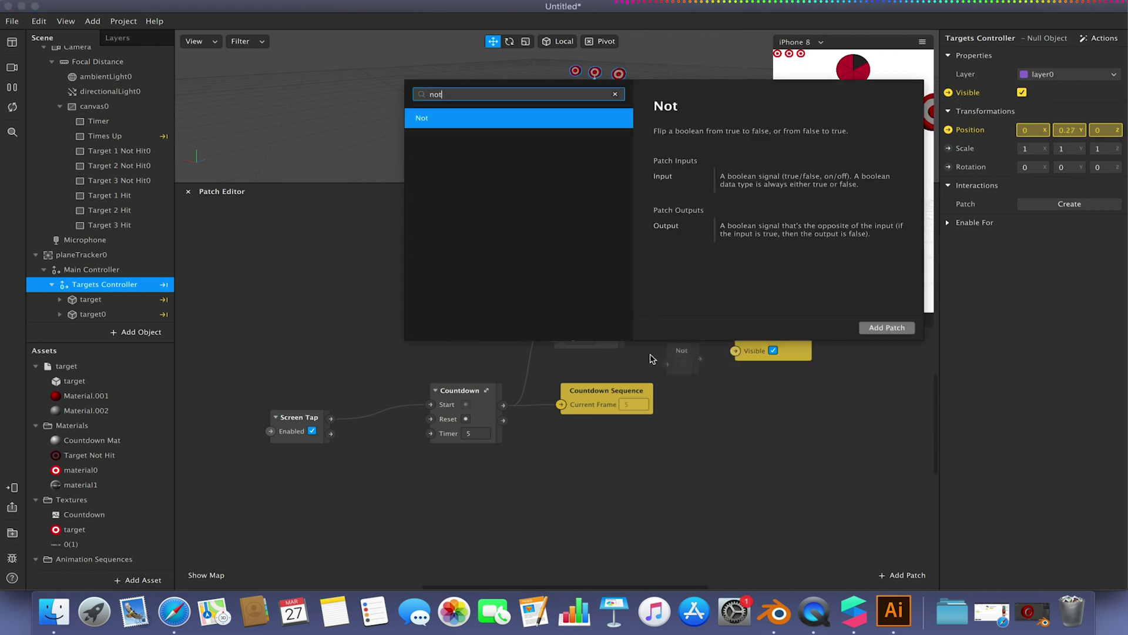
{"action": "key", "text": "Return"}
{"action": "left_click_drag", "start_coordinate": [700, 358], "coordinate": [678, 342]}
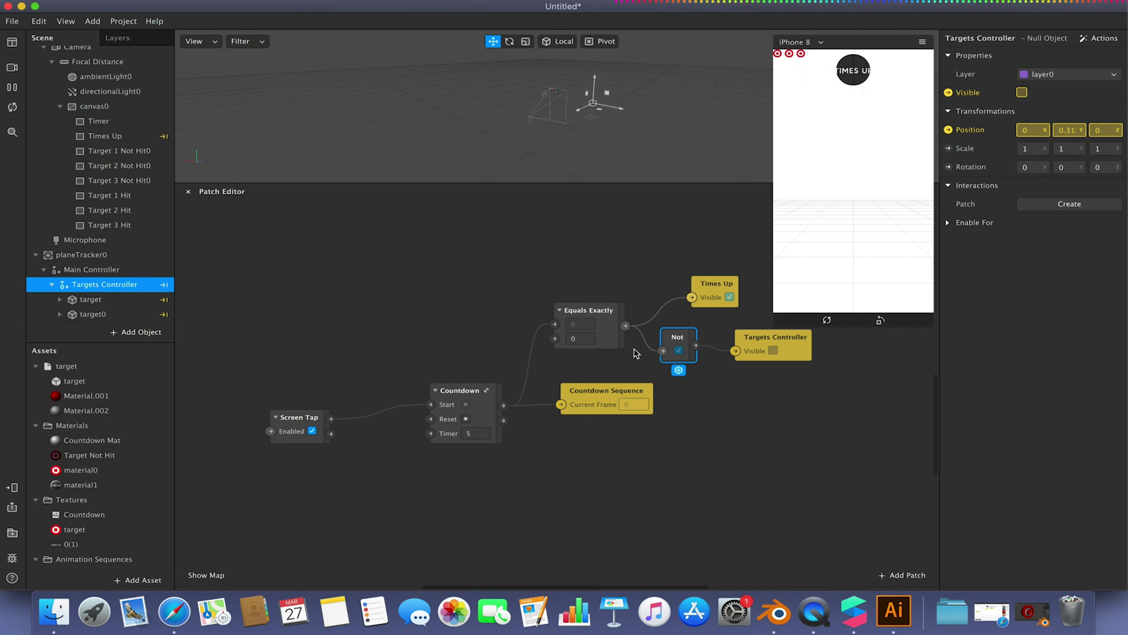
- Move Countdown Sequence right, select six patches, and shrink the simulator preview
{"action": "left_click_drag", "start_coordinate": [610, 393], "coordinate": [651, 393]}
{"action": "left_click", "coordinate": [543, 461]}
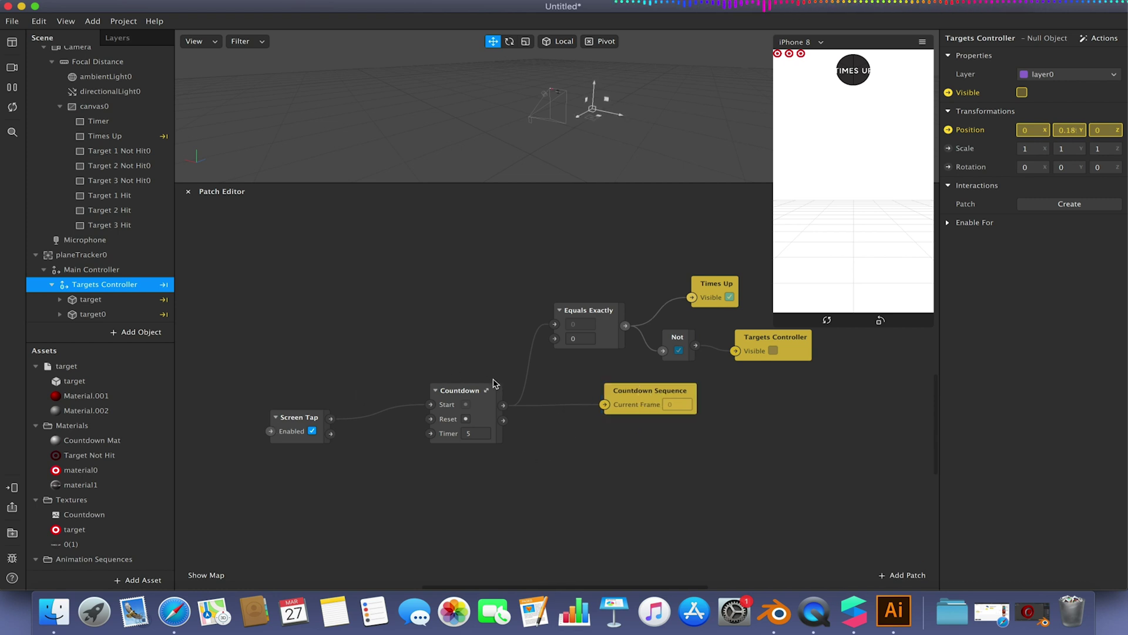
{"action": "left_click", "coordinate": [387, 234]}
{"action": "left_click_drag", "start_coordinate": [387, 233], "coordinate": [749, 455]}
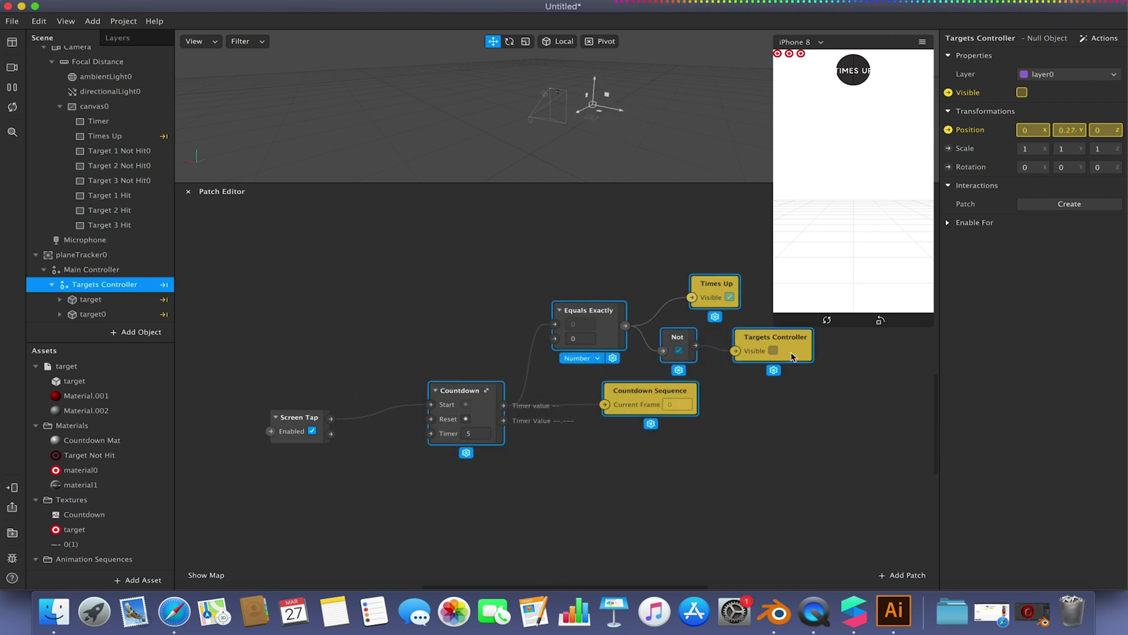
{"action": "left_click", "coordinate": [777, 323]}
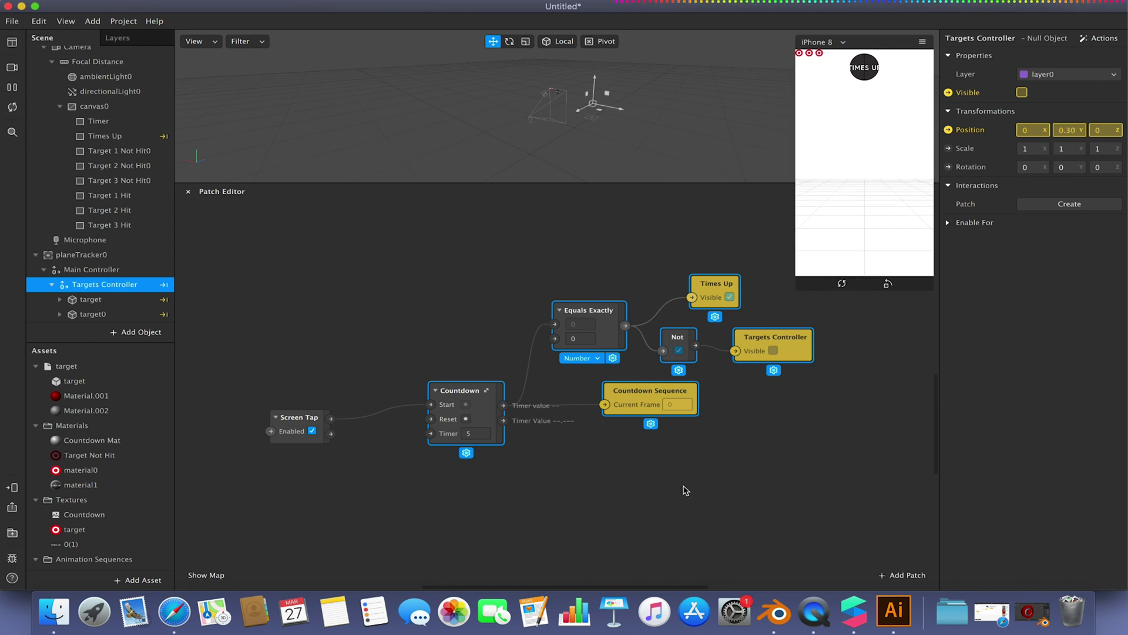
{"action": "left_click", "coordinate": [689, 464]}
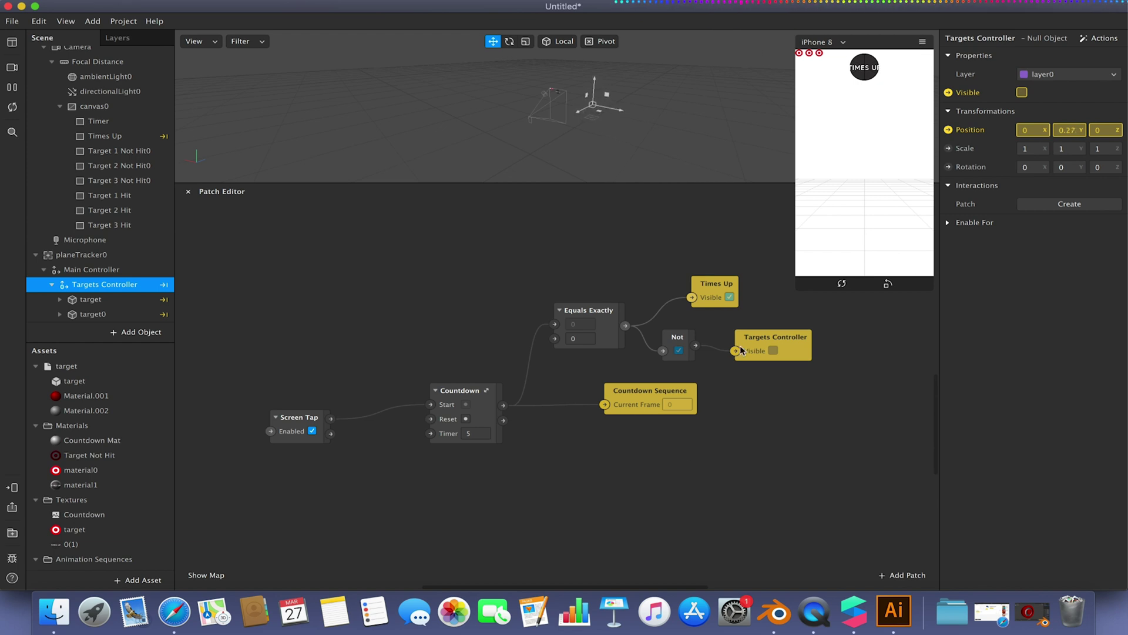
- Move the Screen Tap patch to the lower left of the graph
{"action": "left_click_drag", "start_coordinate": [292, 424], "coordinate": [278, 490]}
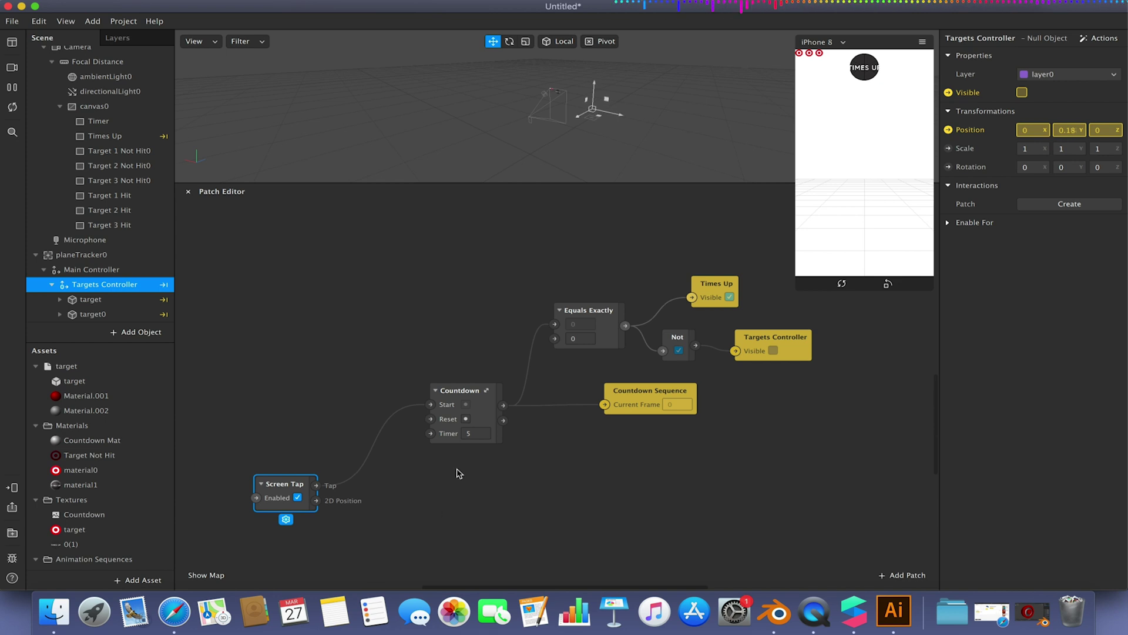
{"action": "left_click", "coordinate": [570, 521]}
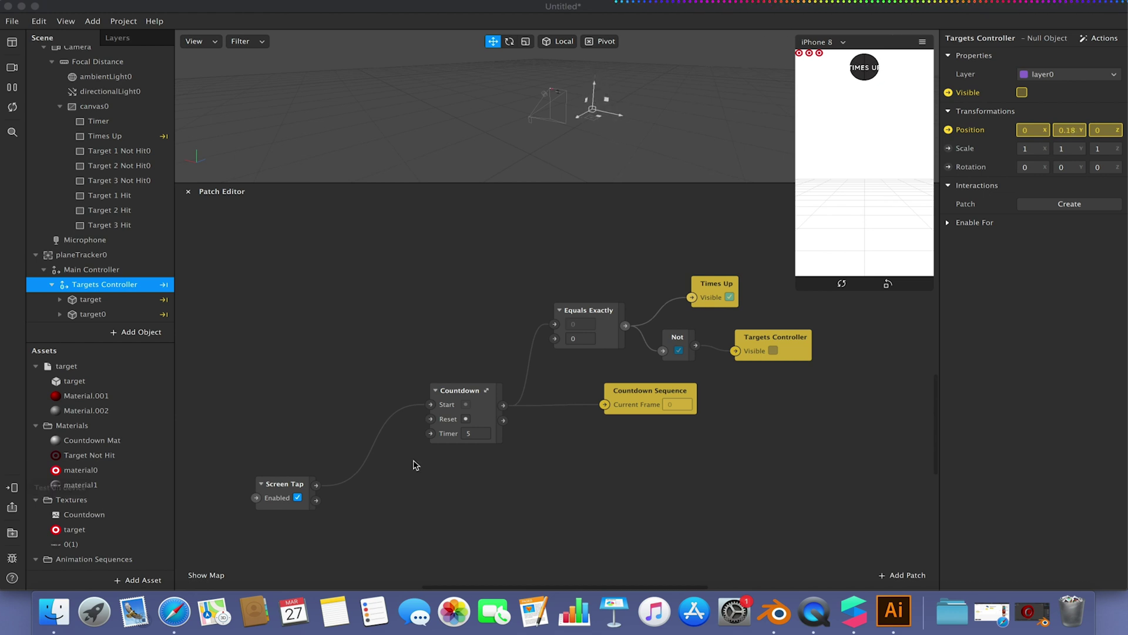
{"action": "left_click", "coordinate": [428, 484]}
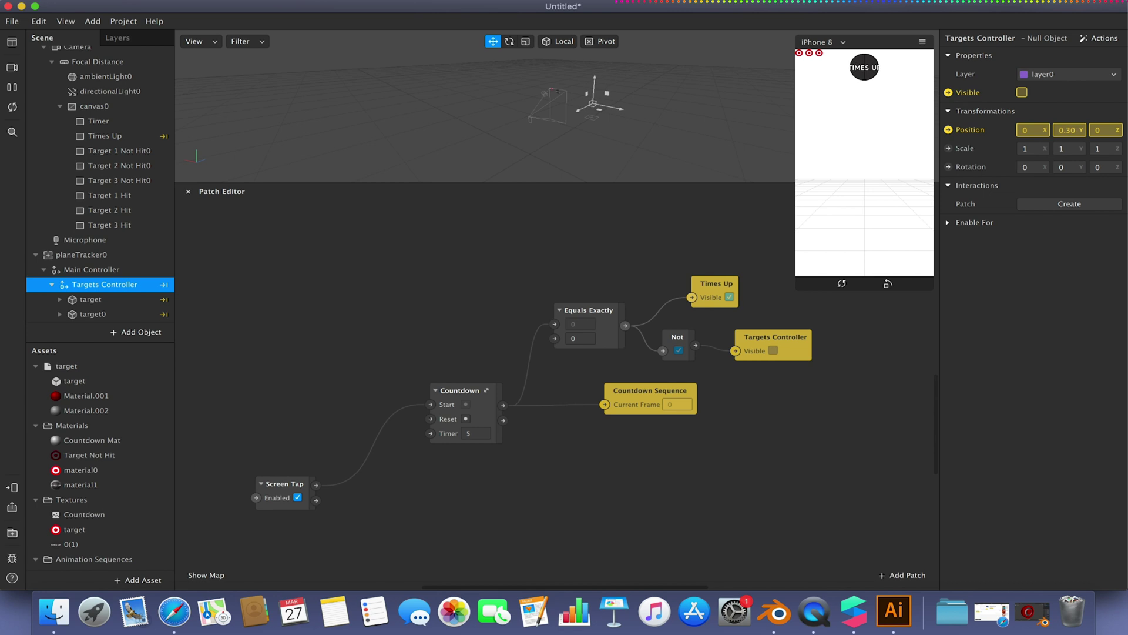
- Add a Random patch wired from Screen Tap, ranging Start -0.5 to End 0.5
{"action": "left_click_drag", "start_coordinate": [316, 485], "coordinate": [590, 512]}
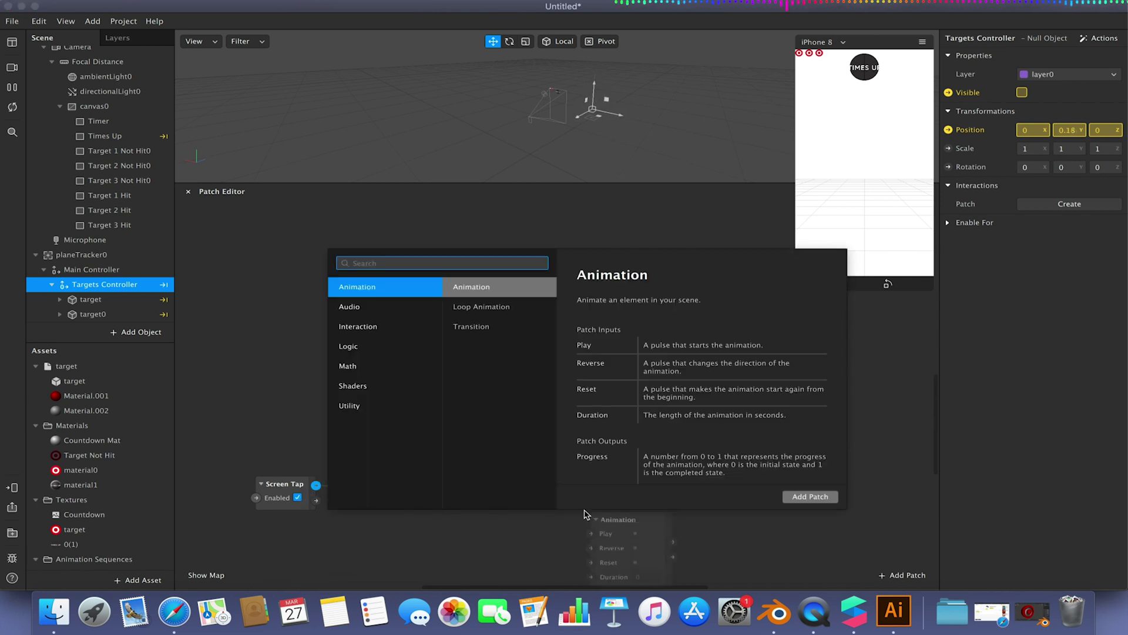
{"action": "type", "text": "rand"}
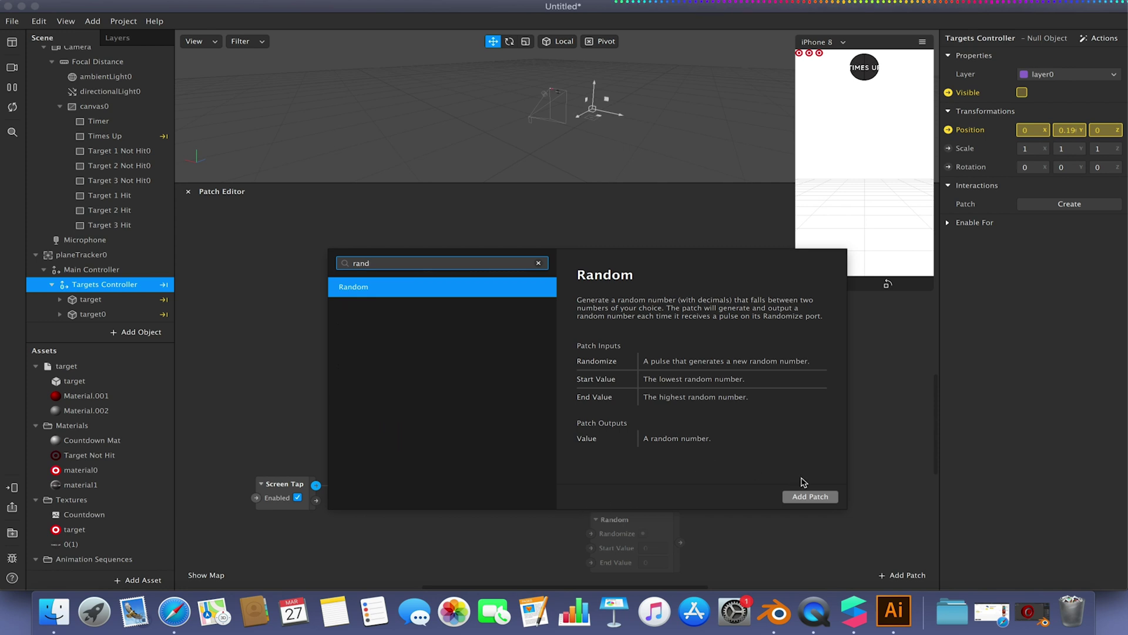
{"action": "left_click", "coordinate": [810, 496]}
{"action": "left_click_drag", "start_coordinate": [661, 520], "coordinate": [624, 484]}
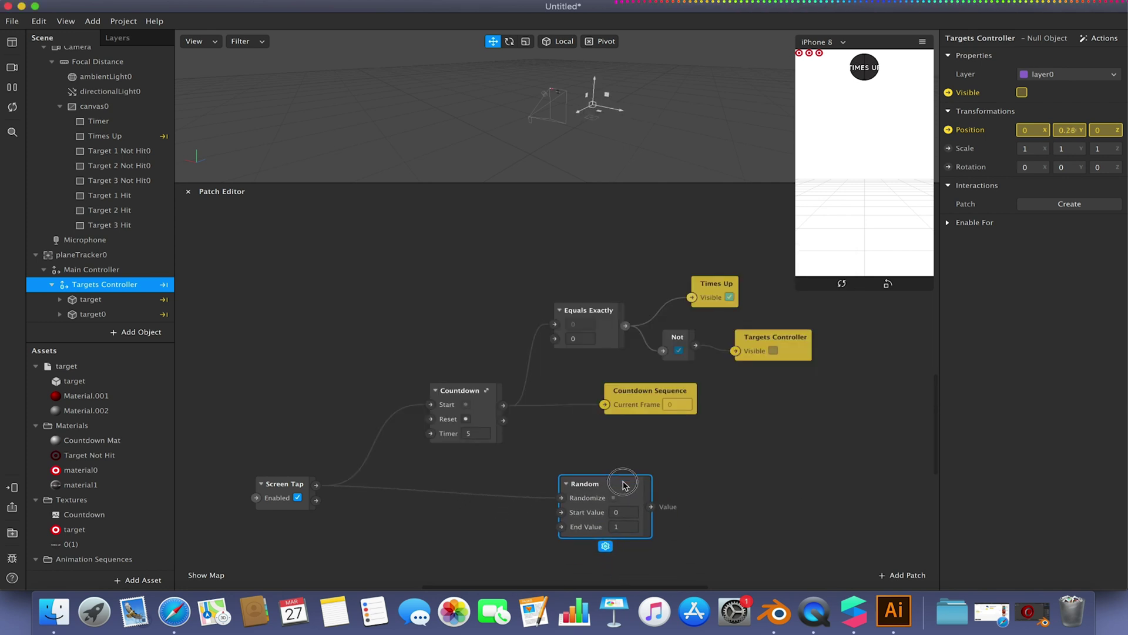
{"action": "left_click", "coordinate": [618, 512]}
{"action": "type", "text": "0.5"}
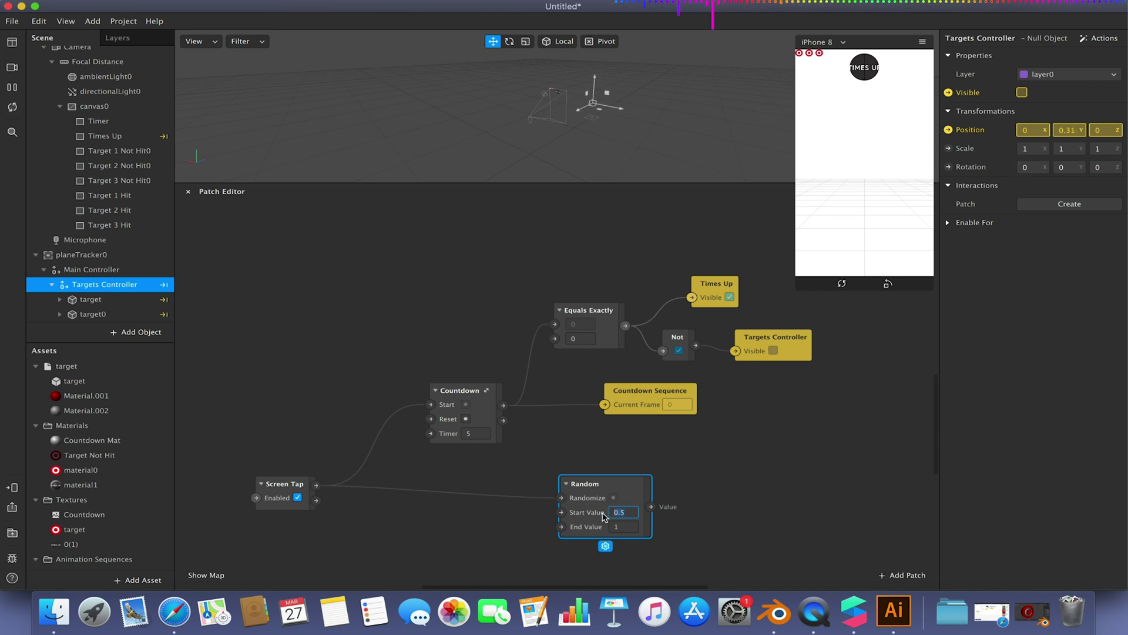
{"action": "key", "text": "BackSpace"}
{"action": "key", "text": "BackSpace"}
{"action": "key", "text": "BackSpace"}
{"action": "type", "text": "-0.5"}
{"action": "key", "text": "Return"}
{"action": "left_click", "coordinate": [629, 525]}
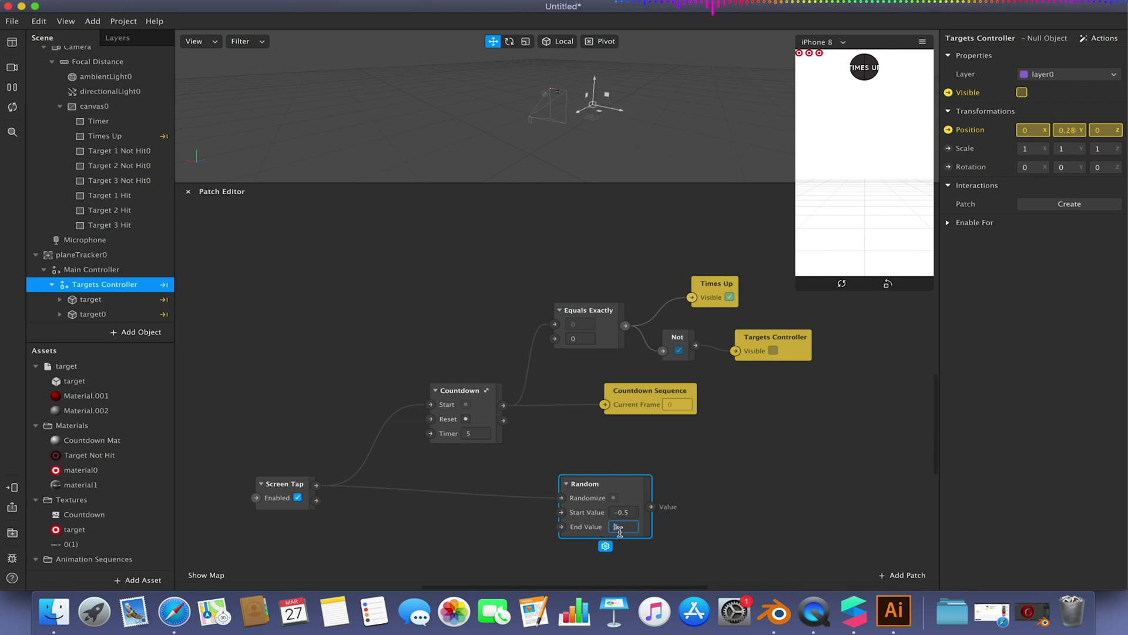
{"action": "key", "text": "Return"}
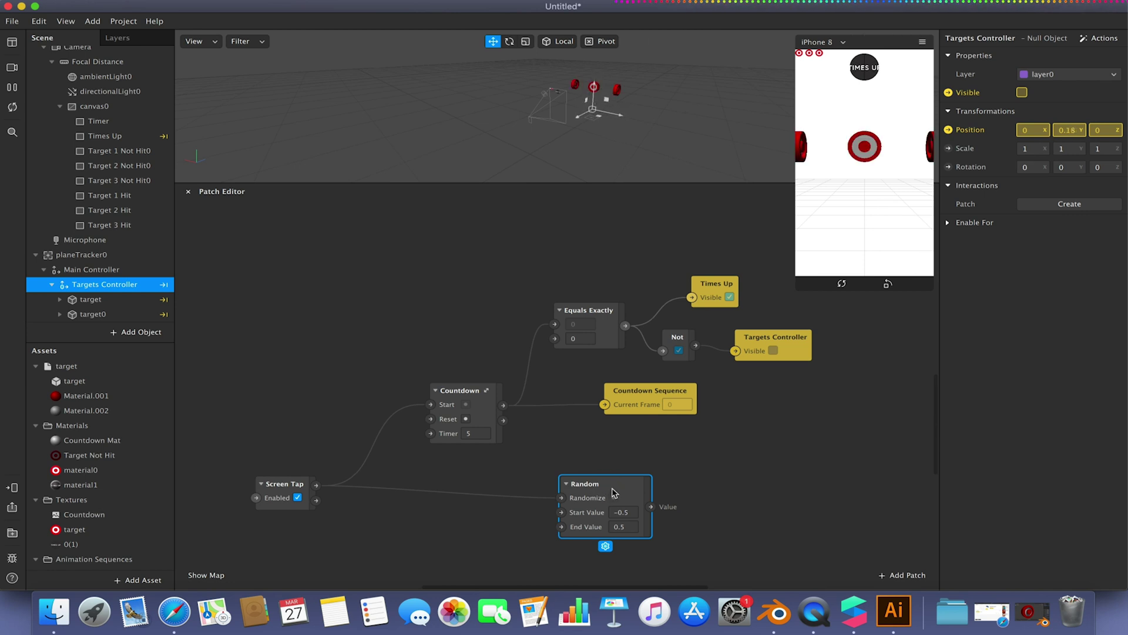
- Duplicate that Random patch and give the copy a Start value of 0.1
{"action": "key", "text": "super+d"}
{"action": "left_click_drag", "start_coordinate": [623, 500], "coordinate": [594, 539]}
{"action": "scroll", "coordinate": [565, 543], "scroll_direction": "down", "scroll_amount": 3}
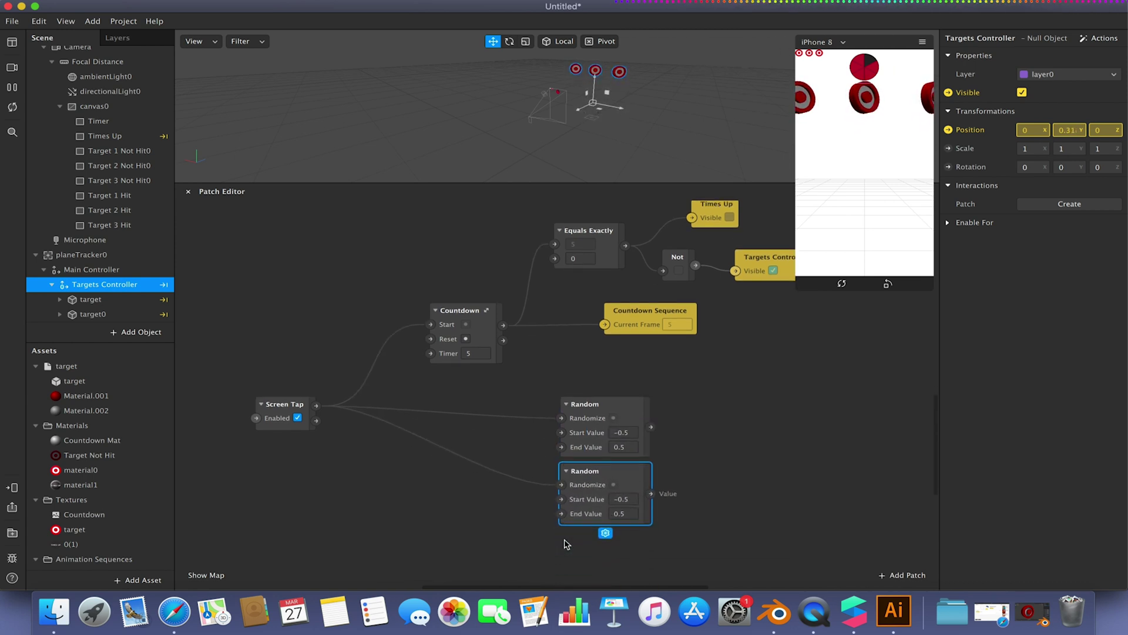
{"action": "left_click", "coordinate": [624, 498]}
{"action": "type", "text": "0.21"}
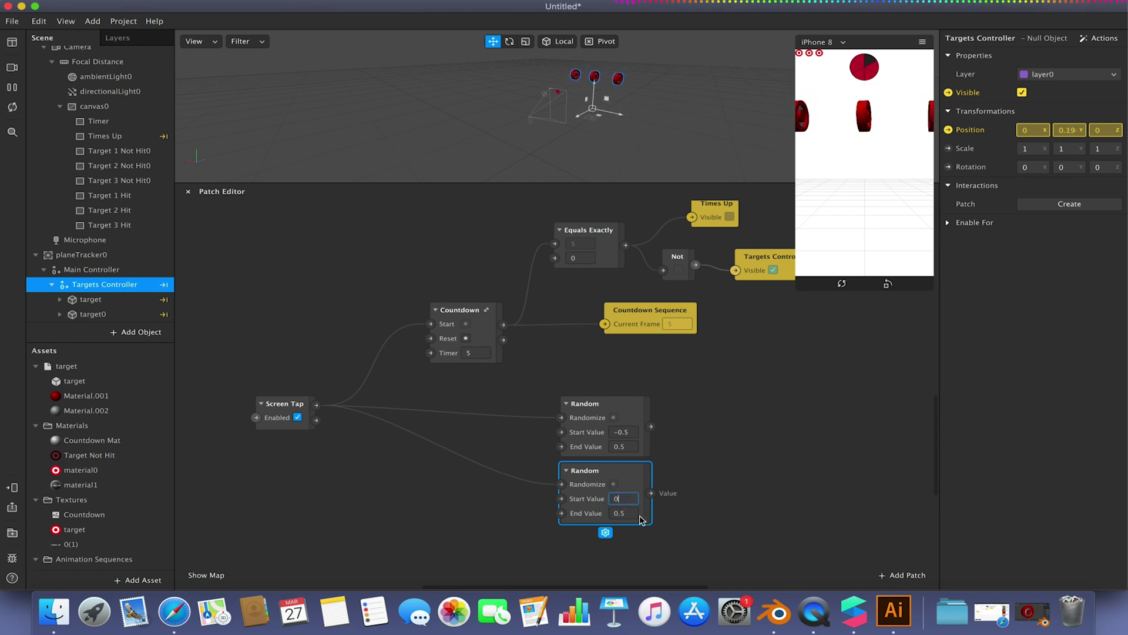
{"action": "key", "text": "Return"}
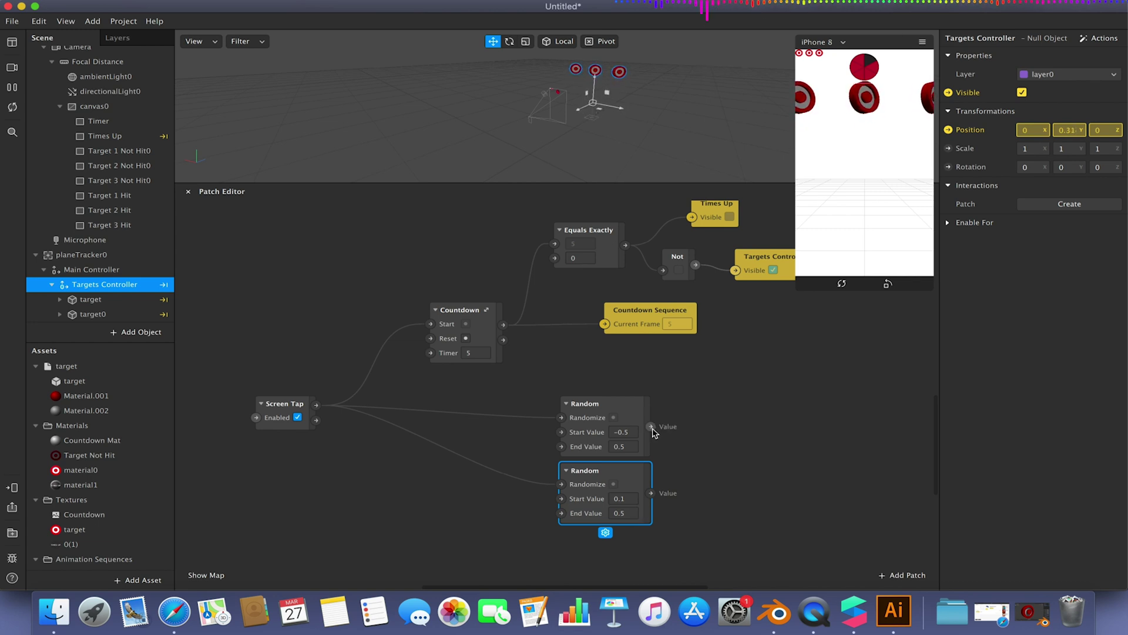
- Add a Value patch fed by the first Random patch's output
{"action": "left_click_drag", "start_coordinate": [651, 427], "coordinate": [703, 432]}
{"action": "type", "text": "value"}
{"action": "key", "text": "Return"}
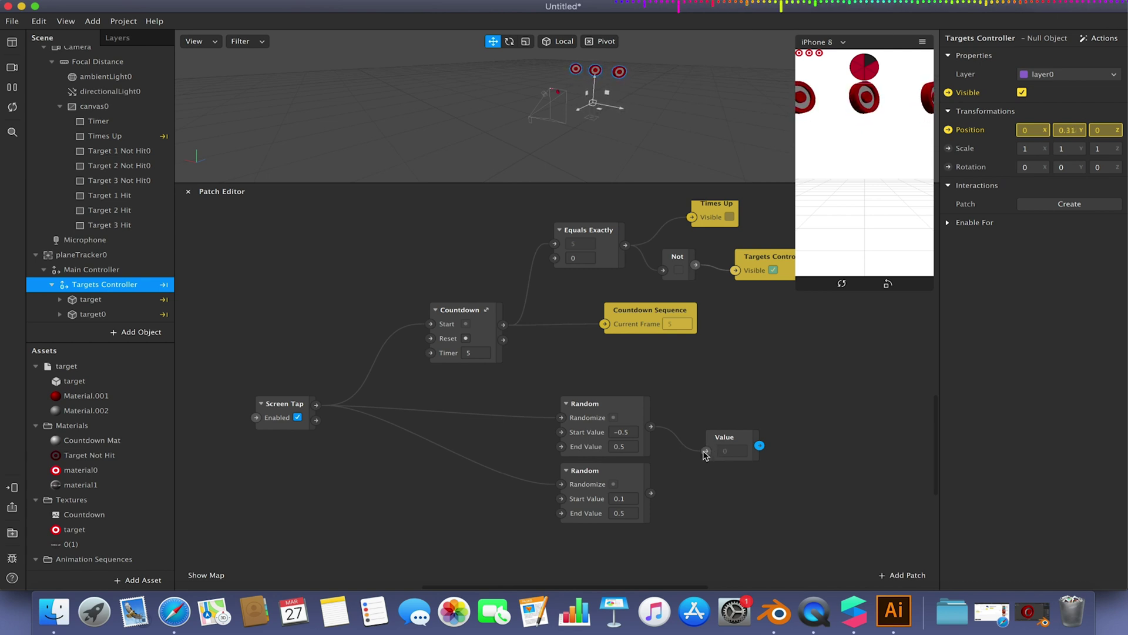
- Add a Vector 3 Pack patch and move it up beside the two Random patches
{"action": "left_click_drag", "start_coordinate": [733, 439], "coordinate": [719, 424]}
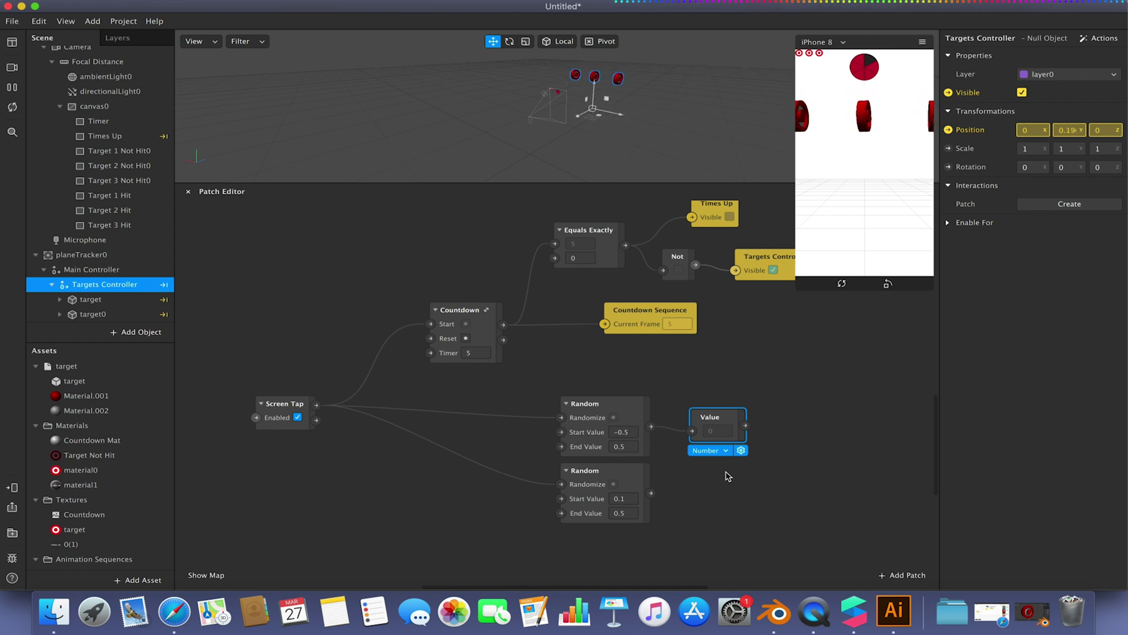
{"action": "left_click", "coordinate": [795, 473]}
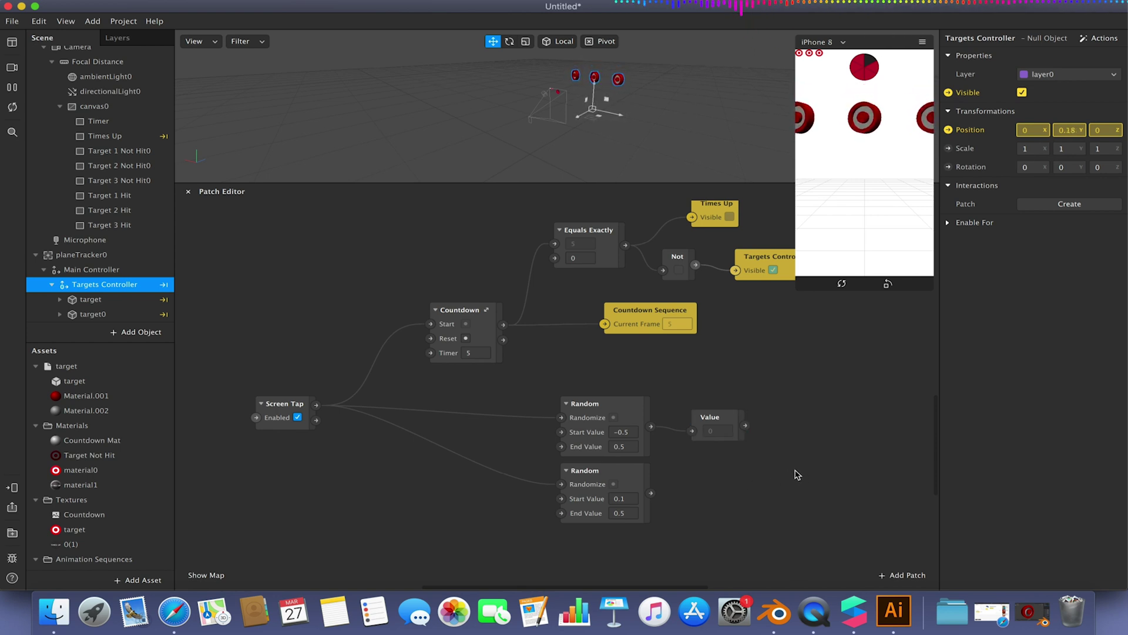
{"action": "double_click", "coordinate": [795, 471]}
{"action": "type", "text": "pack"}
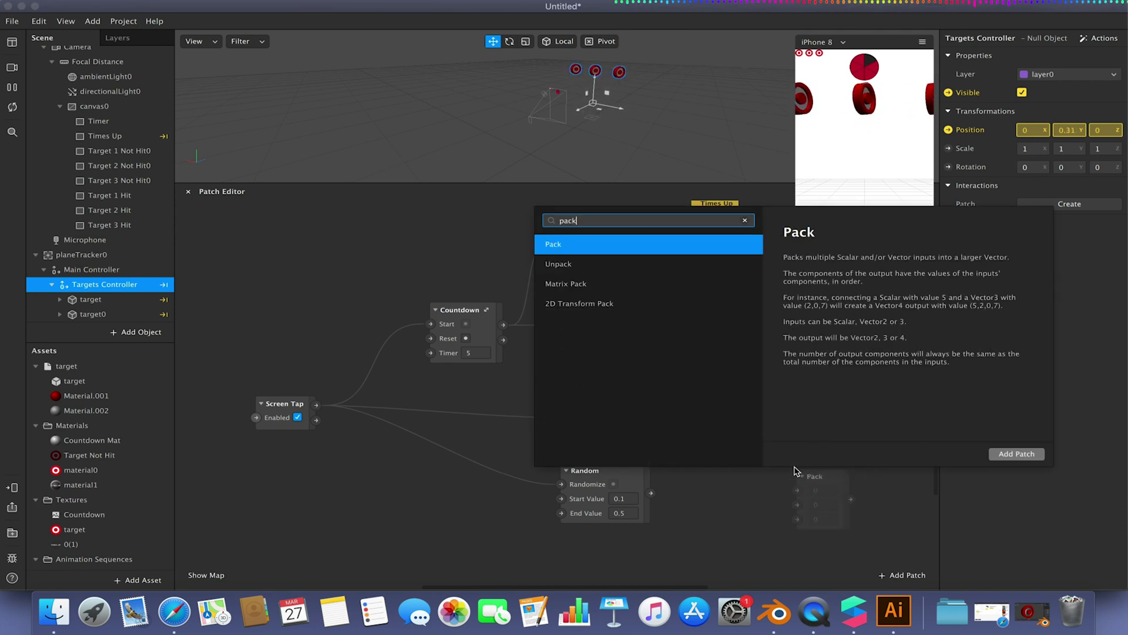
{"action": "key", "text": "Return"}
{"action": "left_click_drag", "start_coordinate": [808, 479], "coordinate": [805, 450]}
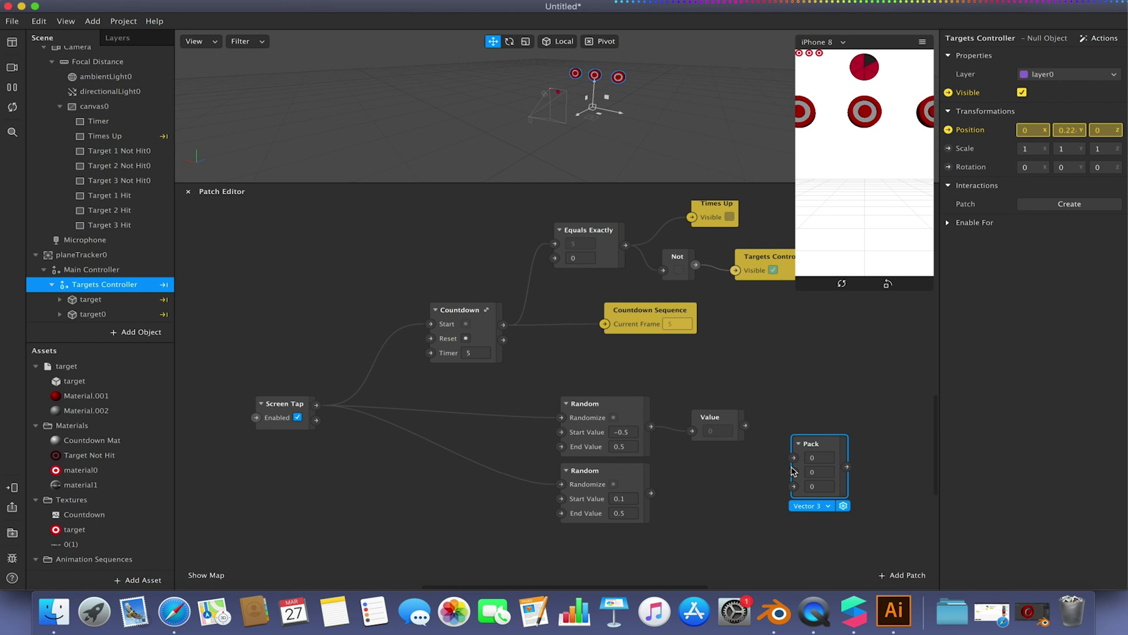
- Wire Value into Pack X and the lower Random into Pack Y, and set Pack Z to -0.5
{"action": "left_click_drag", "start_coordinate": [744, 426], "coordinate": [795, 458]}
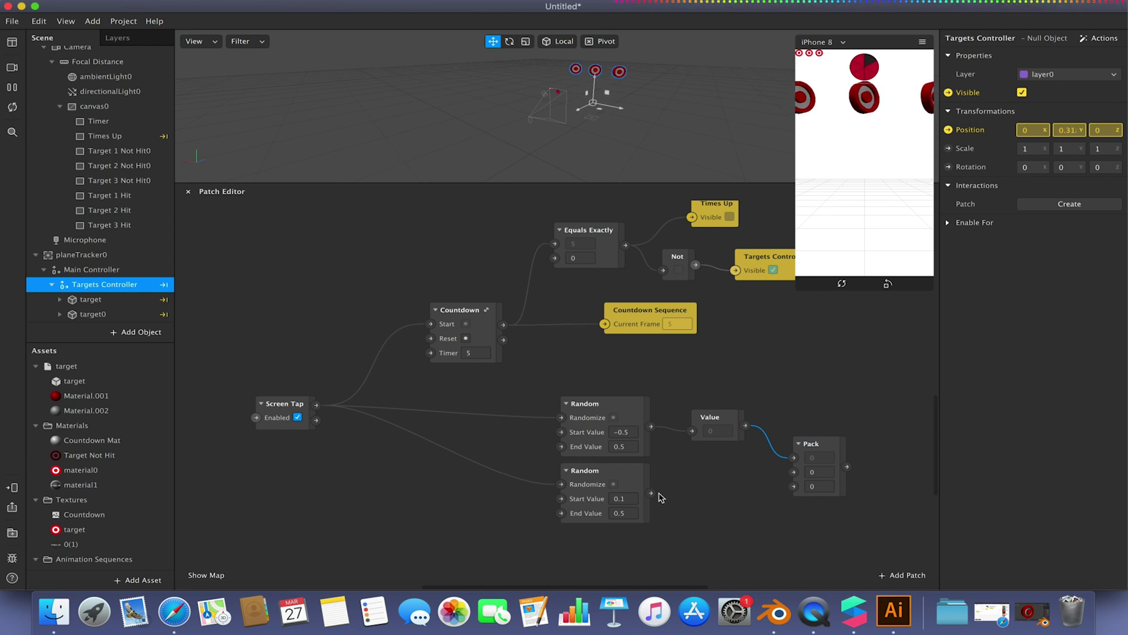
{"action": "left_click_drag", "start_coordinate": [650, 493], "coordinate": [794, 472]}
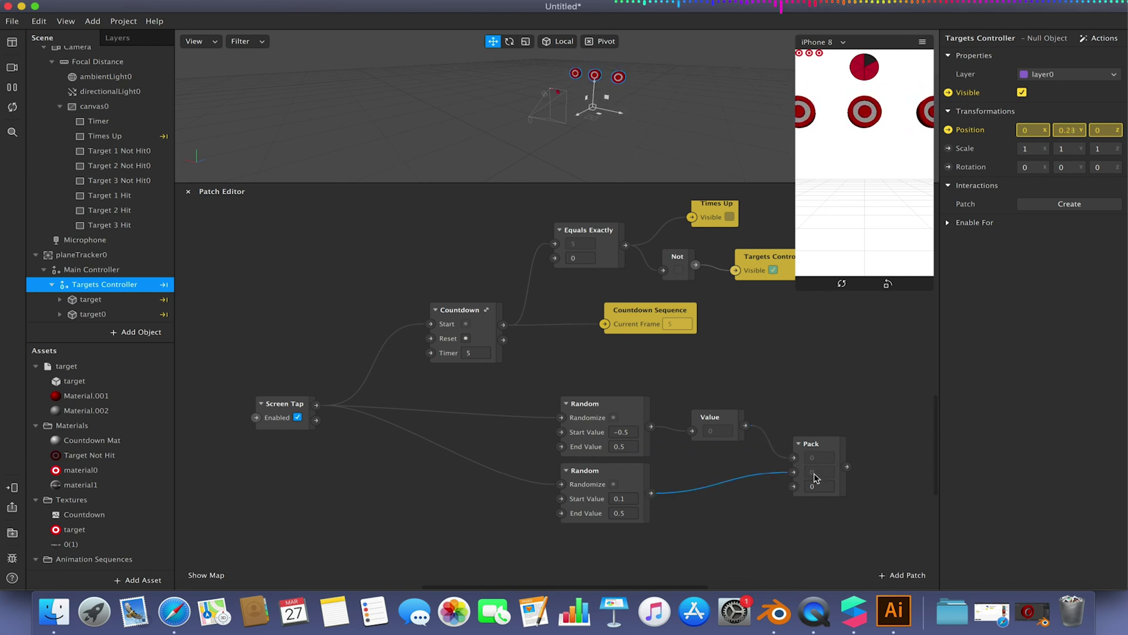
{"action": "left_click", "coordinate": [821, 487]}
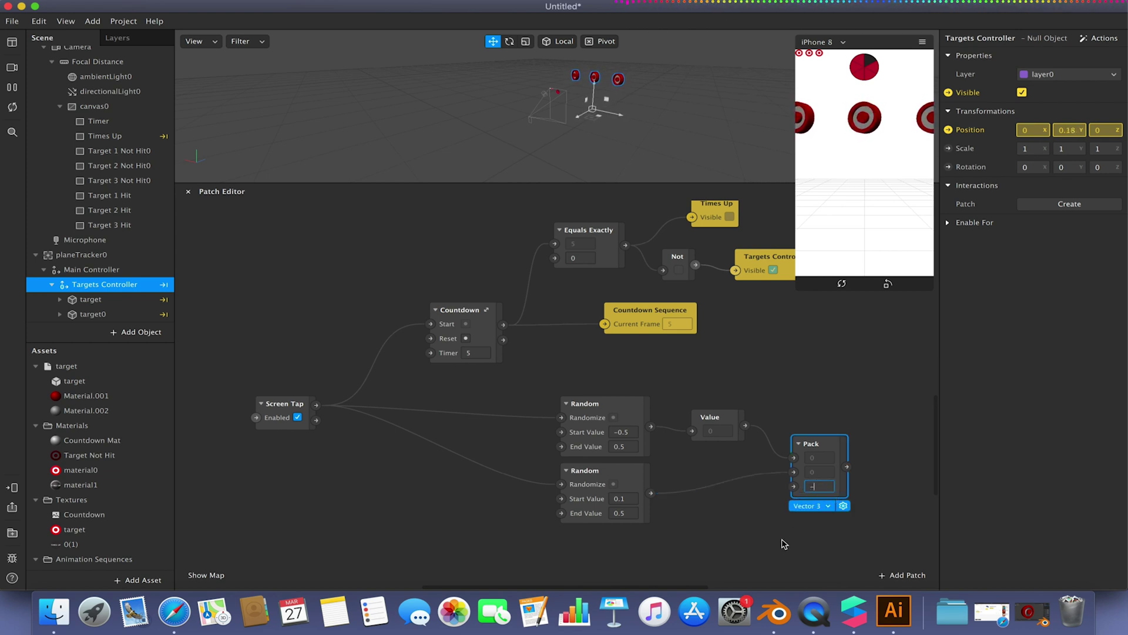
{"action": "key", "text": "Return"}
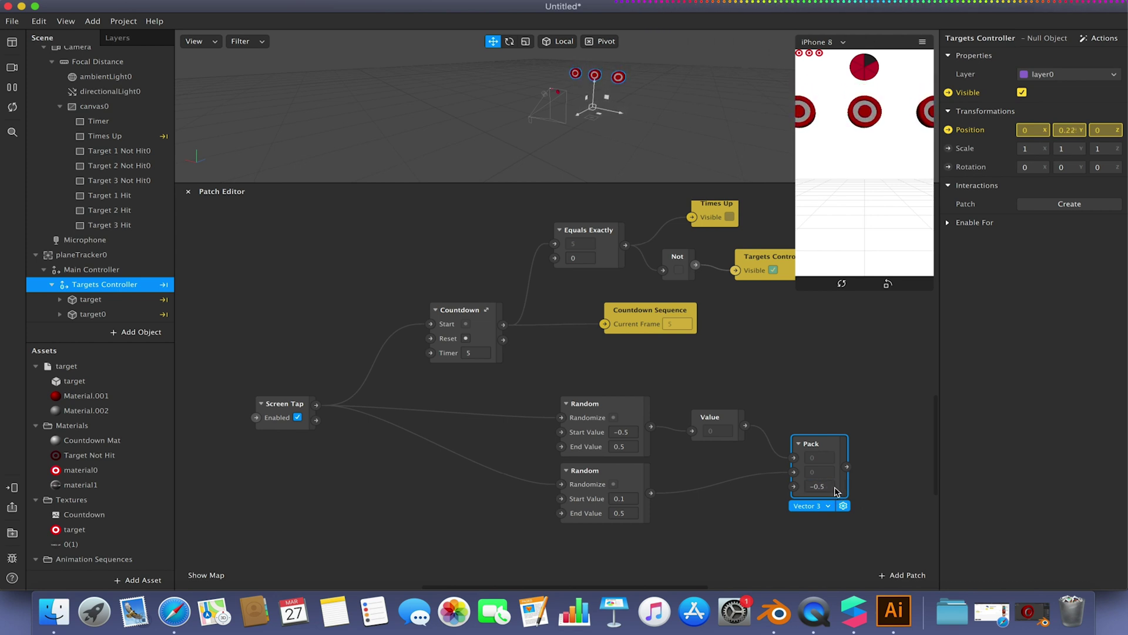
- Create the target's 3D Position patch and connect Pack's output to it
{"action": "left_click", "coordinate": [91, 301]}
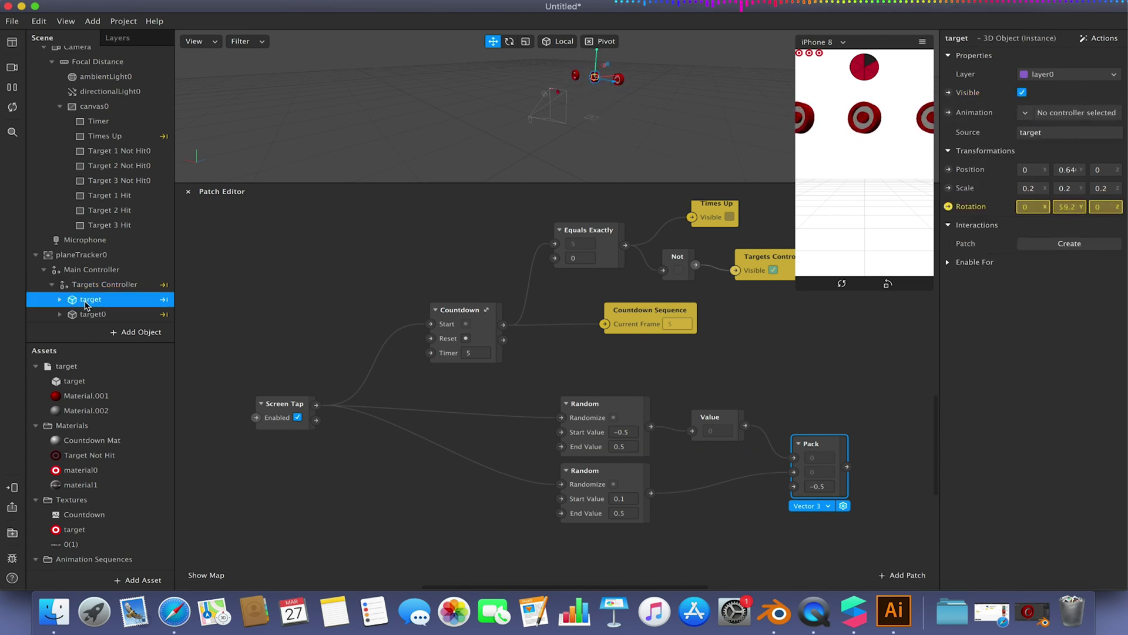
{"action": "left_click", "coordinate": [948, 170]}
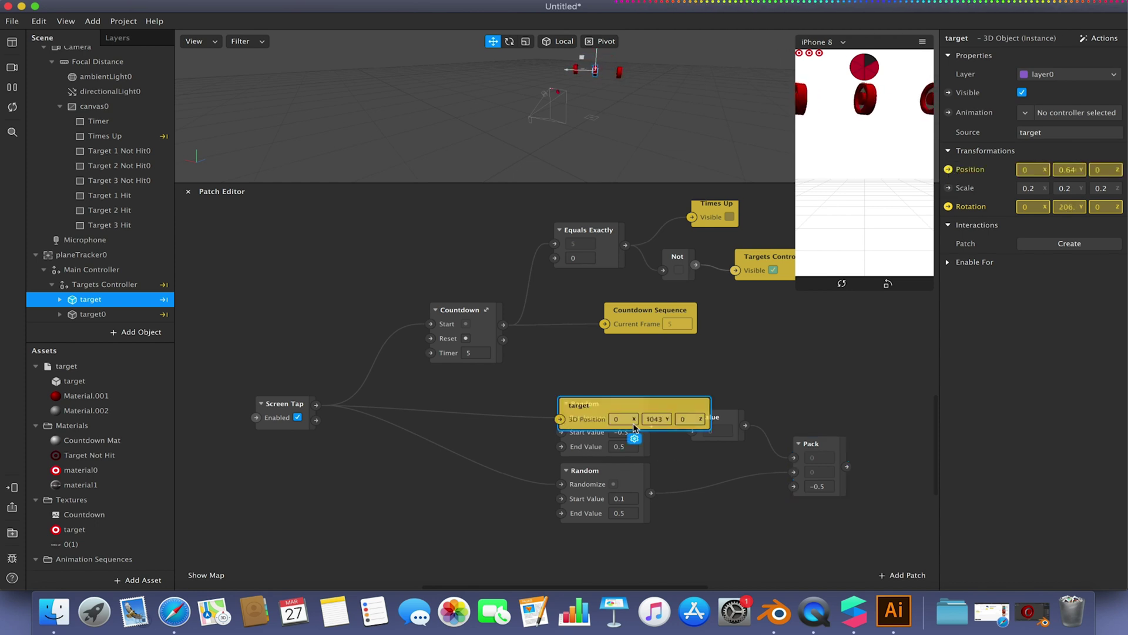
{"action": "left_click_drag", "start_coordinate": [605, 415], "coordinate": [927, 453]}
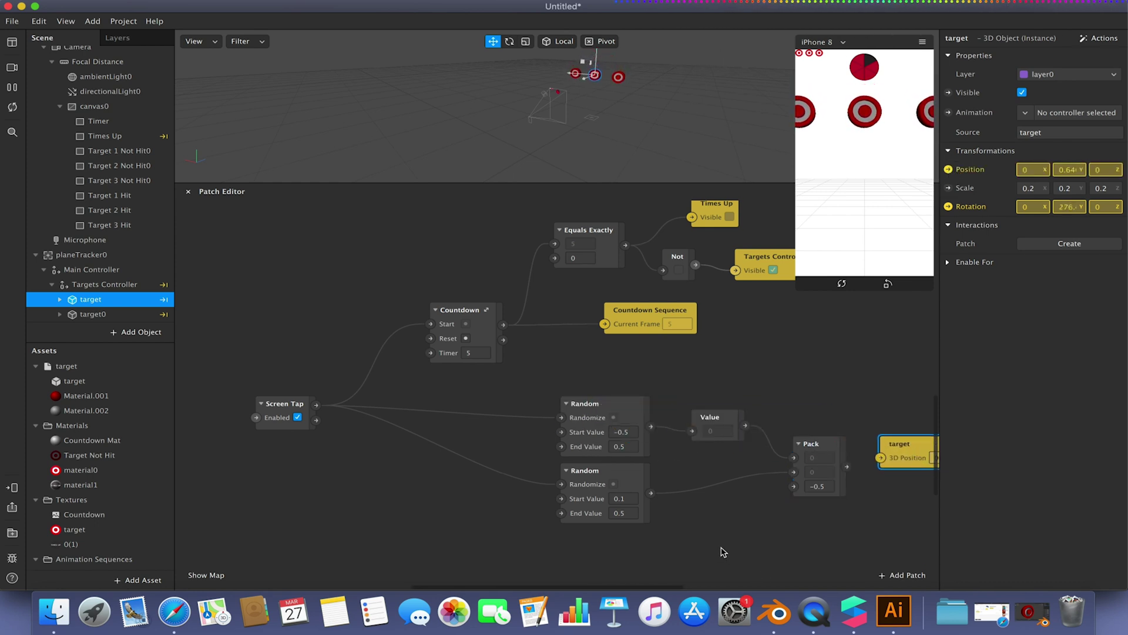
{"action": "left_click_drag", "start_coordinate": [739, 562], "coordinate": [445, 546]}
{"action": "left_click_drag", "start_coordinate": [551, 452], "coordinate": [586, 445]}
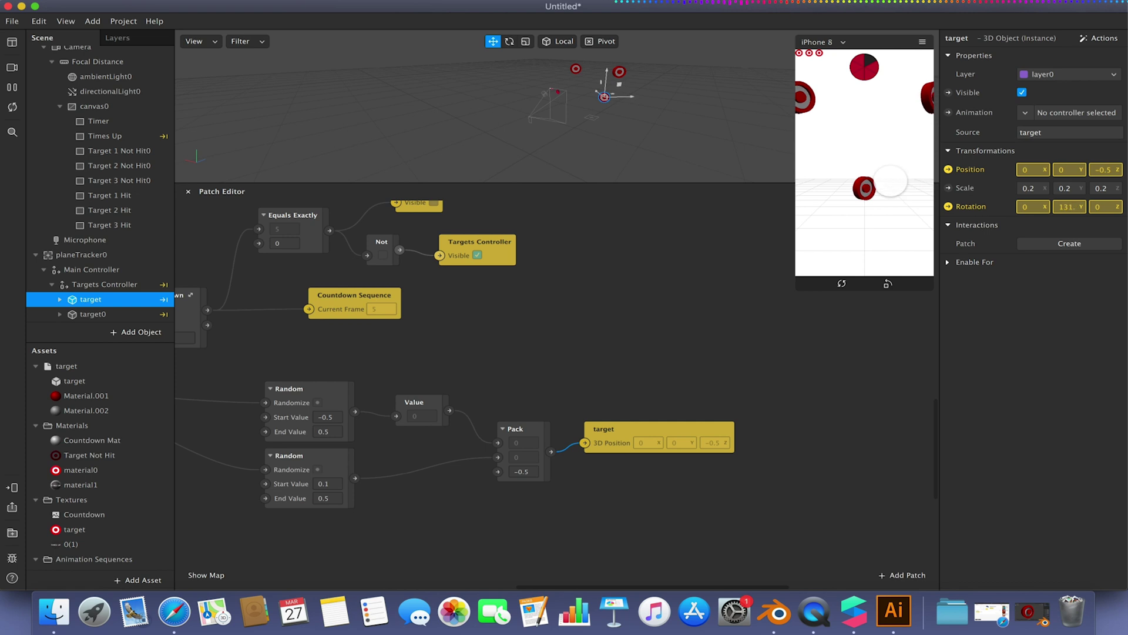
- Tap the simulator several times to confirm the target jumps to random positions
{"action": "left_click", "coordinate": [884, 206]}
{"action": "left_click", "coordinate": [885, 208]}
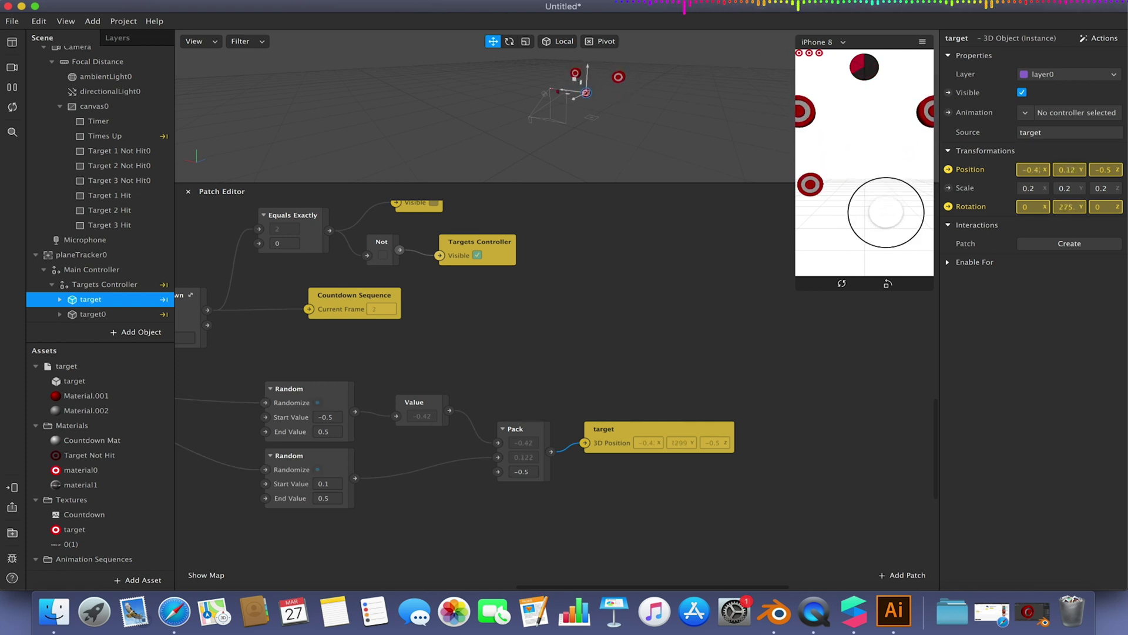
{"action": "left_click", "coordinate": [886, 209]}
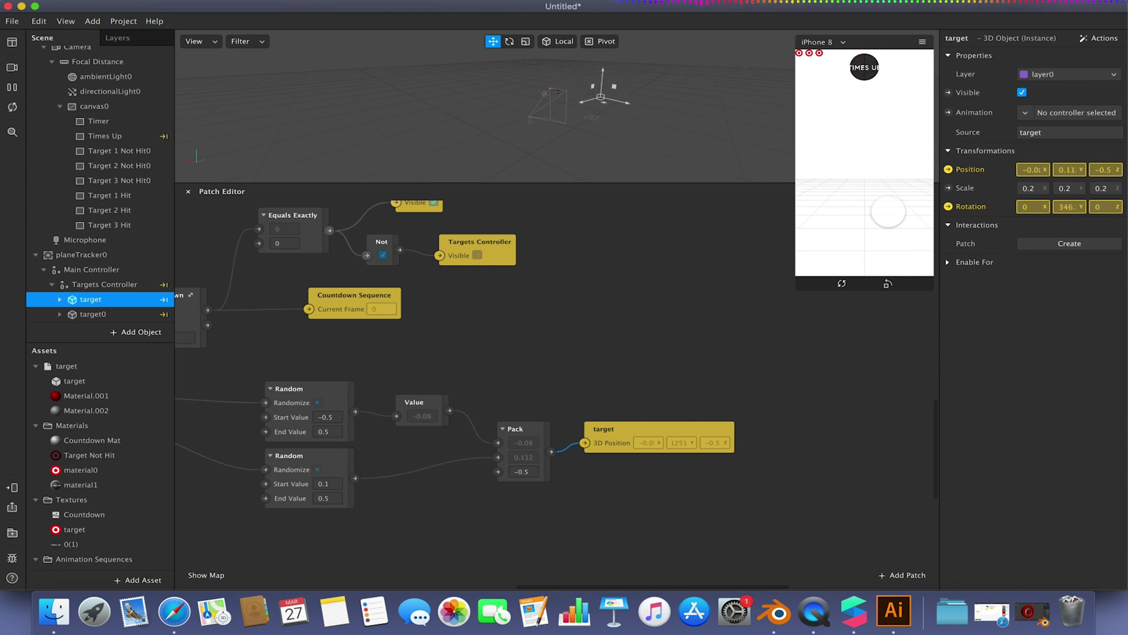
{"action": "left_click", "coordinate": [887, 210]}
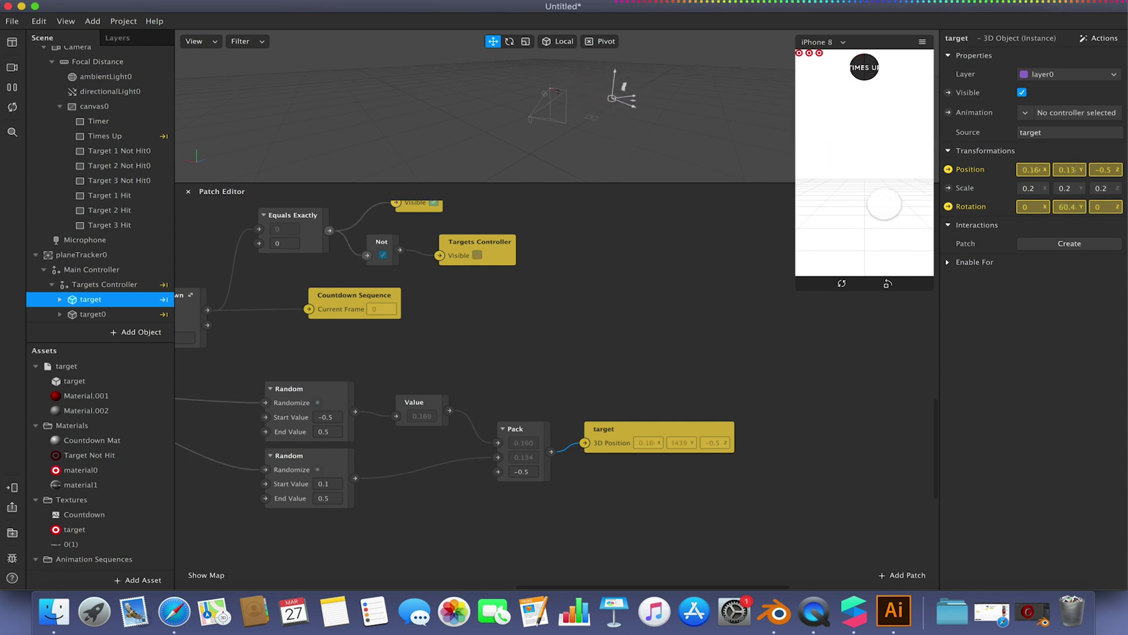
{"action": "left_click", "coordinate": [885, 209]}
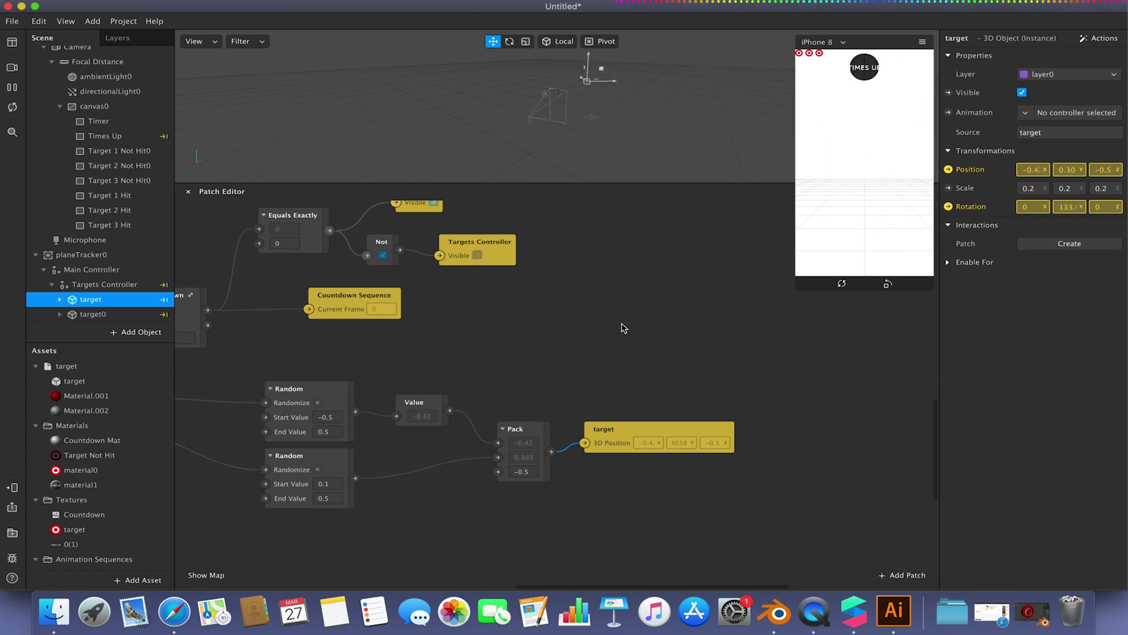
{"action": "left_click_drag", "start_coordinate": [509, 305], "coordinate": [798, 353]}
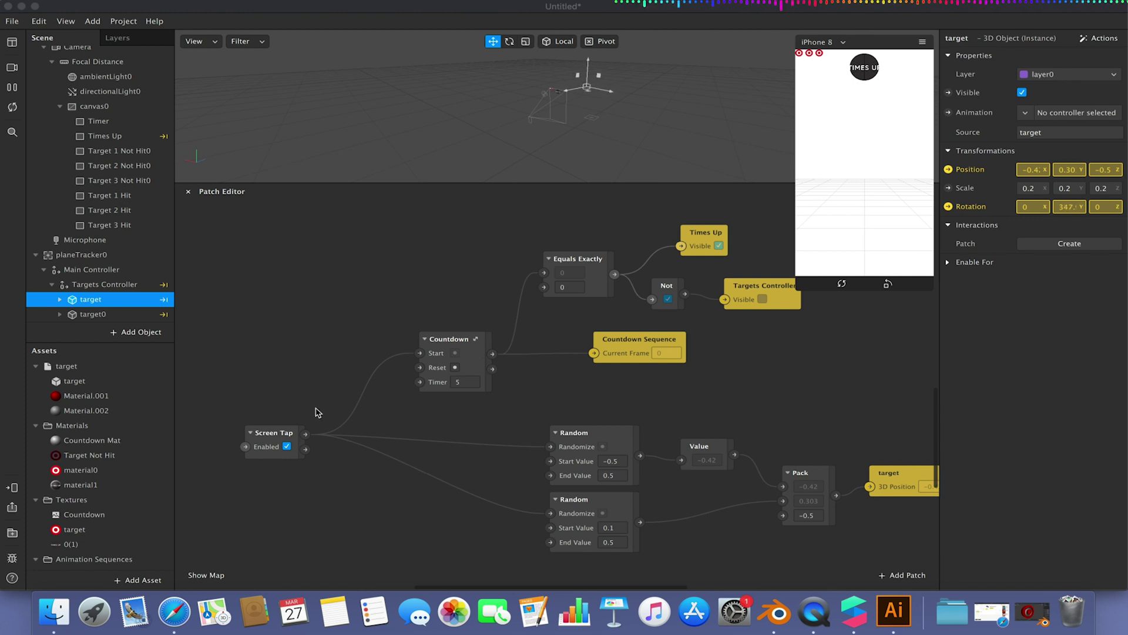
- Connect Screen Tap to the Countdown's Reset input and tap the preview to restart the countdown
{"action": "left_click_drag", "start_coordinate": [305, 433], "coordinate": [419, 368]}
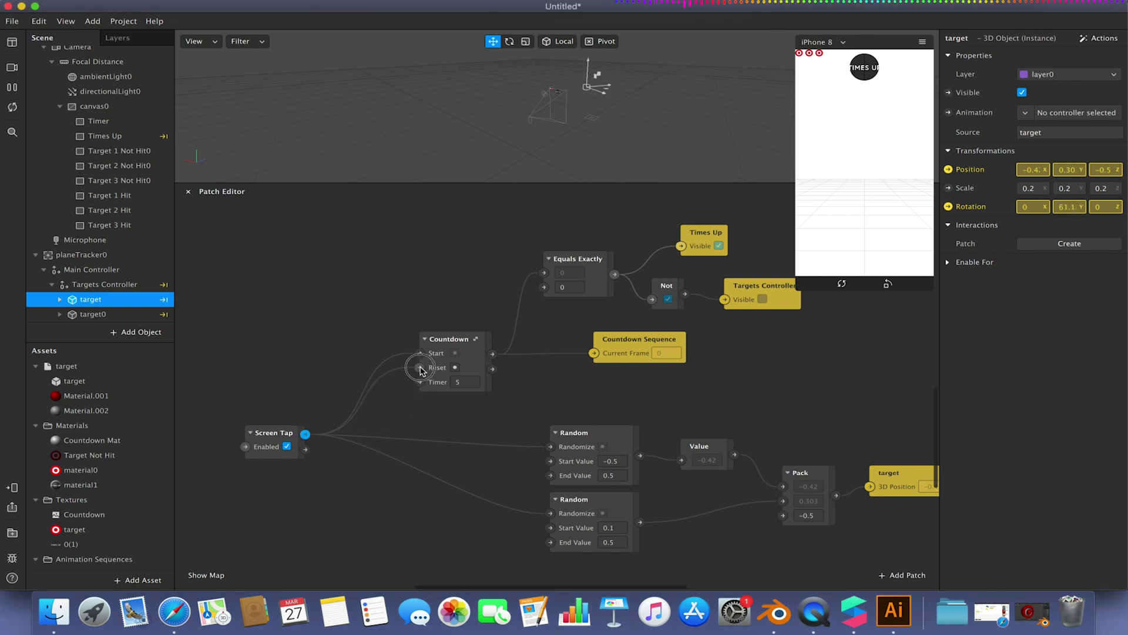
{"action": "left_click", "coordinate": [853, 192]}
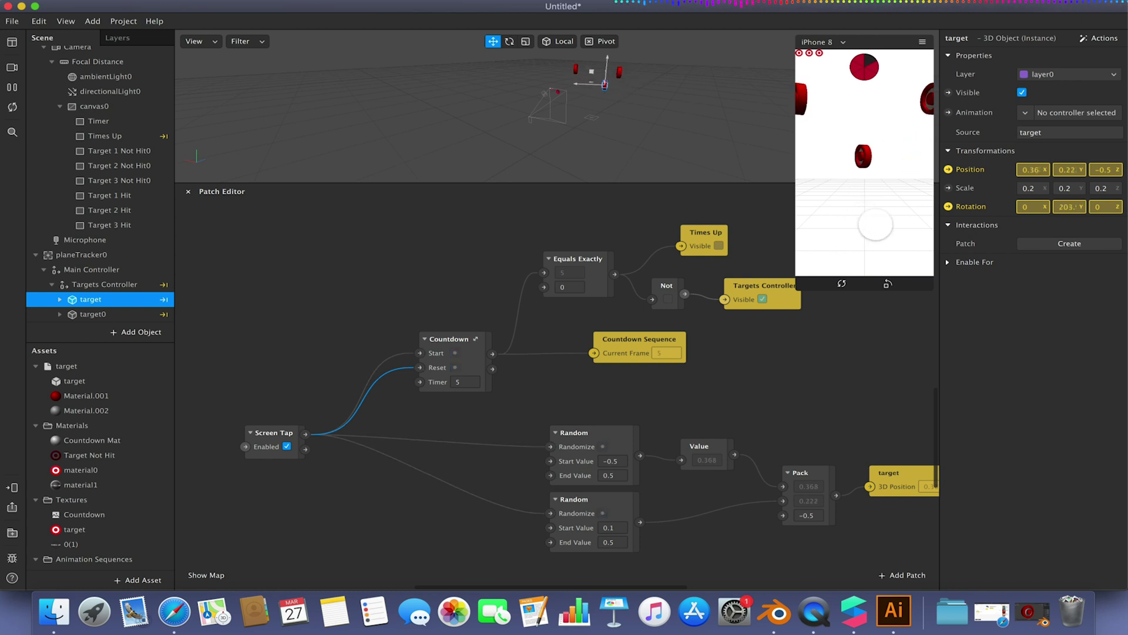
{"action": "left_click", "coordinate": [870, 230]}
{"action": "left_click", "coordinate": [874, 235]}
{"action": "left_click", "coordinate": [873, 235]}
{"action": "left_click", "coordinate": [873, 235]}
{"action": "left_click", "coordinate": [873, 235]}
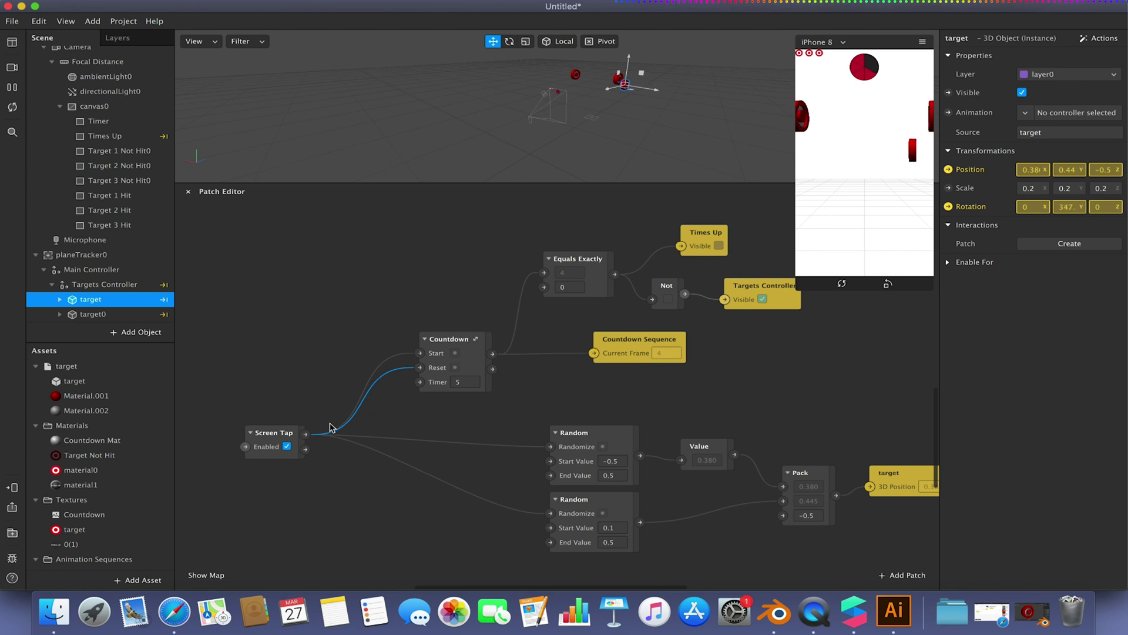
{"action": "left_click", "coordinate": [888, 227]}
{"action": "left_click", "coordinate": [888, 229]}
{"action": "left_click", "coordinate": [884, 232]}
{"action": "left_click", "coordinate": [880, 237]}
{"action": "left_click", "coordinate": [880, 236]}
{"action": "left_click", "coordinate": [880, 236]}
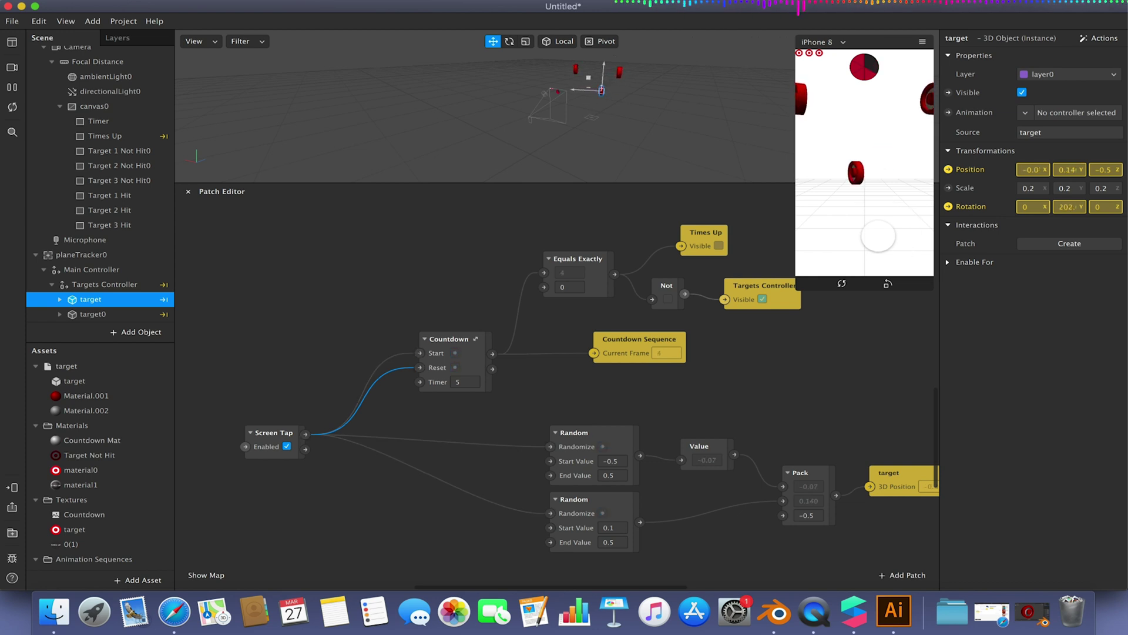
{"action": "left_click", "coordinate": [877, 236]}
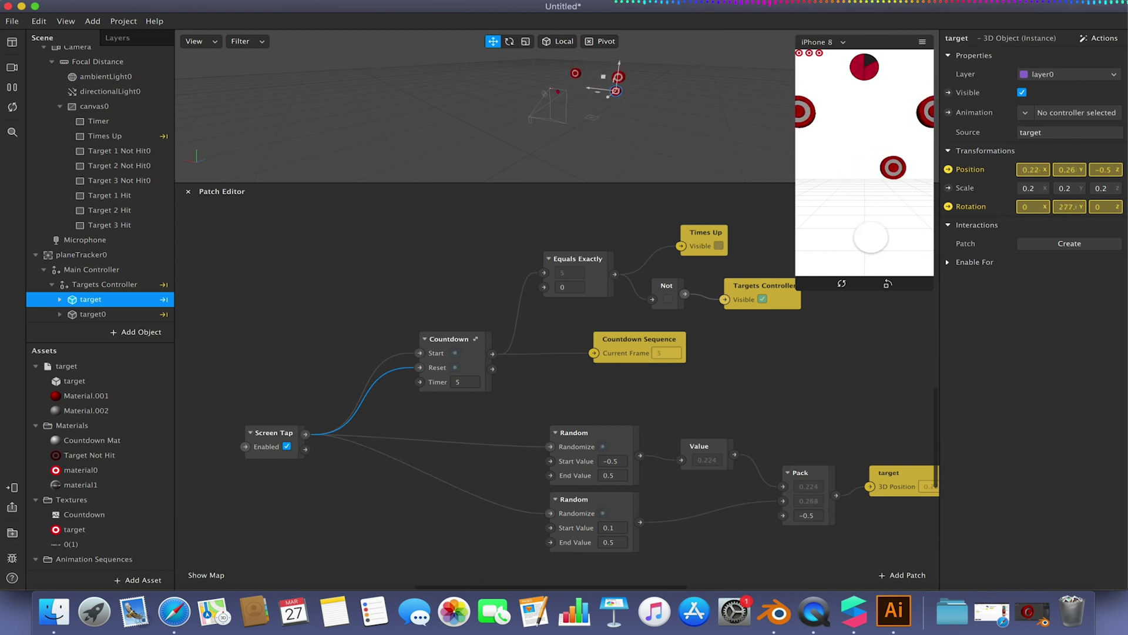
{"action": "left_click", "coordinate": [872, 237]}
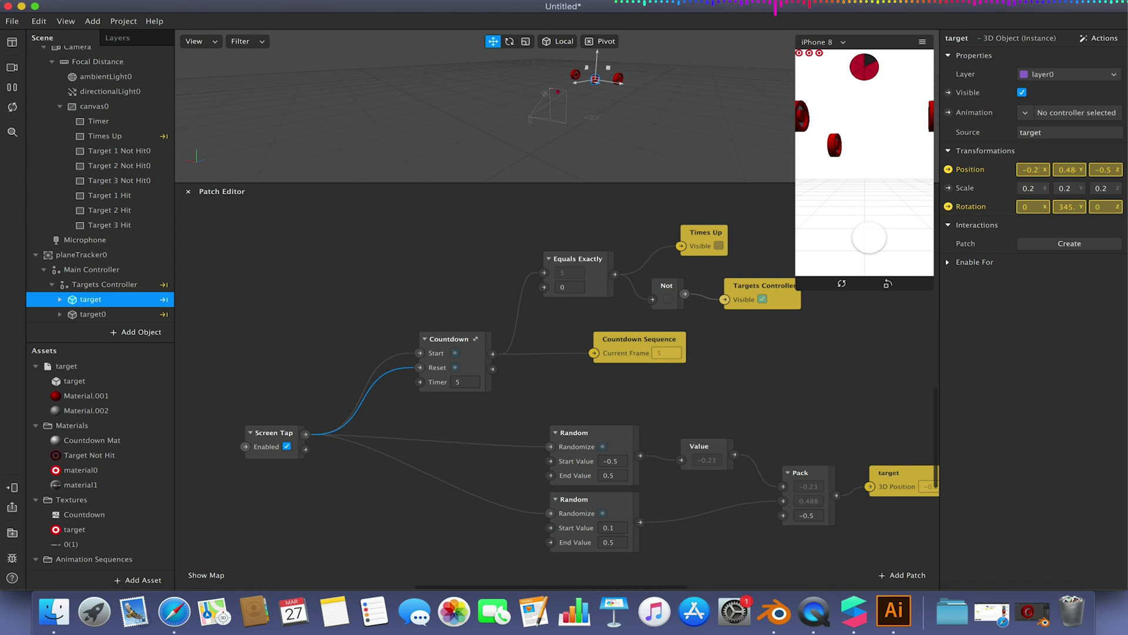
{"action": "left_click", "coordinate": [865, 239]}
{"action": "left_click", "coordinate": [865, 239]}
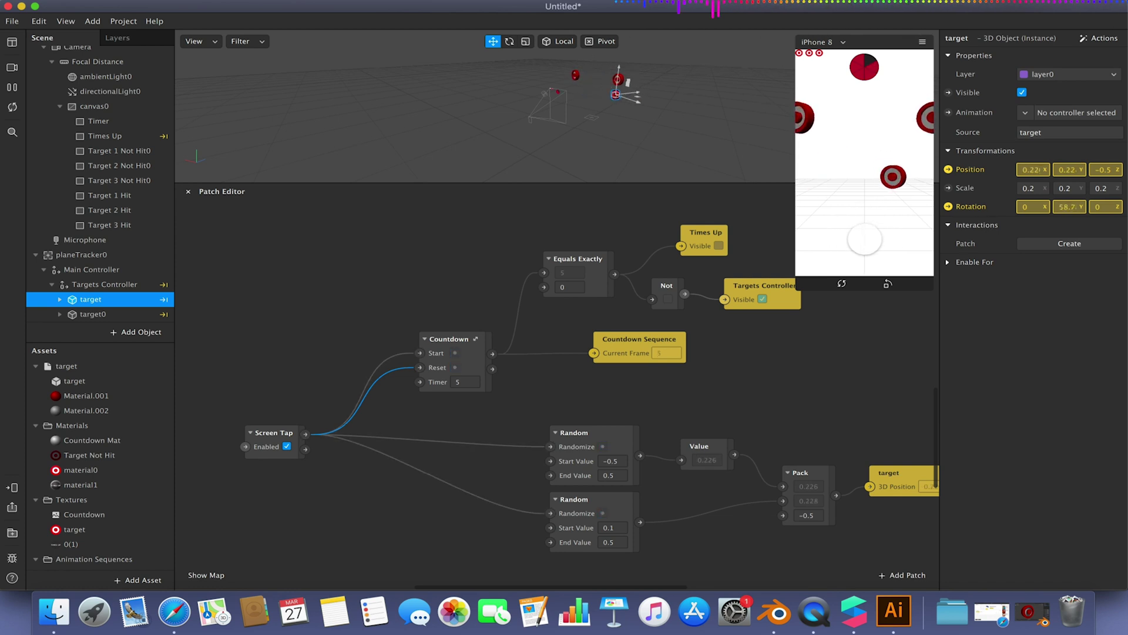
{"action": "left_click", "coordinate": [865, 239]}
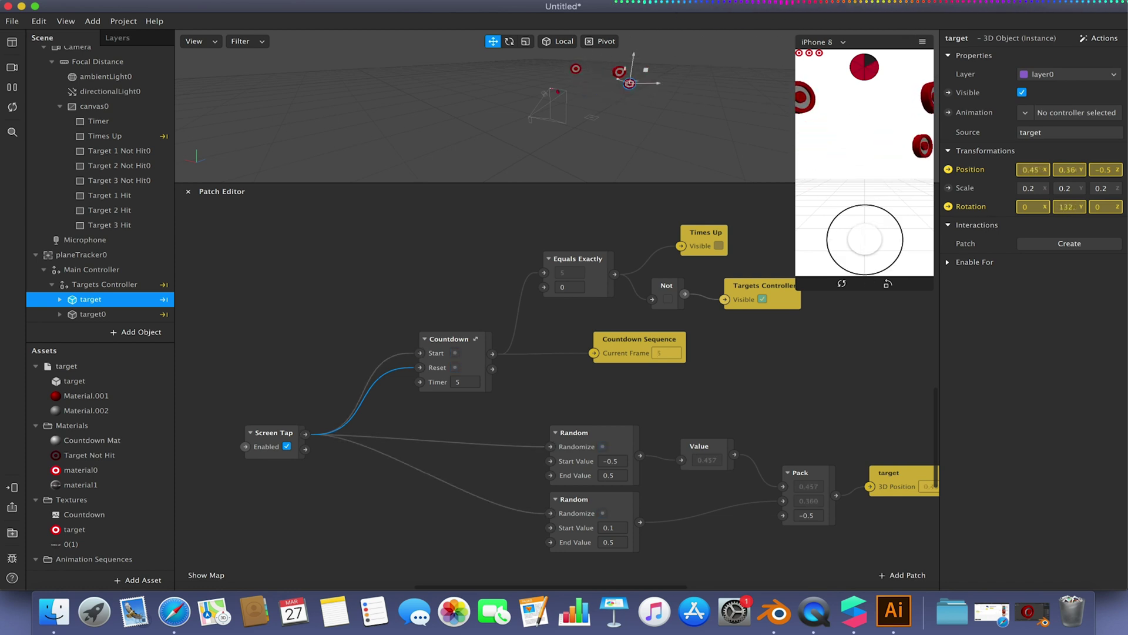
{"action": "left_click", "coordinate": [865, 238]}
{"action": "left_click", "coordinate": [865, 238]}
{"action": "left_click", "coordinate": [865, 239]}
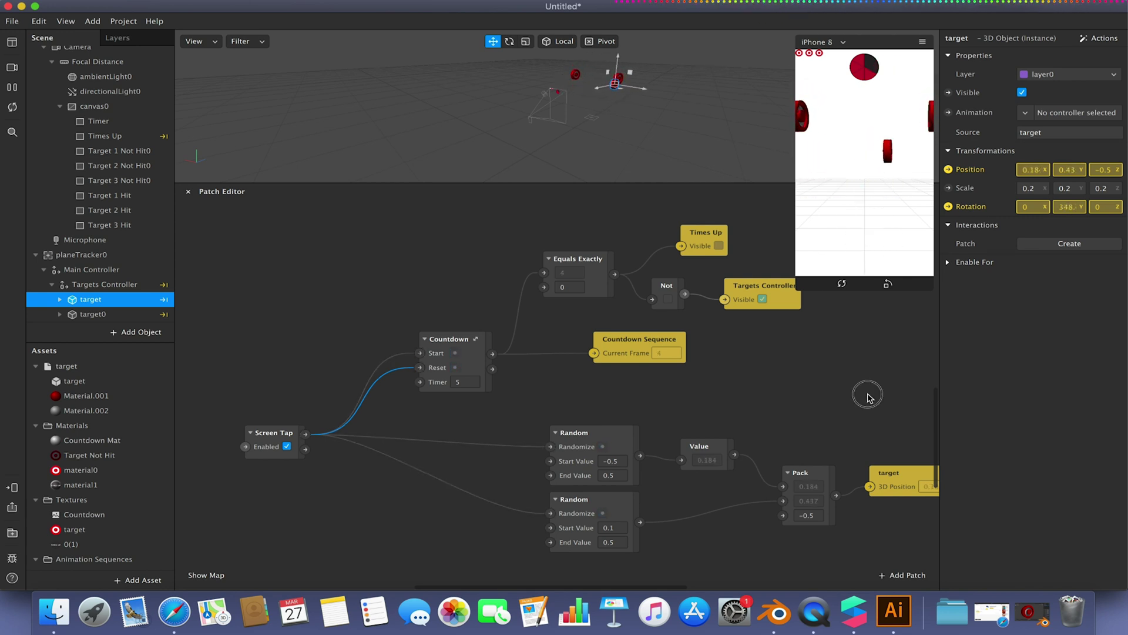
{"action": "left_click_drag", "start_coordinate": [811, 418], "coordinate": [686, 240]}
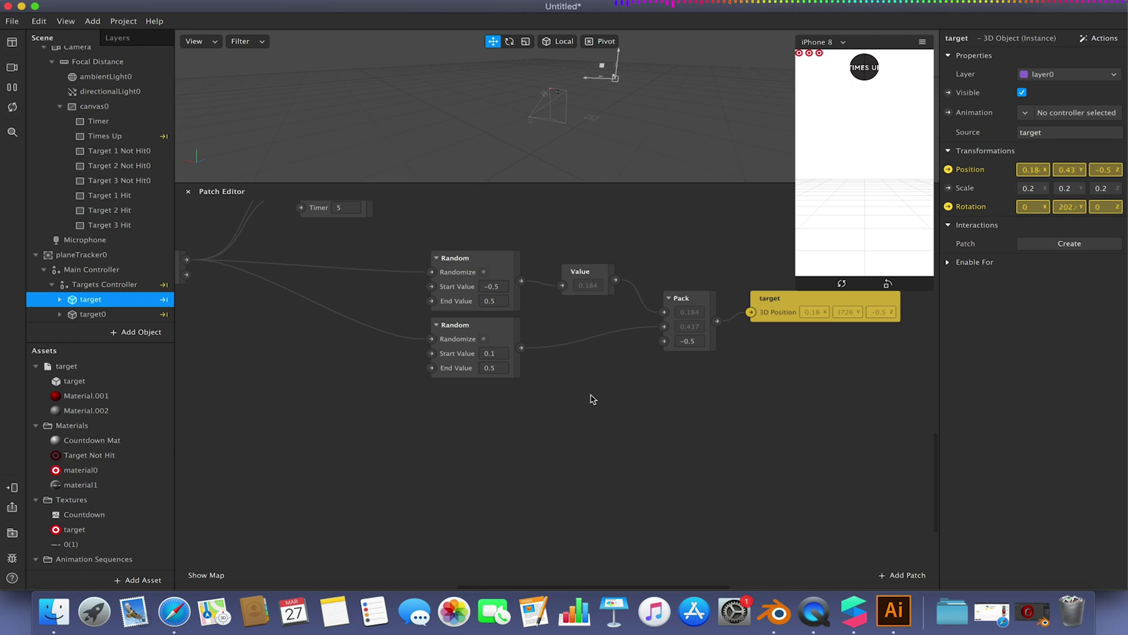
- Add a Random patch wired from Screen Tap and duplicate it
{"action": "left_click_drag", "start_coordinate": [185, 259], "coordinate": [421, 442]}
{"action": "type", "text": "r"}
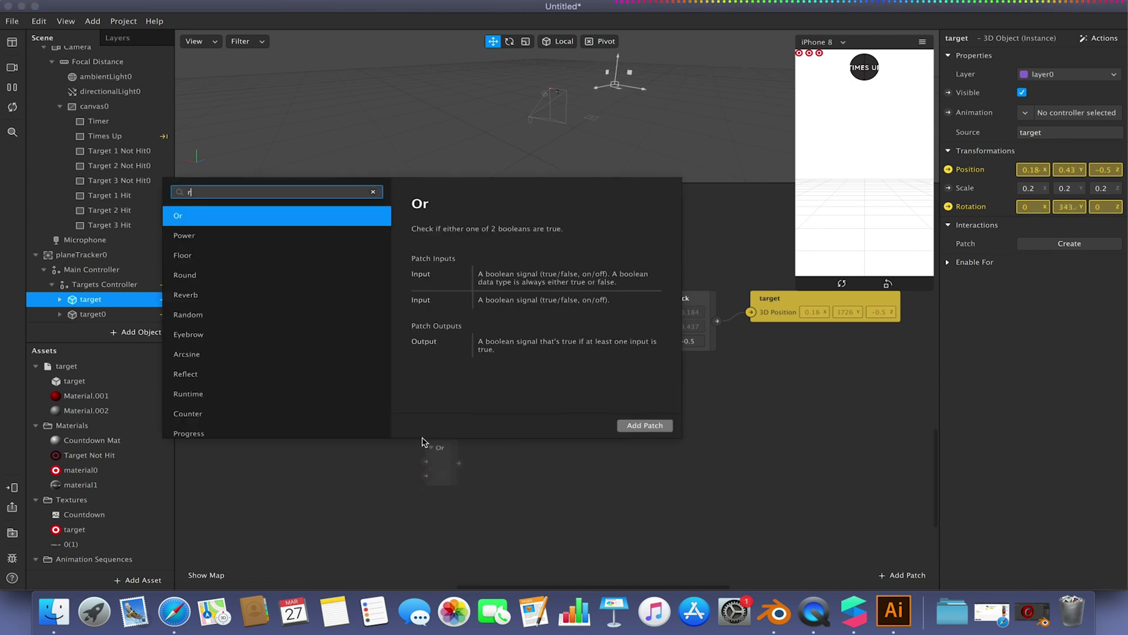
{"action": "type", "text": "andom"}
{"action": "key", "text": "Return"}
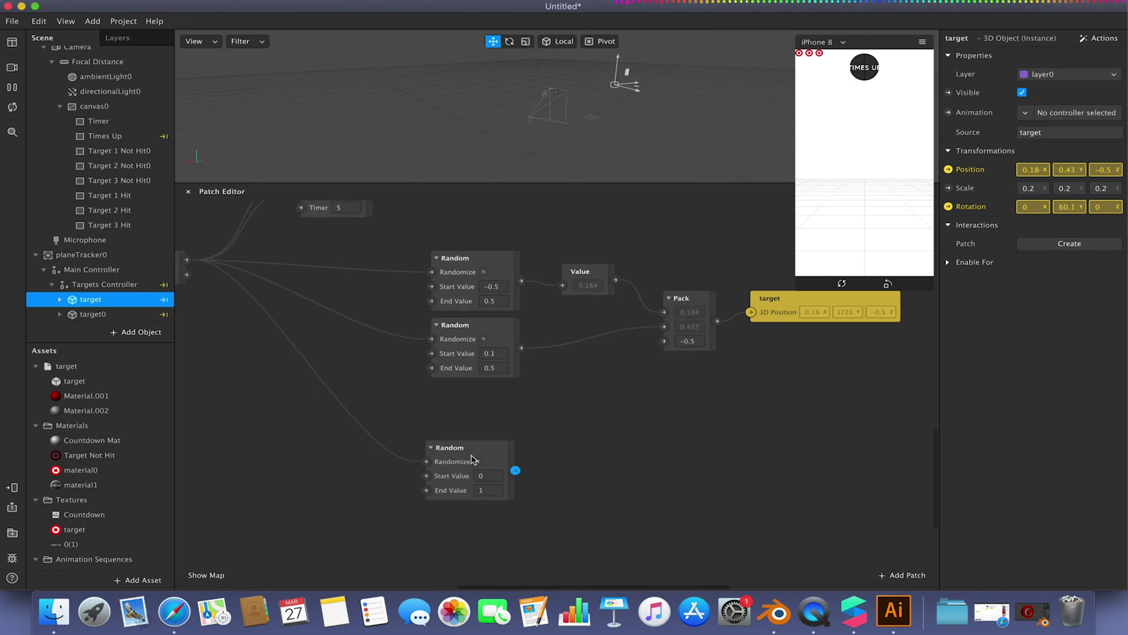
{"action": "left_click_drag", "start_coordinate": [470, 455], "coordinate": [455, 515]}
{"action": "key", "text": "super+d"}
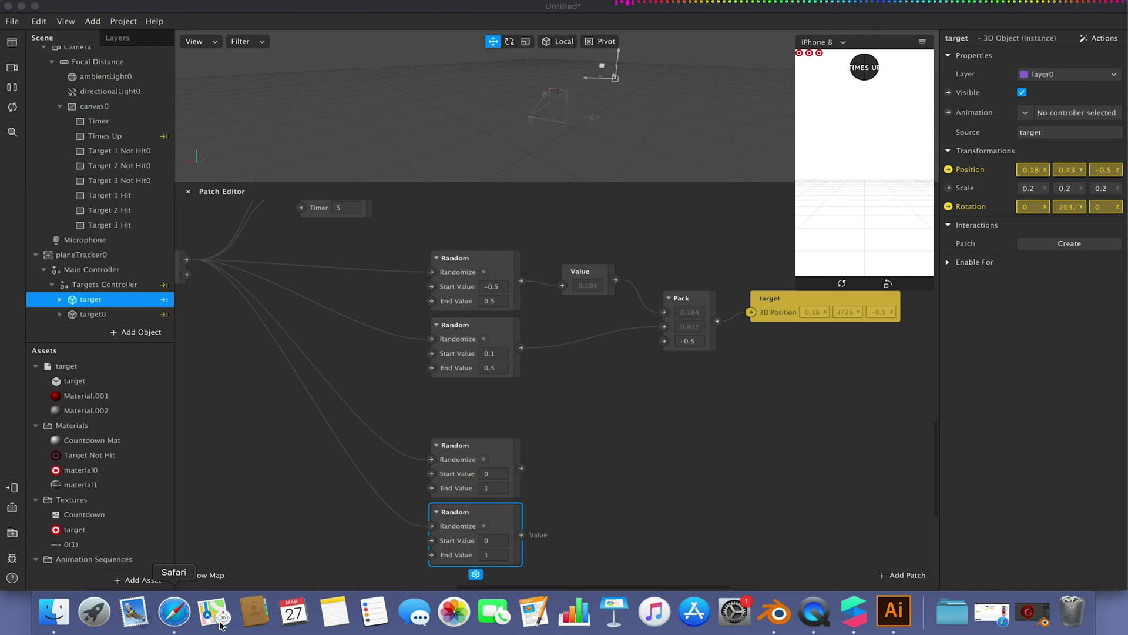
- Add a Vector 3 Pack patch next to the two new Random patches
{"action": "left_click", "coordinate": [653, 511]}
{"action": "double_click", "coordinate": [652, 510]}
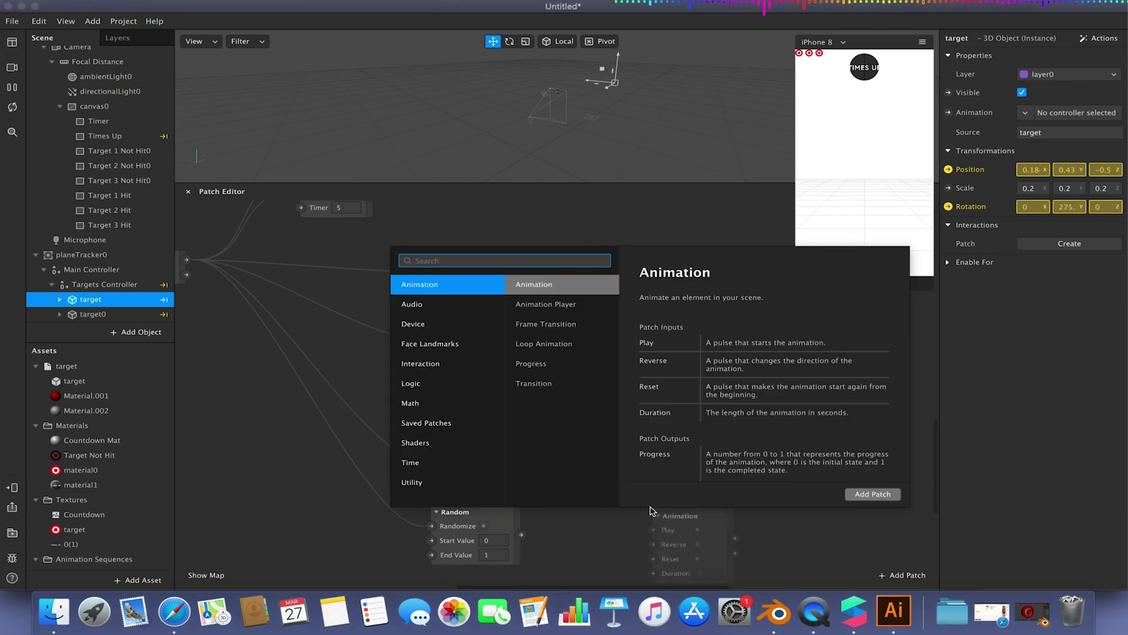
{"action": "type", "text": "pack"}
{"action": "key", "text": "Return"}
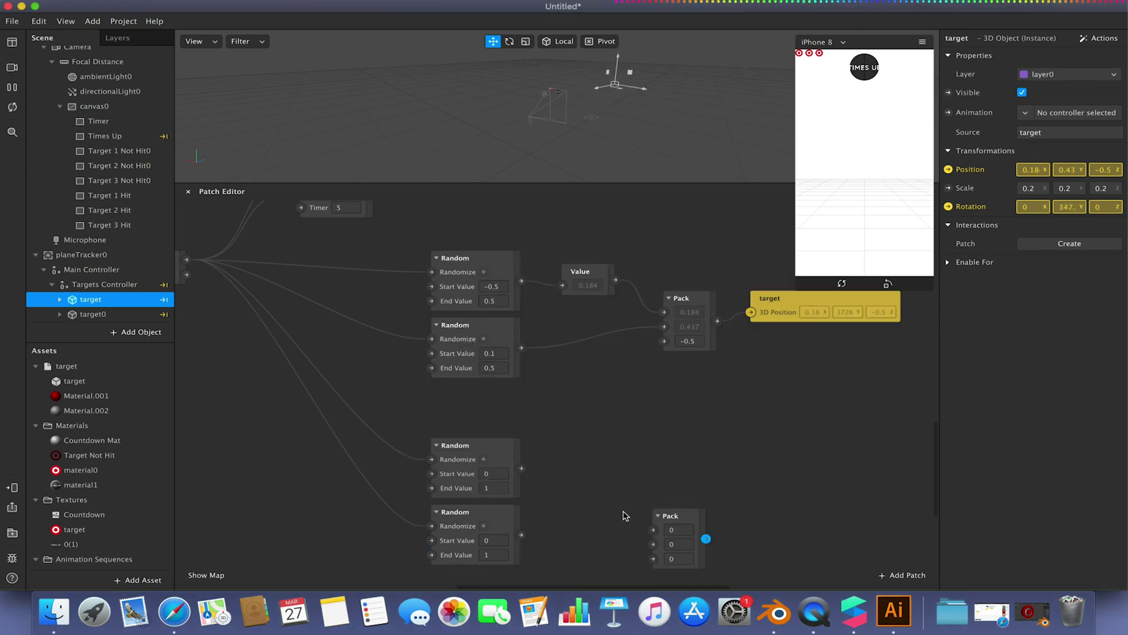
{"action": "left_click_drag", "start_coordinate": [667, 509], "coordinate": [668, 477]}
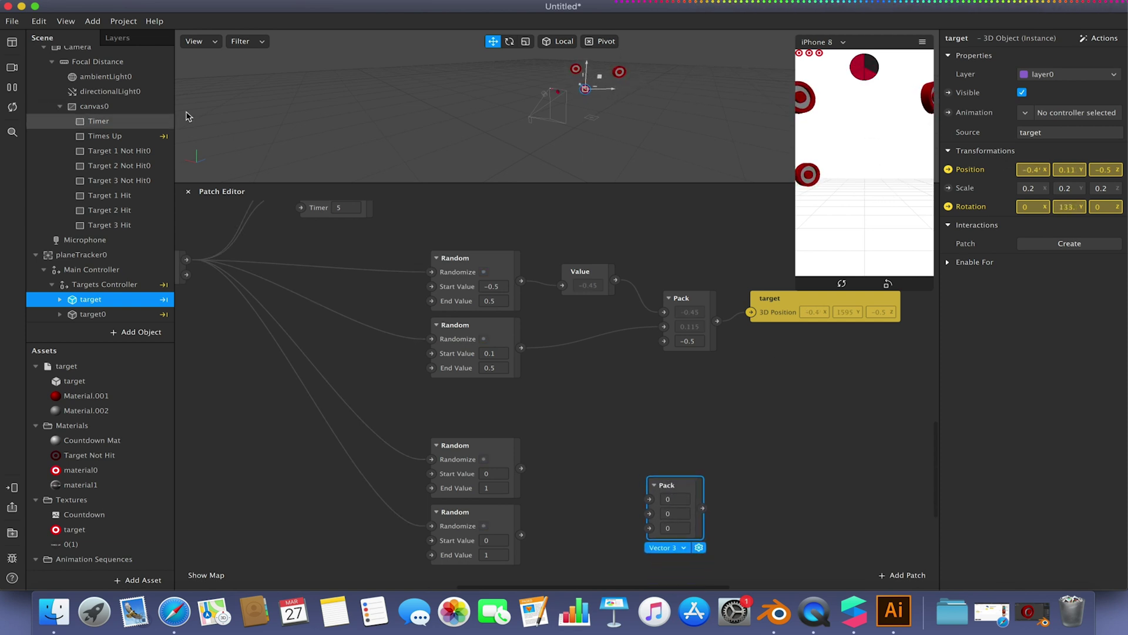
- Pause the simulator preview with Cmd+P
{"action": "key", "text": "super+p"}
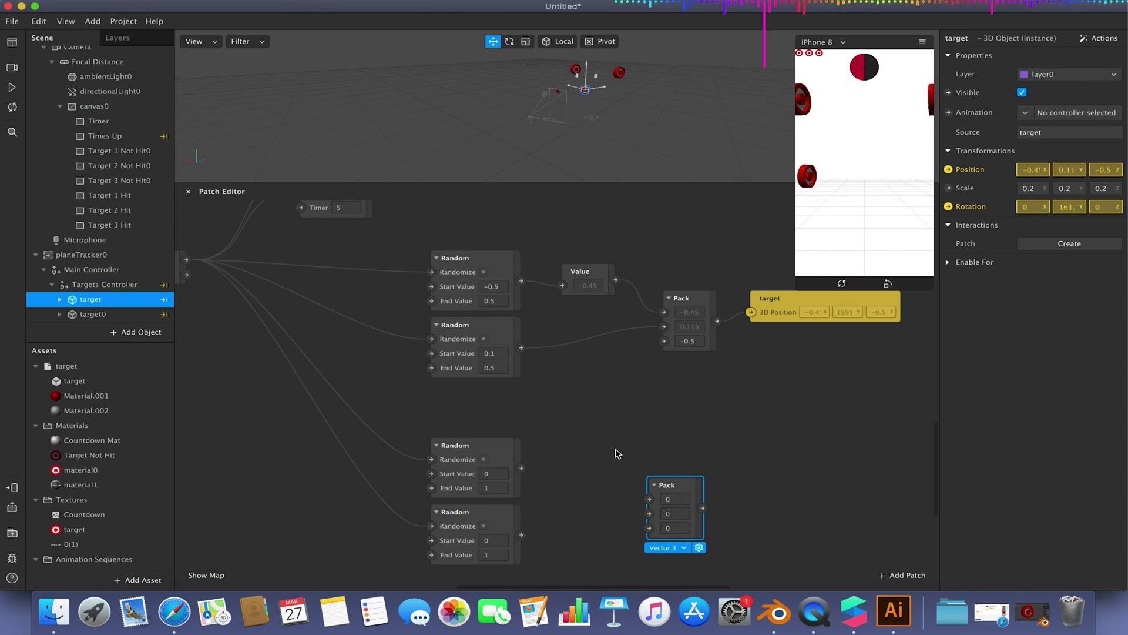
- Set both lower Random patches to Start 0 and End 0.5
{"action": "left_click", "coordinate": [501, 474]}
{"action": "left_click", "coordinate": [496, 487]}
{"action": "type", "text": "0"}
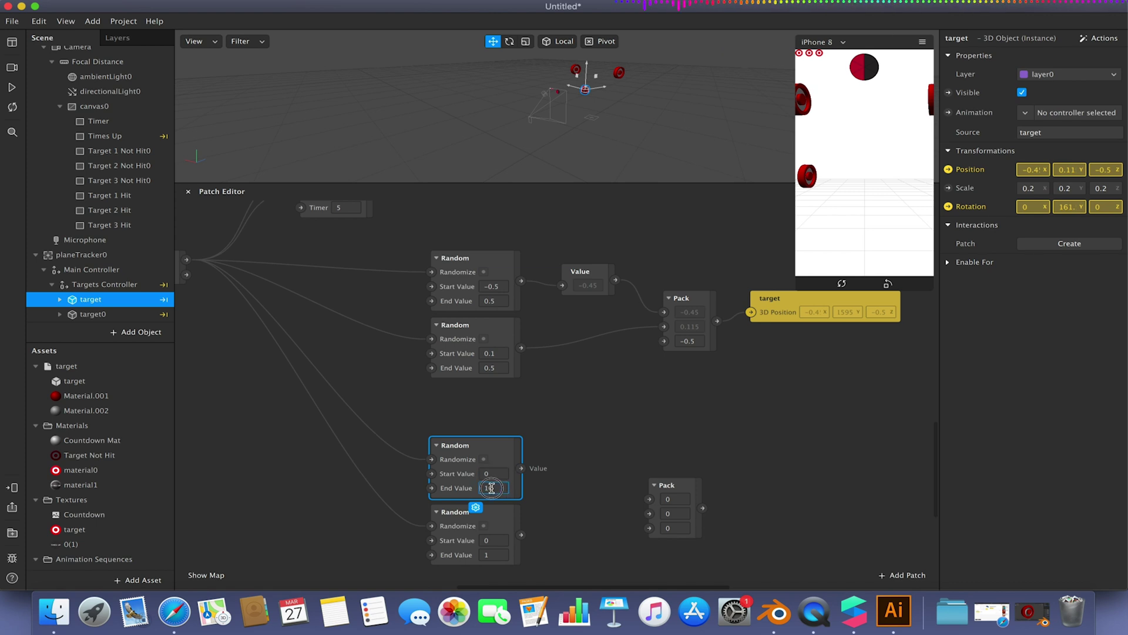
{"action": "type", "text": "0"}
{"action": "left_click", "coordinate": [497, 540]}
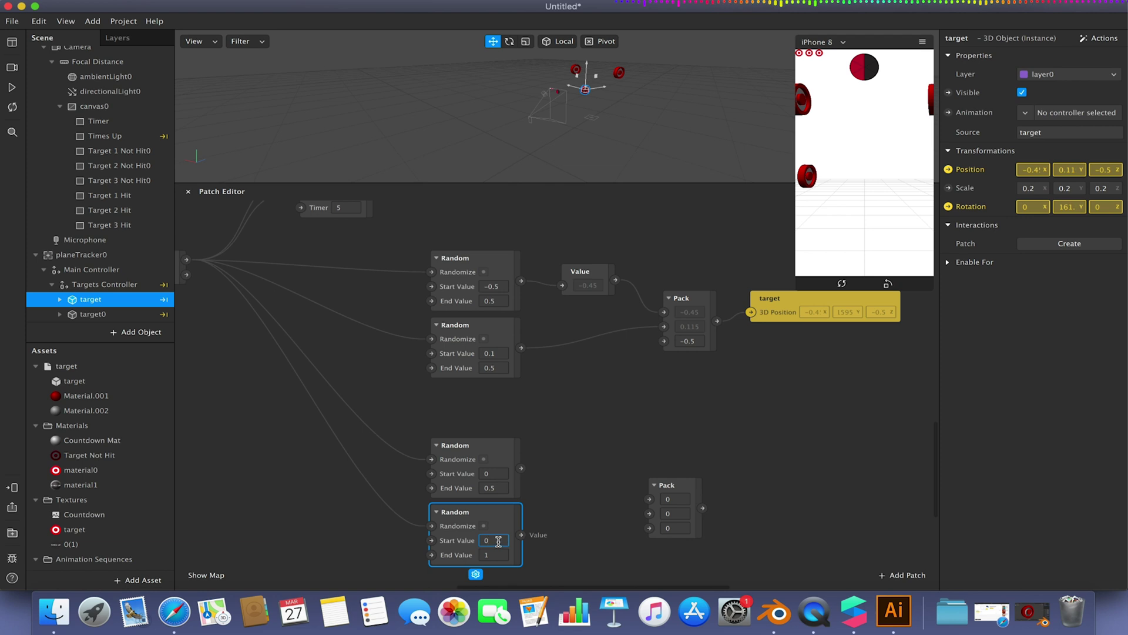
{"action": "left_click", "coordinate": [505, 556]}
{"action": "left_click", "coordinate": [547, 515]}
- Feed the two lower Randoms into the new Pack's Y and Z inputs and set its X to 0.5
{"action": "left_click_drag", "start_coordinate": [520, 467], "coordinate": [649, 513]}
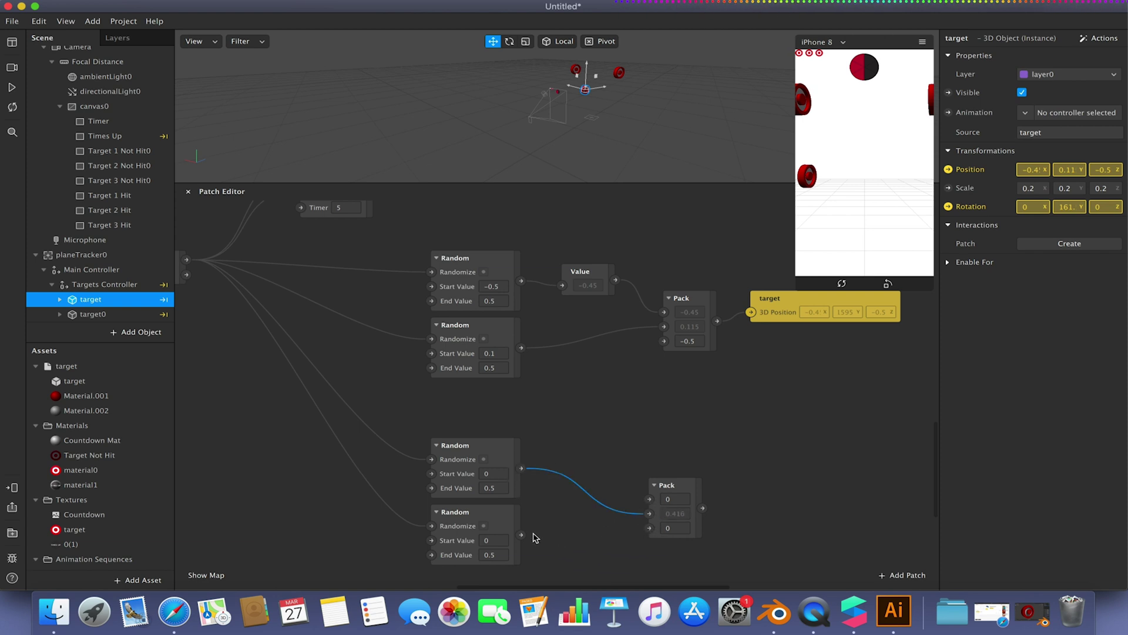
{"action": "left_click_drag", "start_coordinate": [520, 534], "coordinate": [650, 527]}
{"action": "left_click", "coordinate": [674, 499]}
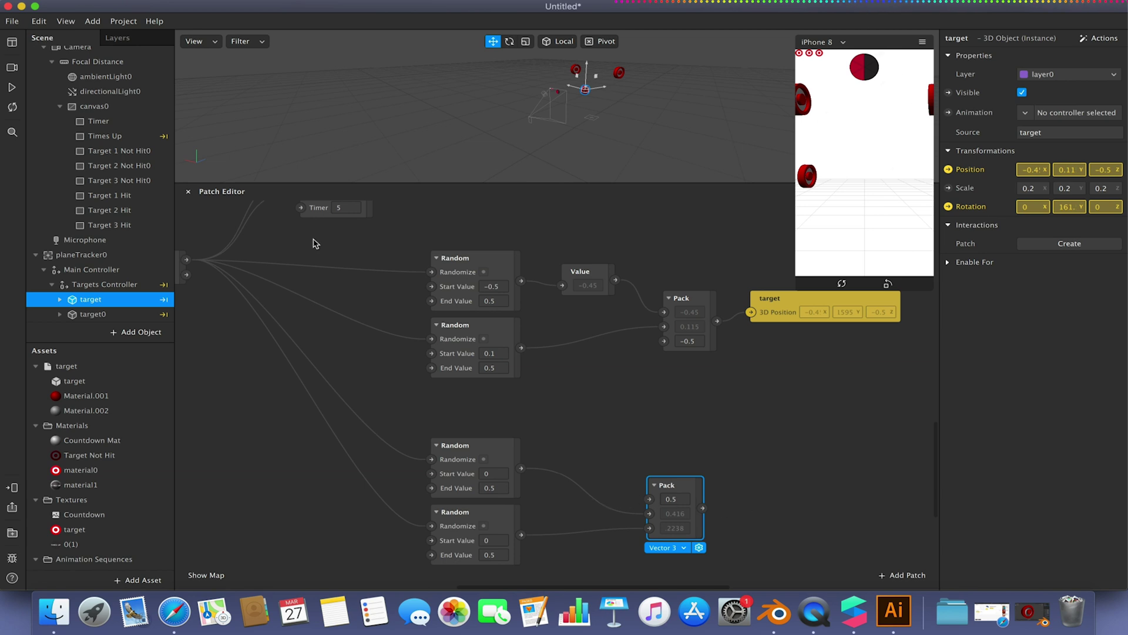
{"action": "left_click", "coordinate": [84, 316]}
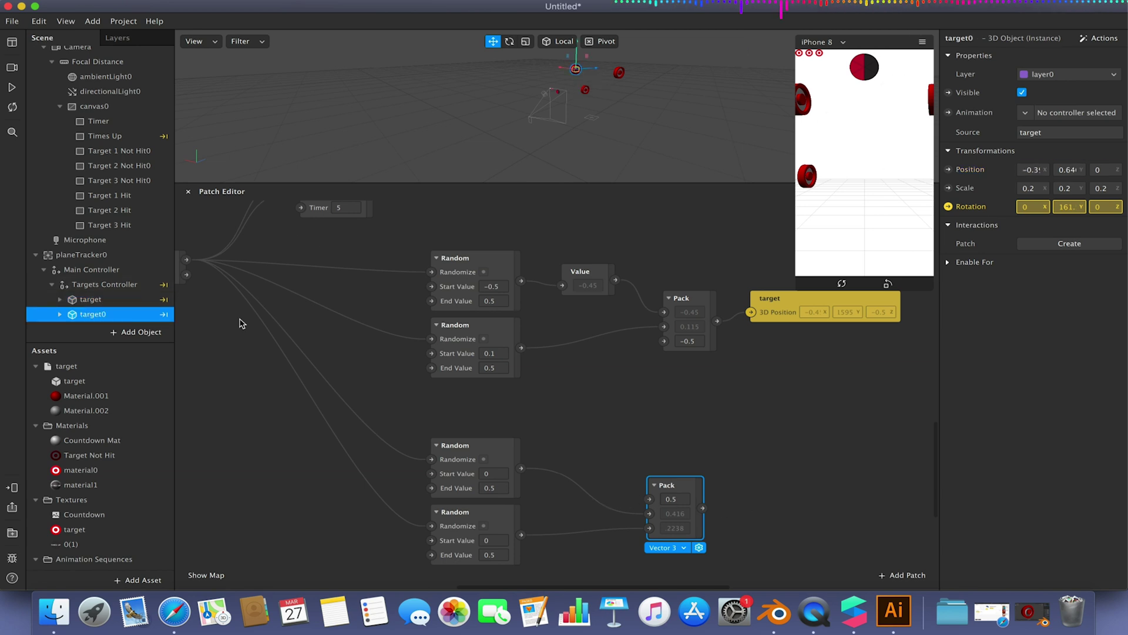
- Create target0's 3D Position patch and connect the new Pack's output to it
{"action": "left_click", "coordinate": [954, 170]}
{"action": "left_click_drag", "start_coordinate": [599, 413], "coordinate": [789, 479]}
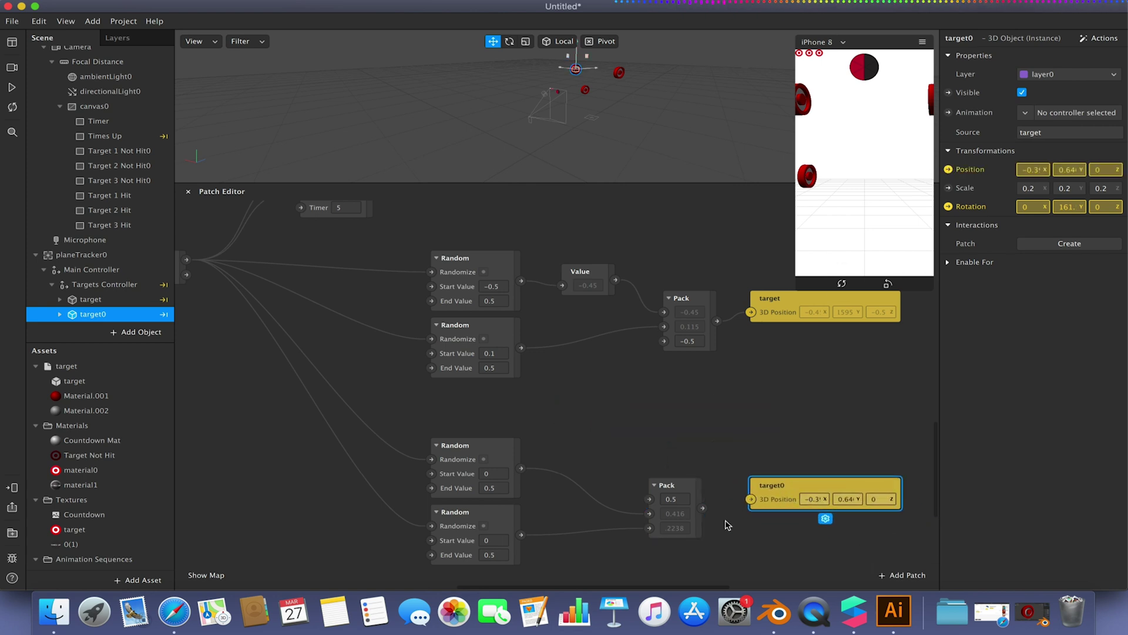
{"action": "left_click_drag", "start_coordinate": [702, 507], "coordinate": [751, 500]}
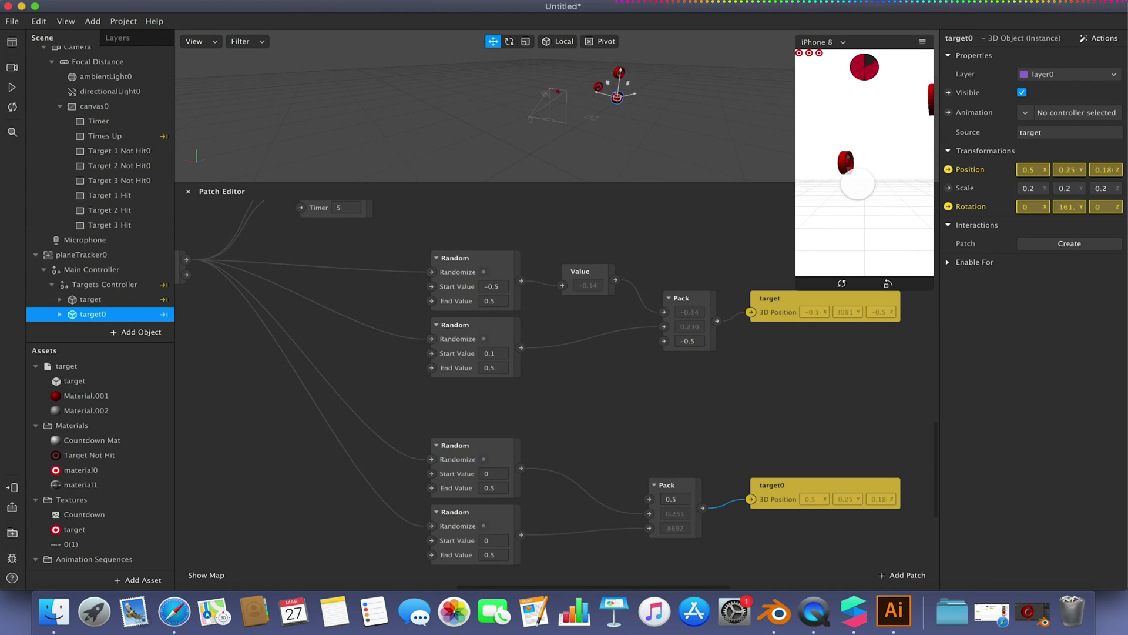
- Tap the simulator repeatedly, with the preview temporarily enlarged, to check target0 re-randomizes
{"action": "left_click", "coordinate": [858, 185]}
{"action": "left_click", "coordinate": [857, 186]}
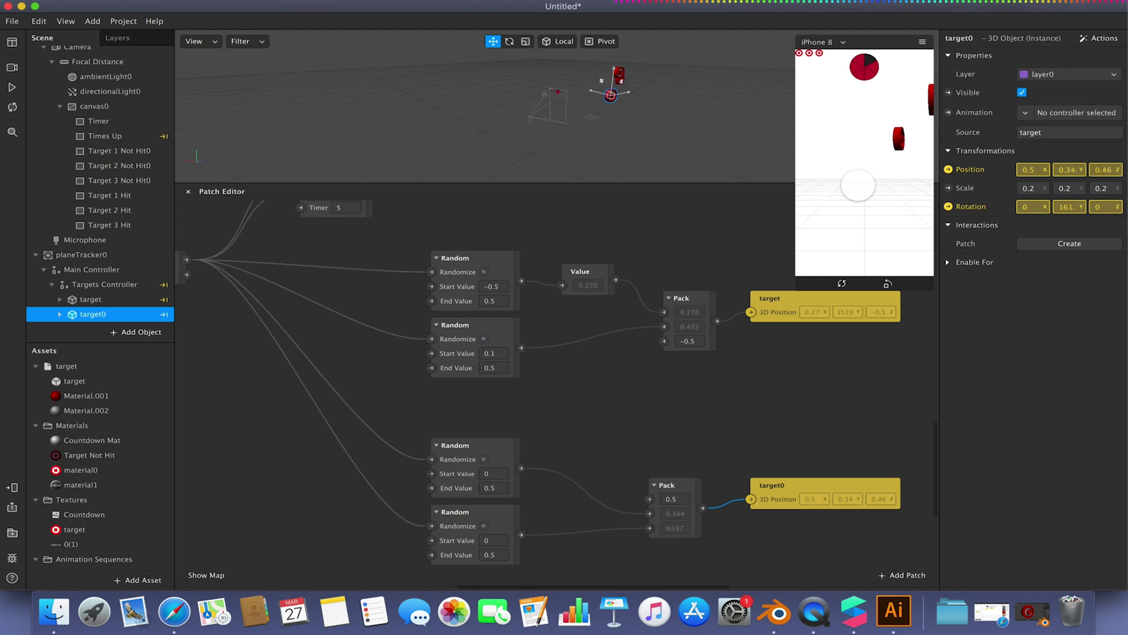
{"action": "left_click", "coordinate": [858, 185]}
{"action": "left_click", "coordinate": [858, 185]}
{"action": "left_click", "coordinate": [858, 185]}
{"action": "left_click", "coordinate": [857, 185]}
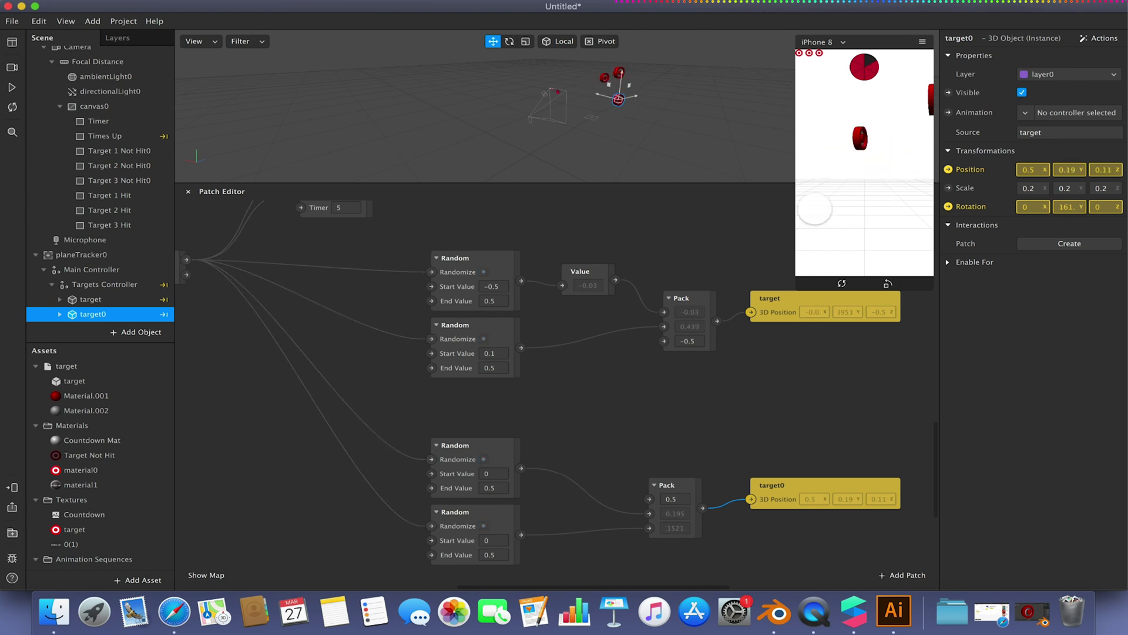
{"action": "left_click_drag", "start_coordinate": [797, 283], "coordinate": [743, 372]}
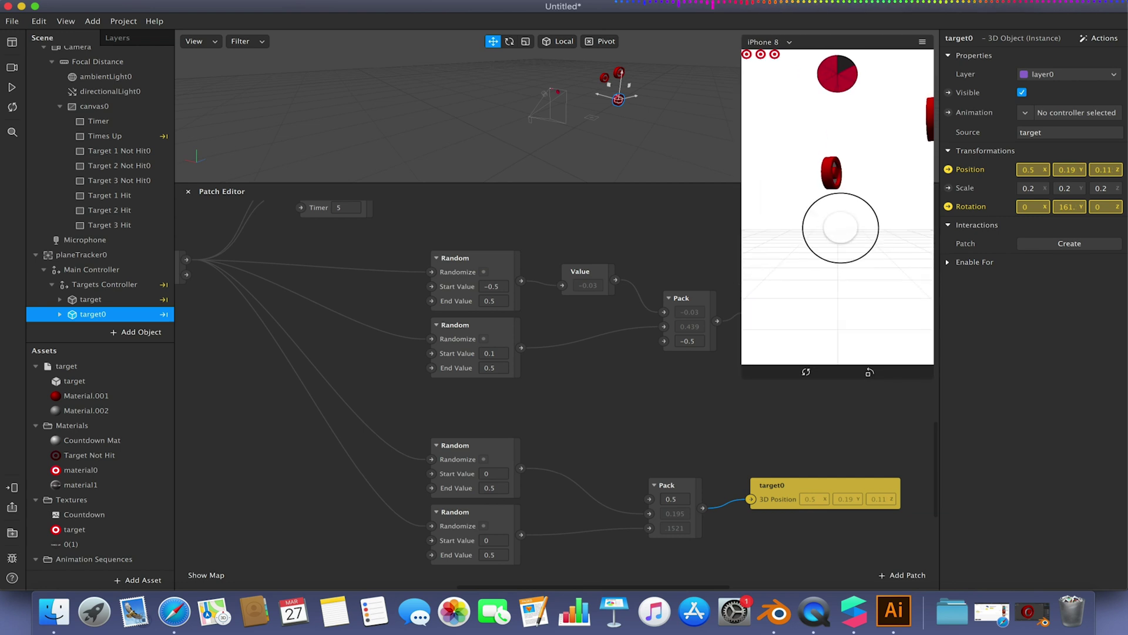
{"action": "left_click", "coordinate": [840, 227]}
{"action": "left_click", "coordinate": [841, 228]}
{"action": "left_click", "coordinate": [840, 228]}
{"action": "left_click", "coordinate": [840, 227]}
{"action": "left_click", "coordinate": [840, 227]}
{"action": "left_click", "coordinate": [840, 227]}
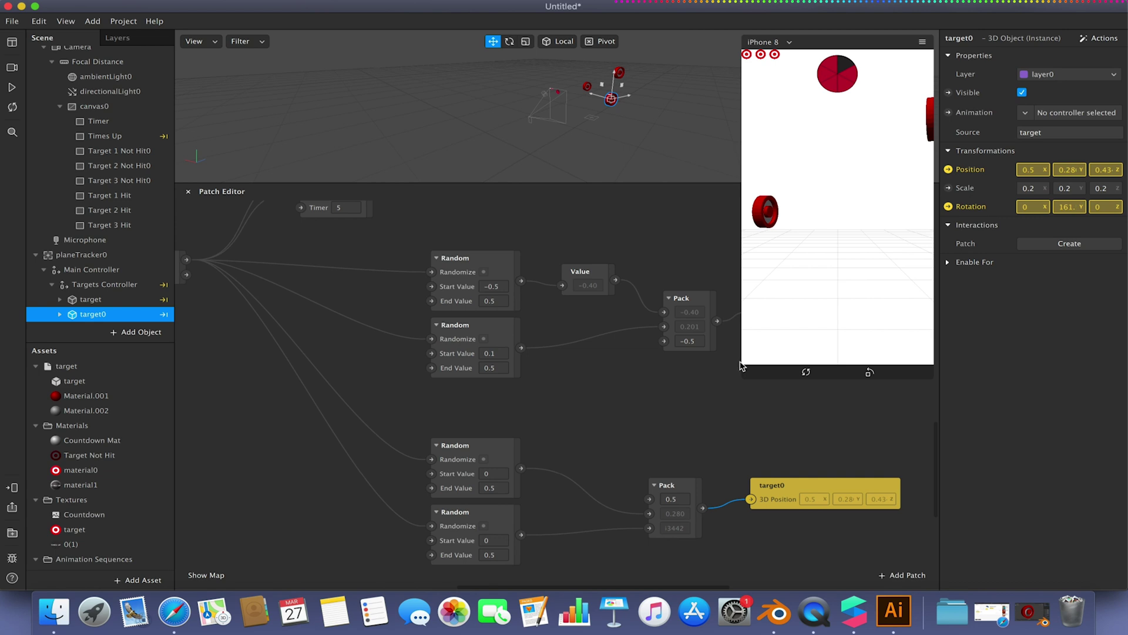
{"action": "left_click_drag", "start_coordinate": [745, 375], "coordinate": [818, 241]}
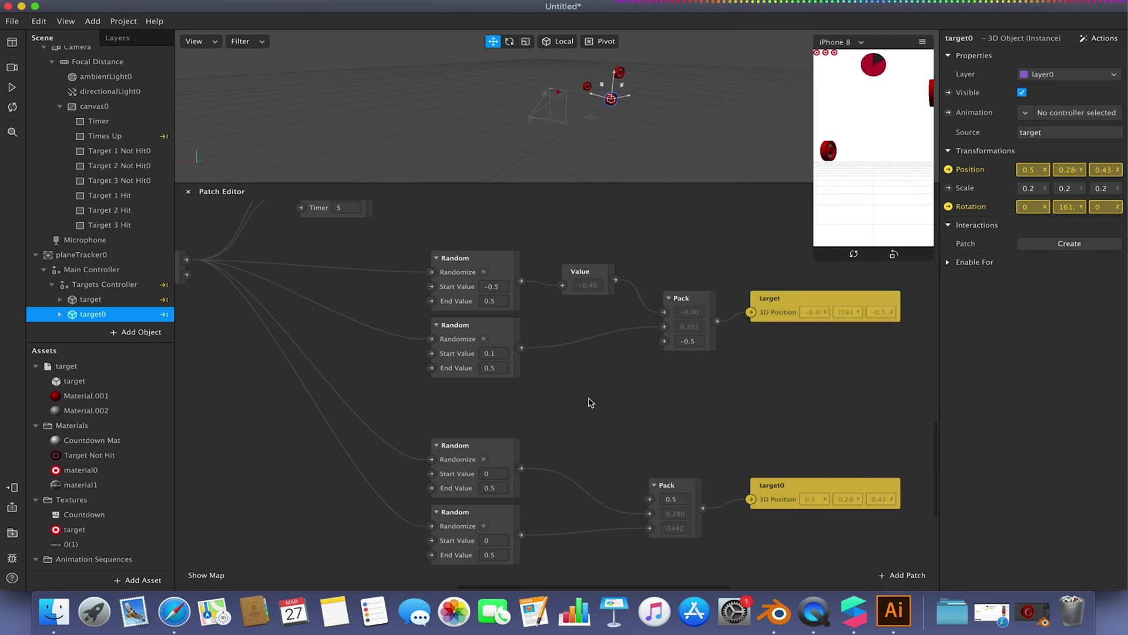
{"action": "scroll", "coordinate": [768, 428], "scroll_direction": "down", "scroll_amount": 3}
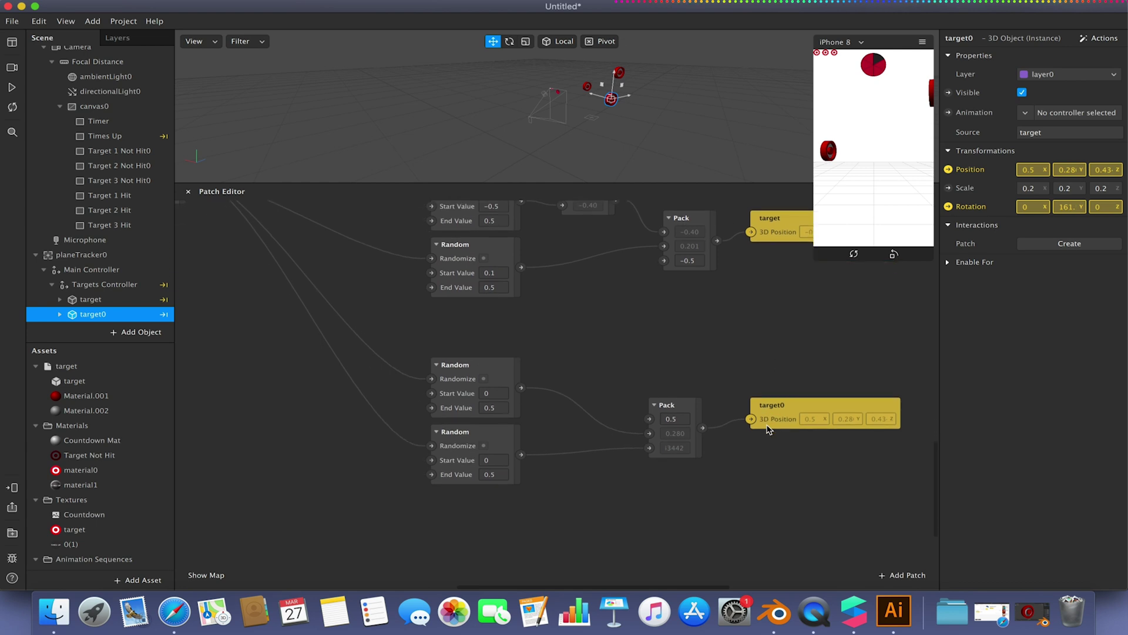
{"action": "scroll", "coordinate": [768, 428], "scroll_direction": "down", "scroll_amount": 3}
- Duplicate the pair of Random patches and place the copies below the originals
{"action": "left_click", "coordinate": [454, 283]}
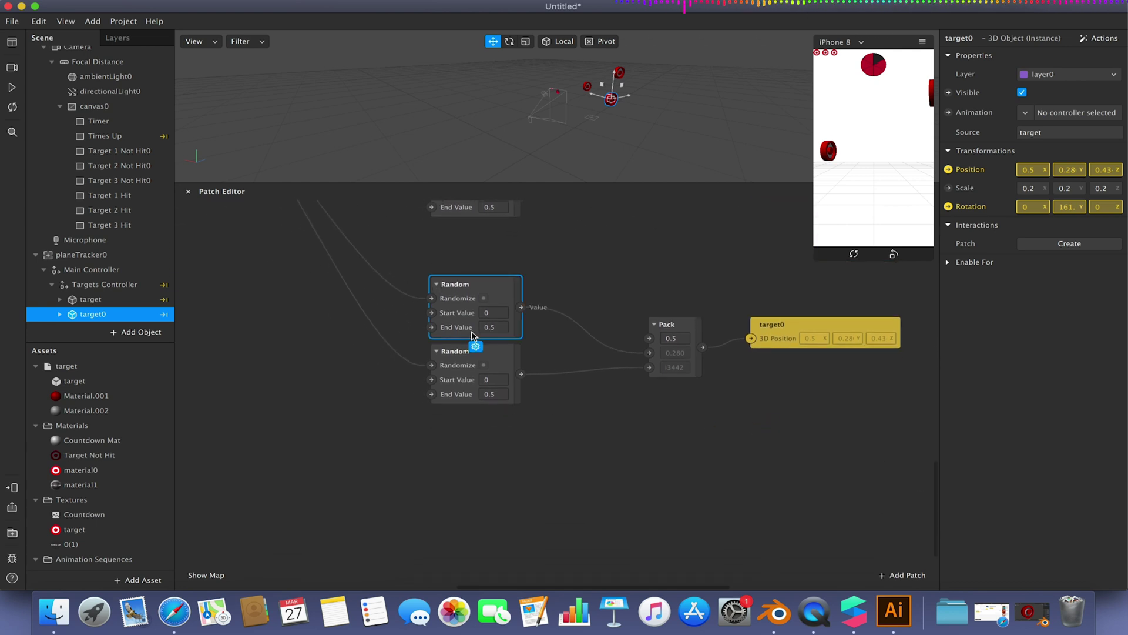
{"action": "left_click", "coordinate": [457, 353], "text": "shift"}
{"action": "key", "text": "super+d"}
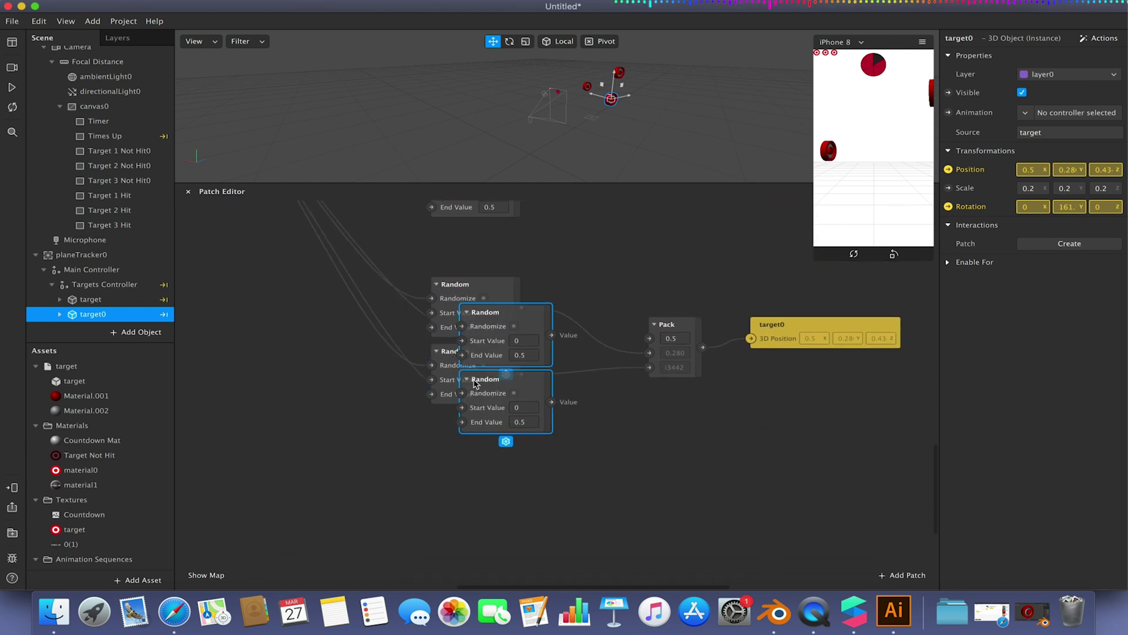
{"action": "right_click", "coordinate": [395, 559]}
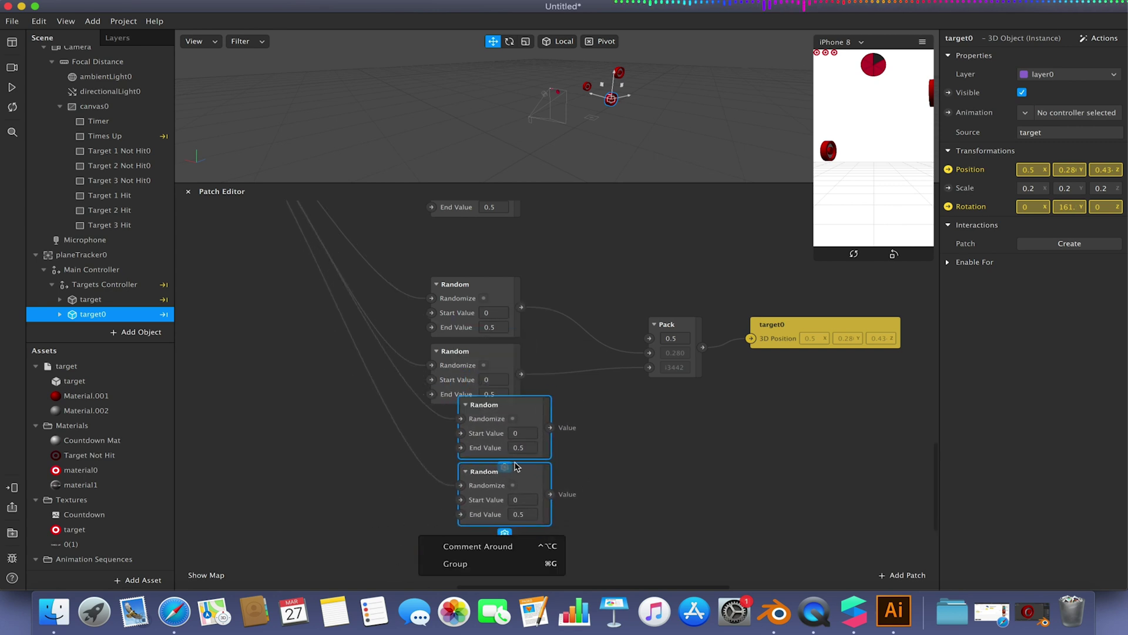
{"action": "left_click_drag", "start_coordinate": [526, 423], "coordinate": [496, 450]}
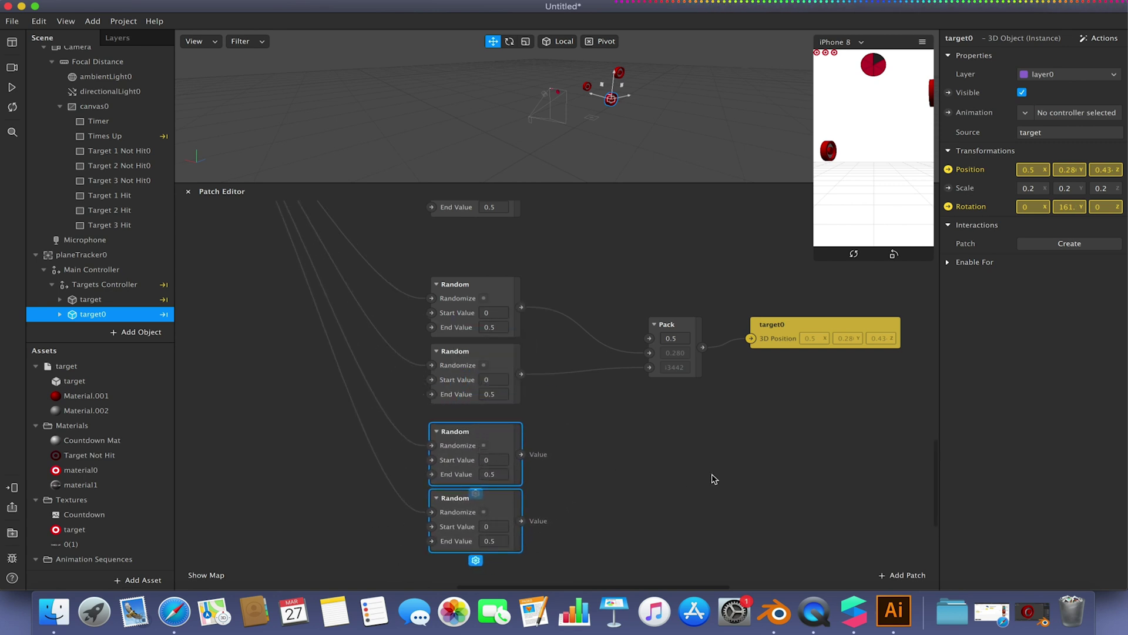
{"action": "left_click", "coordinate": [736, 488]}
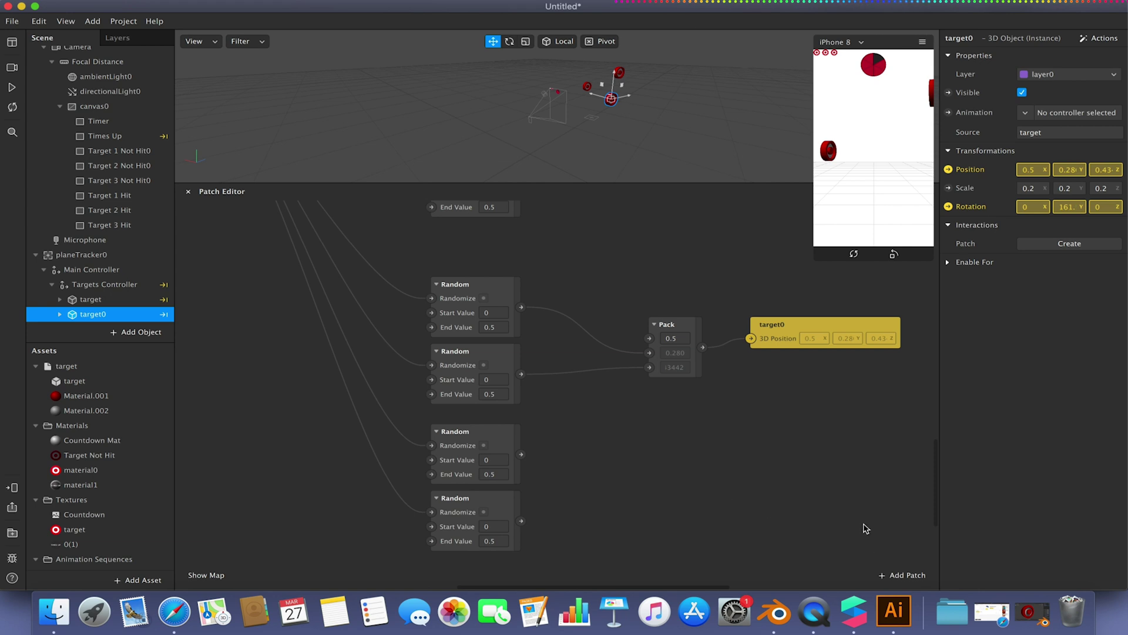
- Add another Vector 3 Pack patch to the graph
{"action": "right_click", "coordinate": [666, 491]}
{"action": "type", "text": "pack"}
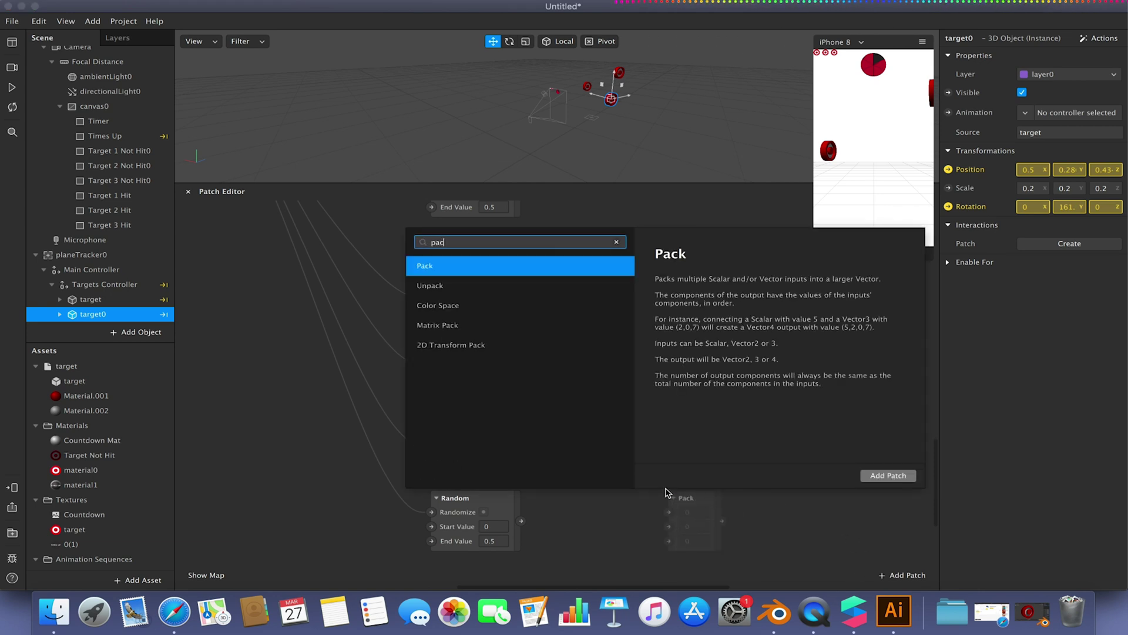
{"action": "key", "text": "Return"}
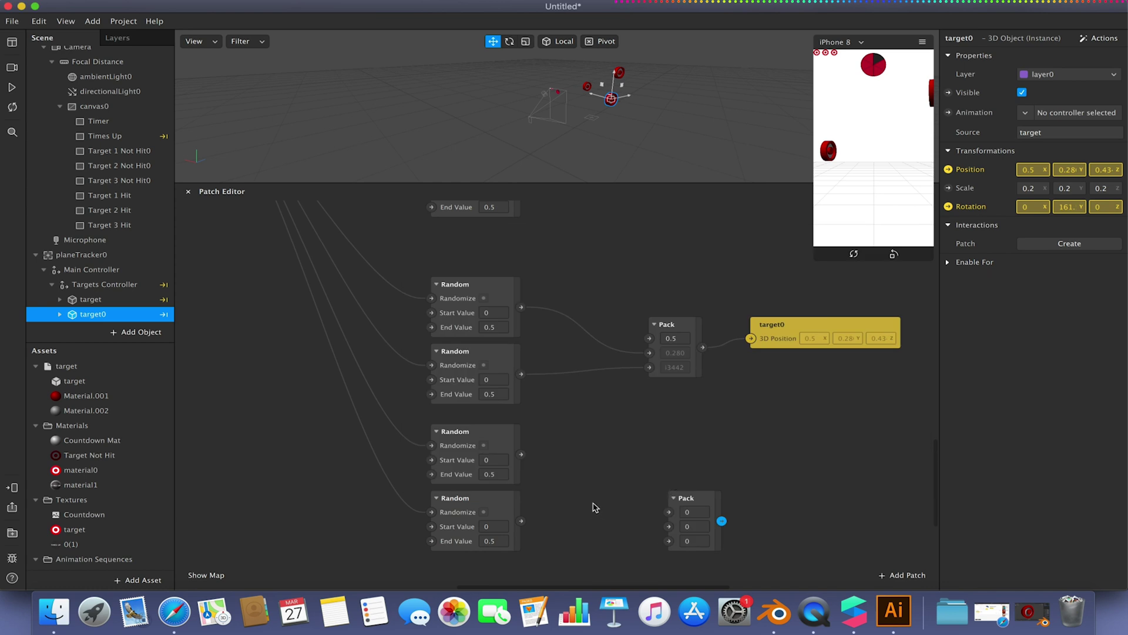
- Edit the copied Random patches' Start values, entering 0.5 for the first copy
{"action": "left_click", "coordinate": [493, 459]}
{"action": "type", "text": "0.5"}
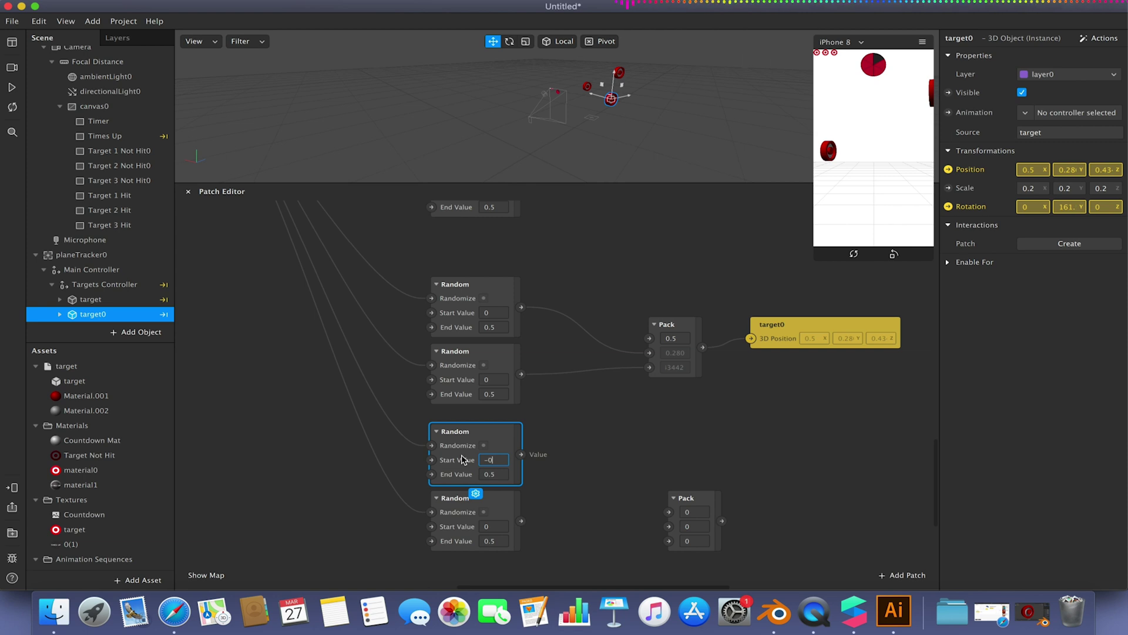
{"action": "key", "text": "Return"}
{"action": "left_click", "coordinate": [493, 526]}
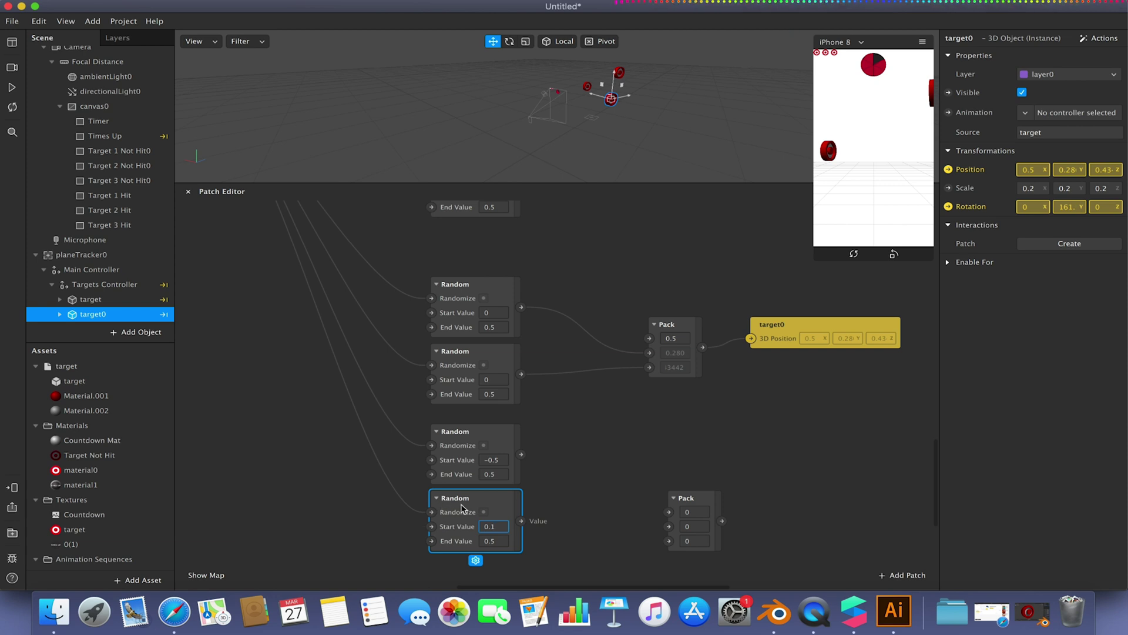
{"action": "left_click", "coordinate": [521, 455]}
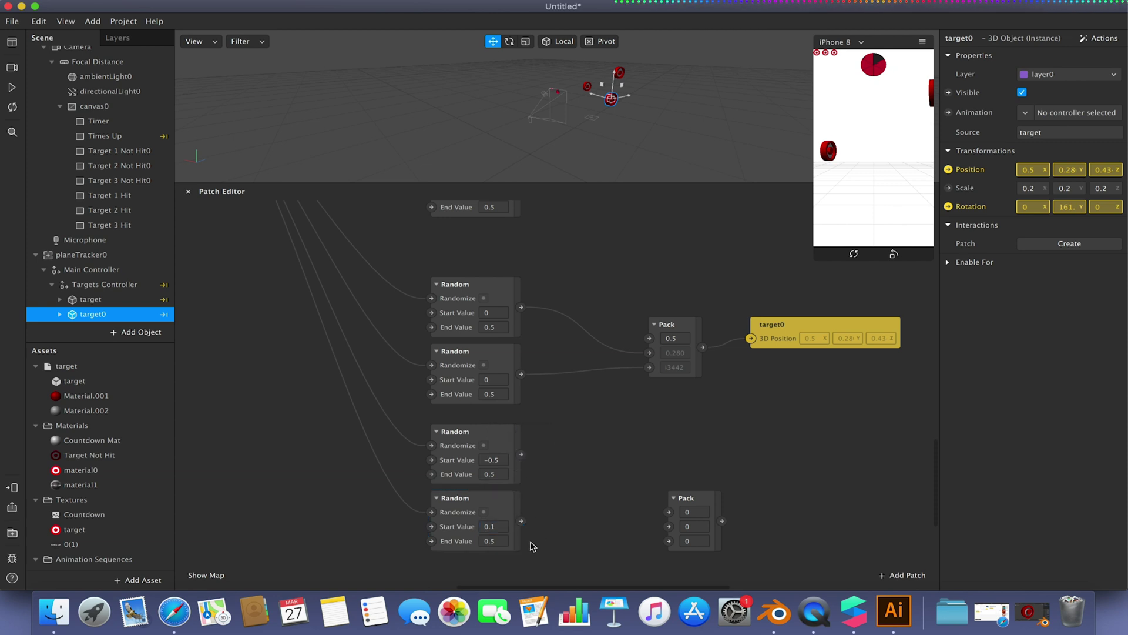
- Marquee-select the two unused Random patches and delete them
{"action": "left_click_drag", "start_coordinate": [540, 548], "coordinate": [474, 453]}
{"action": "key", "text": "BackSpace"}
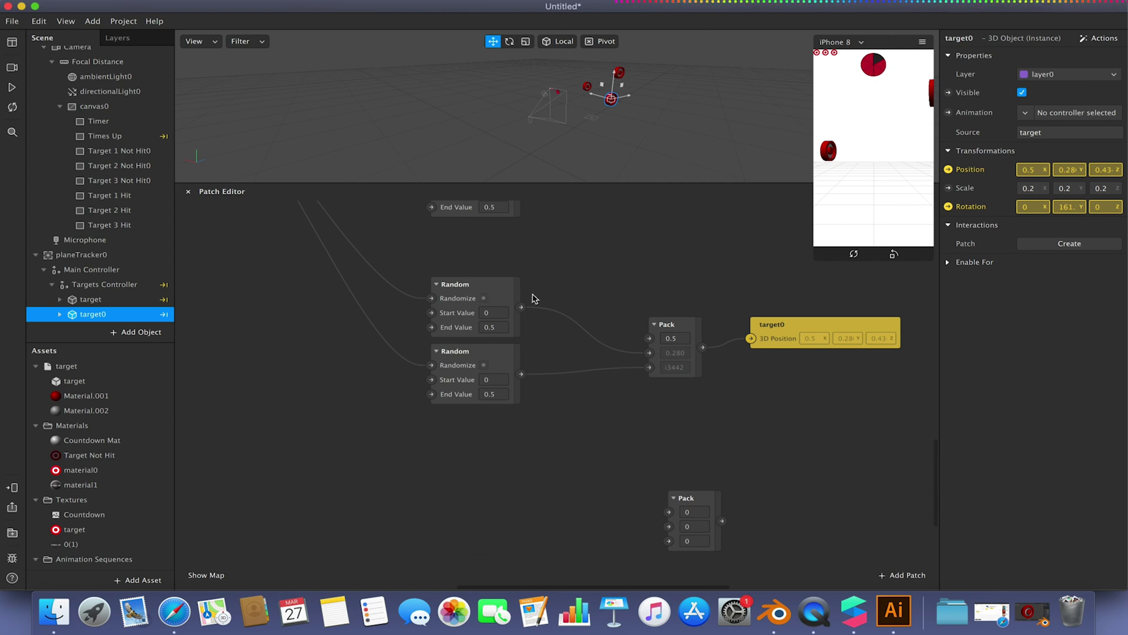
{"action": "left_click", "coordinate": [521, 308]}
- Move the spare Pack up near the Randoms and drag a new wire from a Random output
{"action": "left_click_drag", "start_coordinate": [695, 504], "coordinate": [688, 423]}
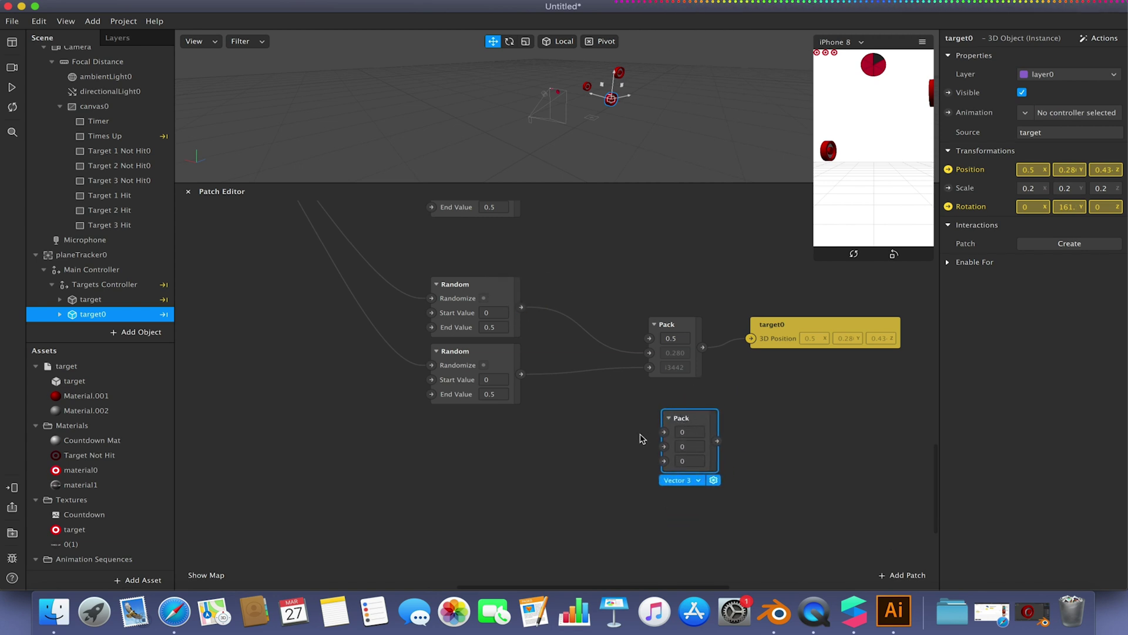
{"action": "left_click", "coordinate": [610, 442]}
{"action": "left_click_drag", "start_coordinate": [521, 308], "coordinate": [567, 439]}
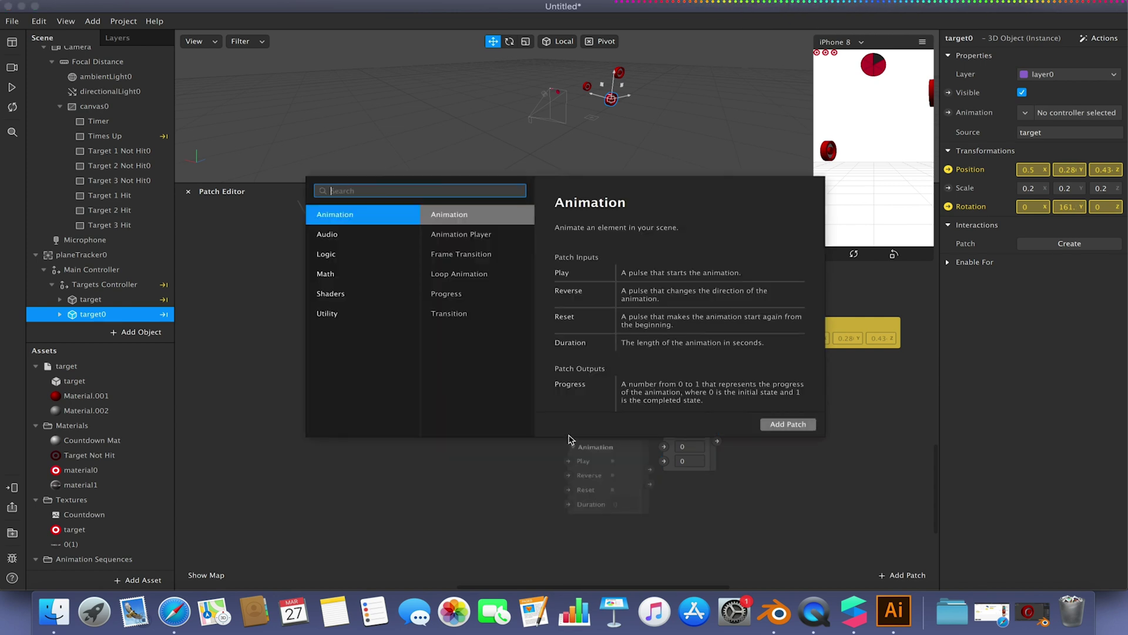
- Add an Add patch wired to the Random output, with 0.01 as its second input
{"action": "type", "text": "add"}
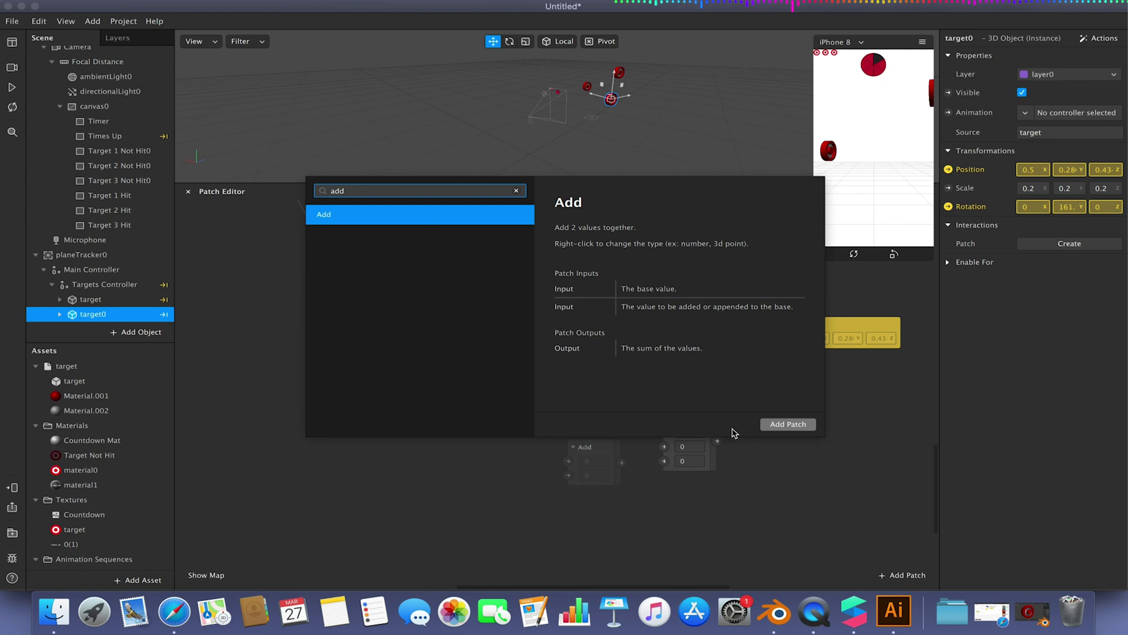
{"action": "left_click", "coordinate": [782, 424]}
{"action": "left_click", "coordinate": [601, 472]}
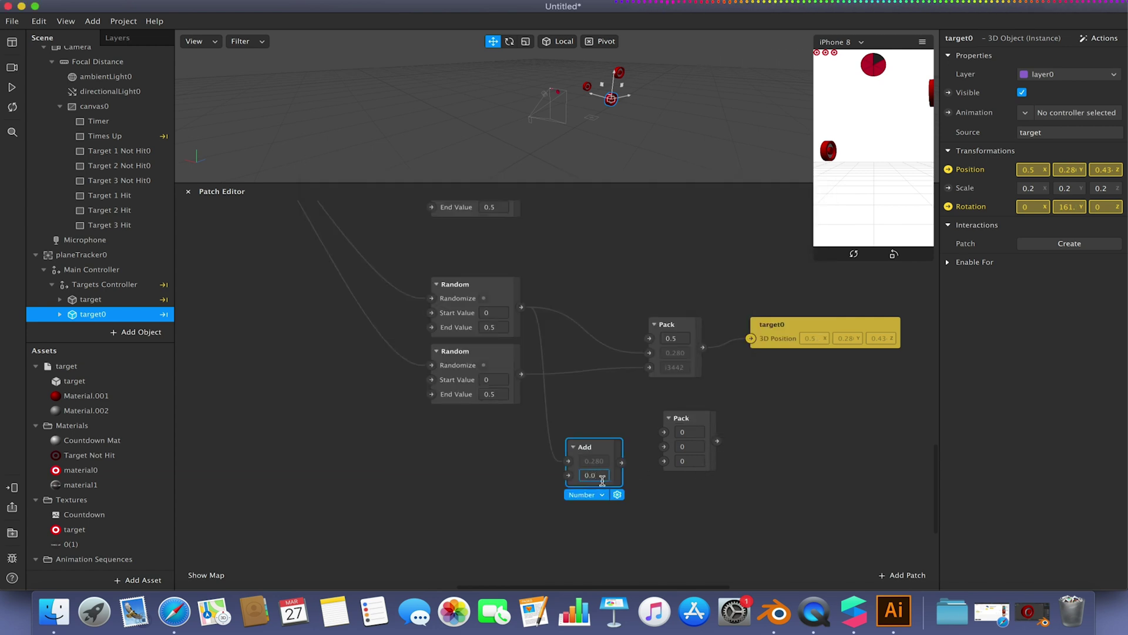
{"action": "type", "text": "0.01"}
{"action": "key", "text": "Return"}
{"action": "left_click", "coordinate": [590, 520]}
- Add a Subtract patch subtracting 0.01 and feed the lower Random output into it
{"action": "double_click", "coordinate": [583, 520]}
{"action": "type", "text": "subtra"}
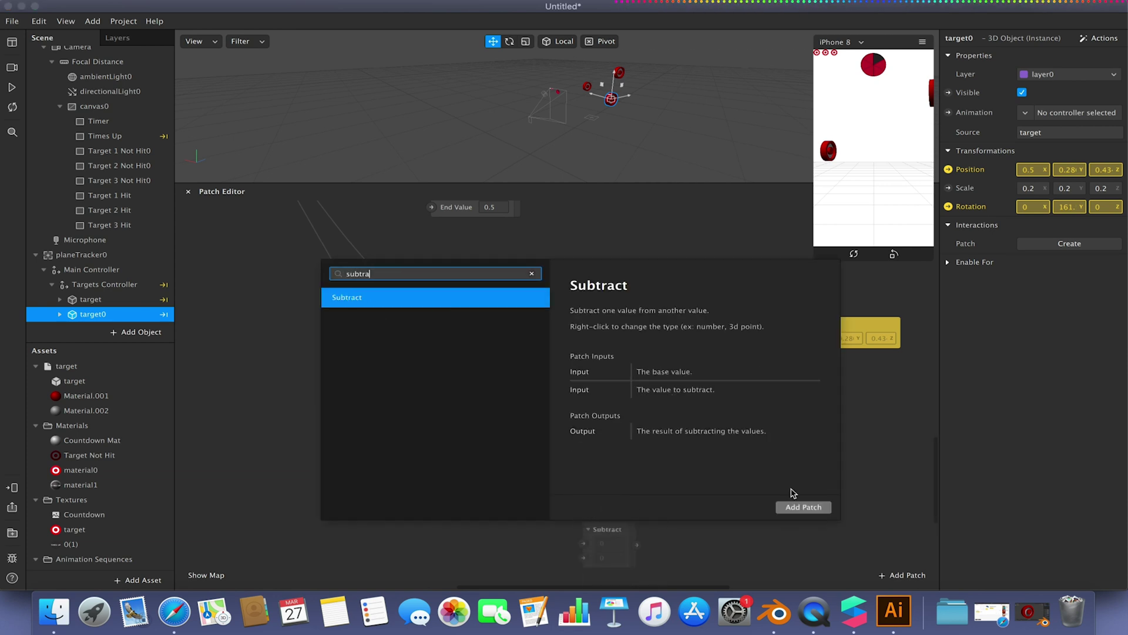
{"action": "left_click", "coordinate": [802, 506]}
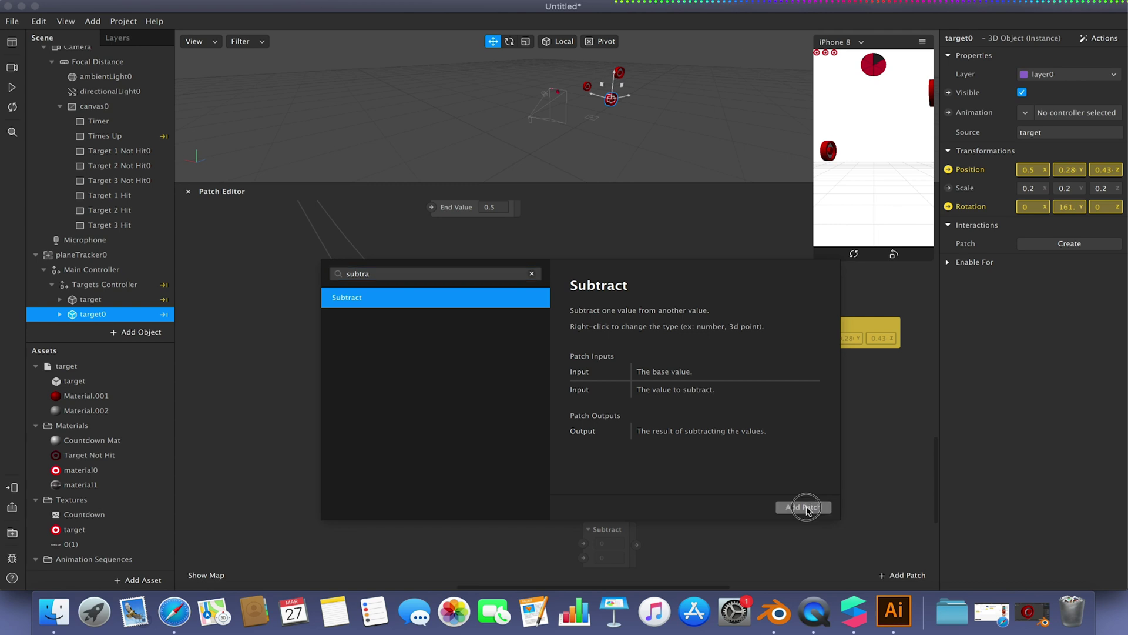
{"action": "left_click", "coordinate": [586, 558]}
{"action": "type", "text": "5"}
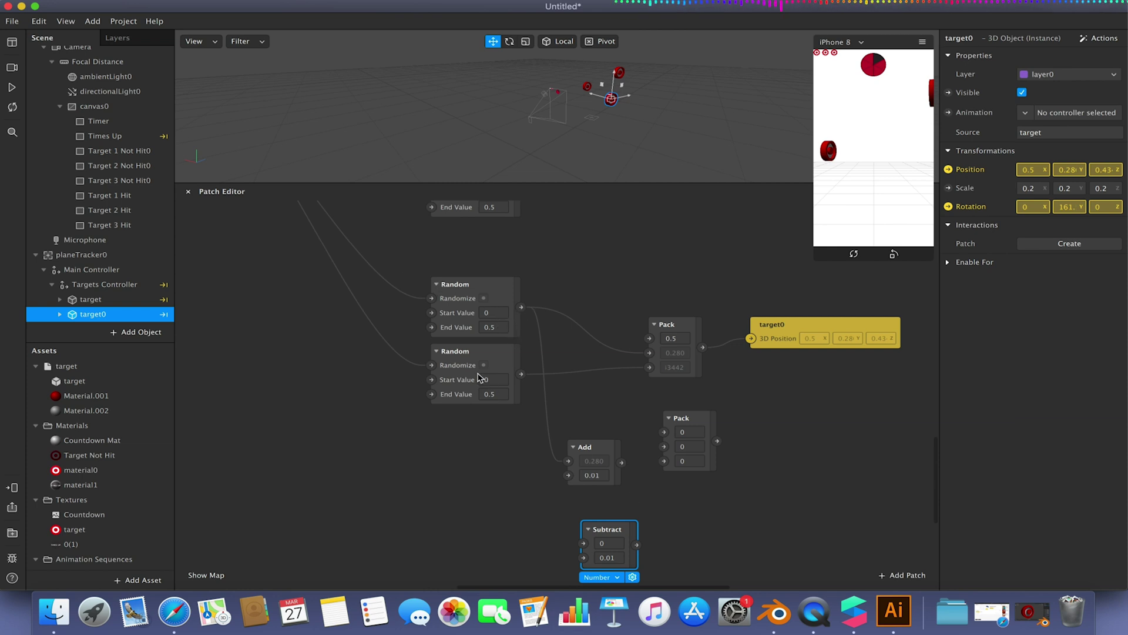
{"action": "left_click_drag", "start_coordinate": [521, 374], "coordinate": [583, 543]}
- Move the Add and Subtract patches beside the Pack and shift both lower Random patches up-left
{"action": "left_click_drag", "start_coordinate": [588, 448], "coordinate": [597, 406]}
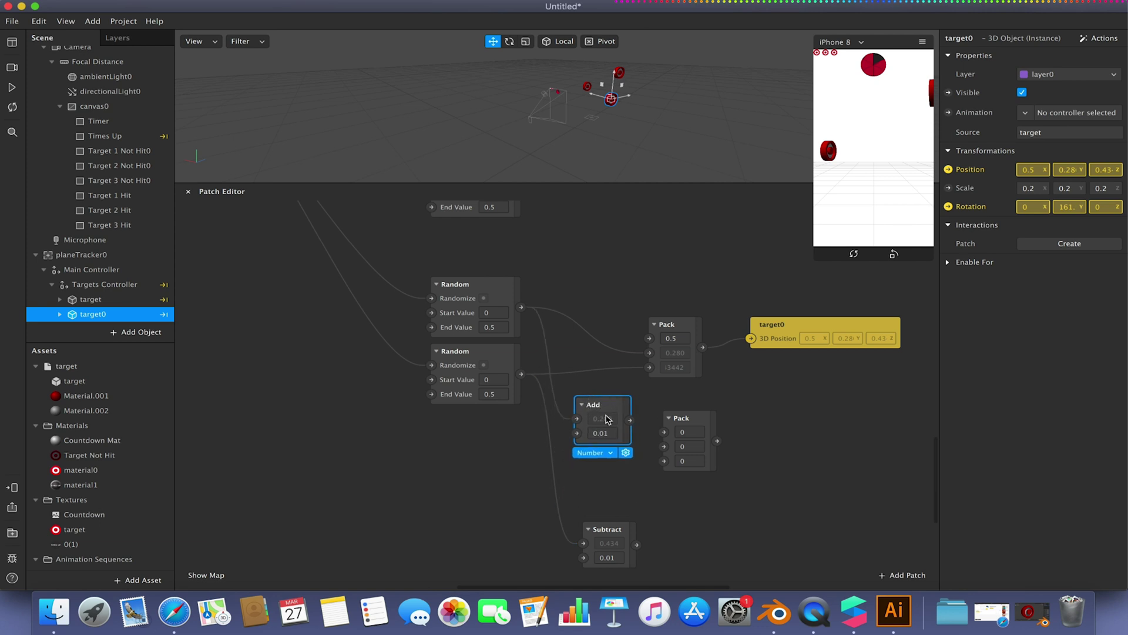
{"action": "left_click_drag", "start_coordinate": [593, 533], "coordinate": [587, 502]}
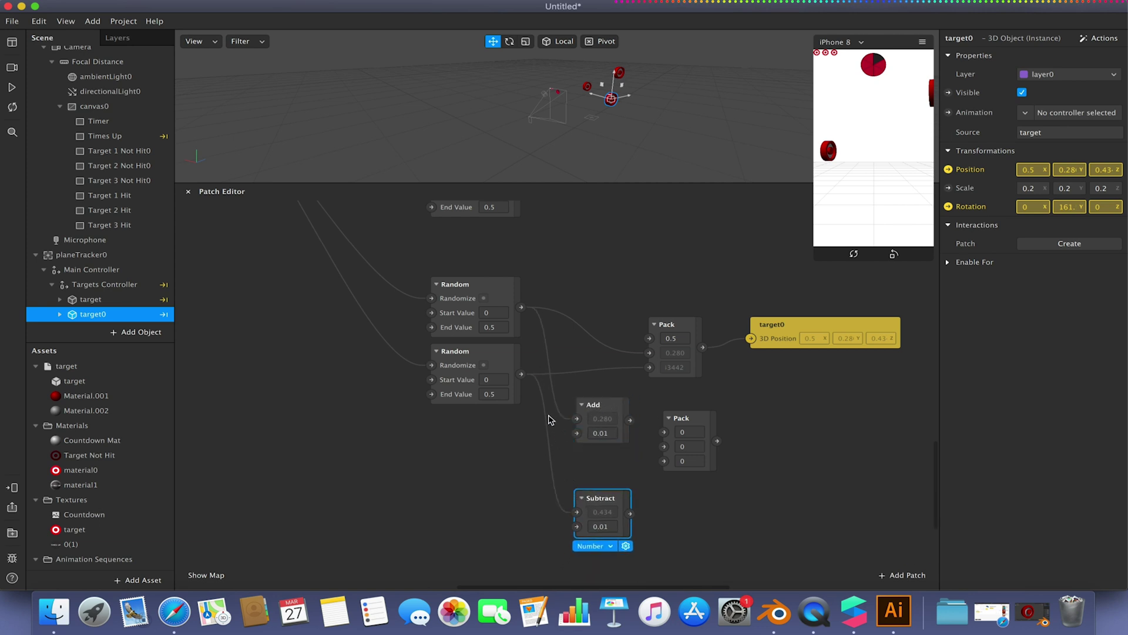
{"action": "scroll", "coordinate": [468, 479], "scroll_direction": "up", "scroll_amount": 5}
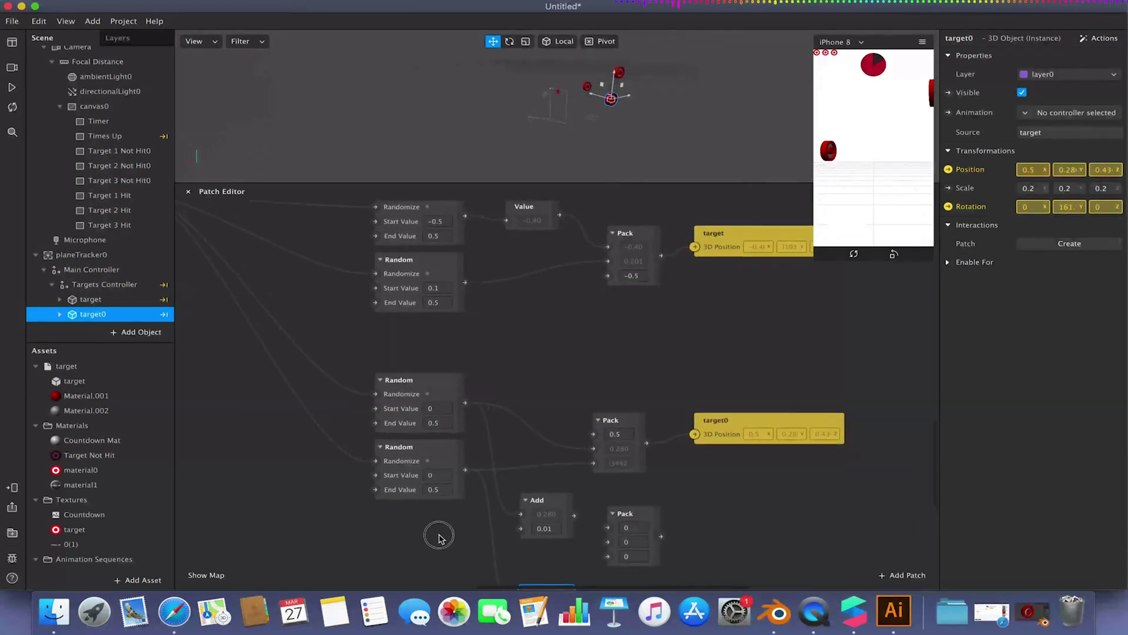
{"action": "left_click_drag", "start_coordinate": [441, 526], "coordinate": [409, 493]}
{"action": "left_click_drag", "start_coordinate": [335, 316], "coordinate": [412, 452]}
{"action": "left_click_drag", "start_coordinate": [390, 361], "coordinate": [363, 320]}
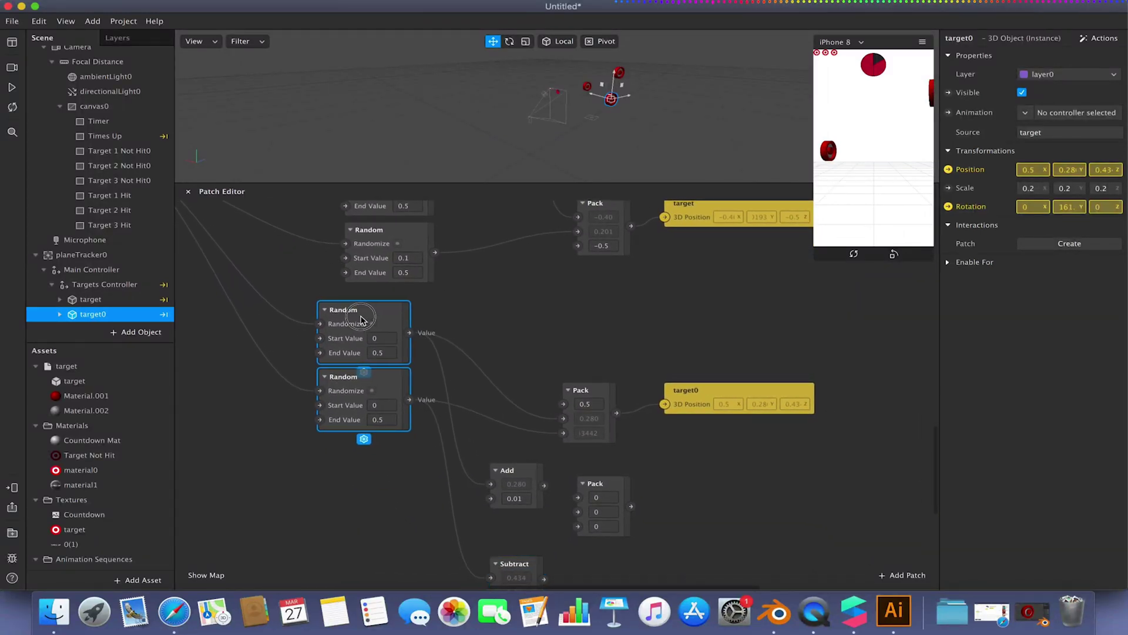
- Line up the Pack, target0, spare Pack, Add and Subtract patches, then duplicate the target as target1
{"action": "left_click_drag", "start_coordinate": [569, 388], "coordinate": [570, 348]}
{"action": "left_click_drag", "start_coordinate": [678, 424], "coordinate": [690, 340]}
{"action": "left_click_drag", "start_coordinate": [581, 514], "coordinate": [652, 448]}
{"action": "left_click_drag", "start_coordinate": [520, 504], "coordinate": [533, 450]}
{"action": "left_click_drag", "start_coordinate": [504, 548], "coordinate": [504, 514]}
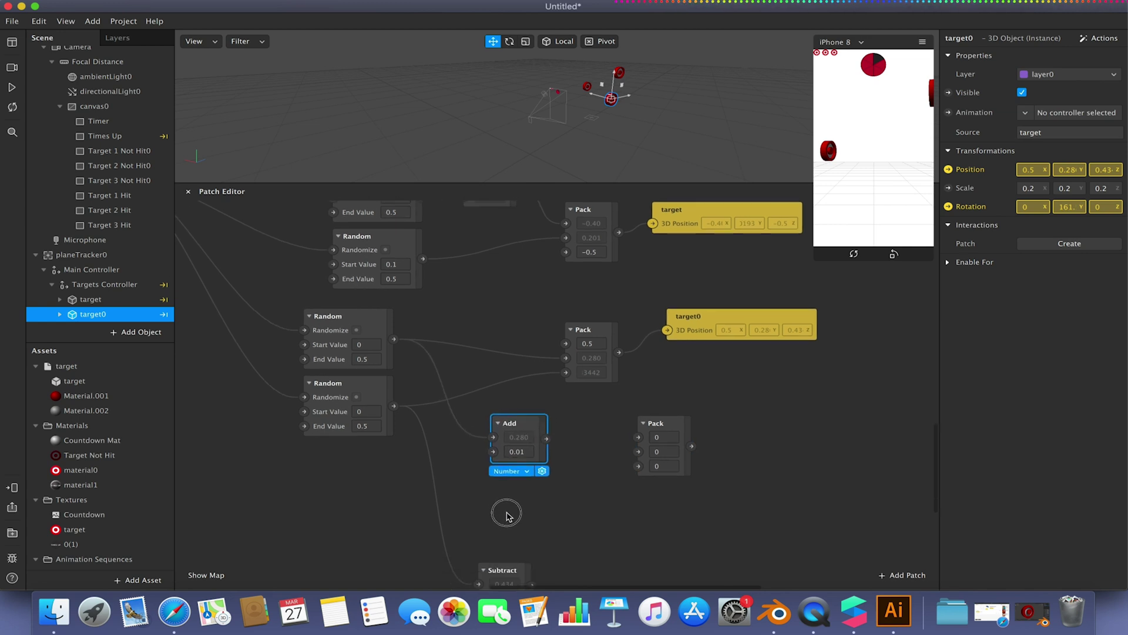
{"action": "left_click_drag", "start_coordinate": [504, 565], "coordinate": [517, 483]}
{"action": "left_click", "coordinate": [571, 472]}
{"action": "left_click_drag", "start_coordinate": [590, 473], "coordinate": [523, 509]}
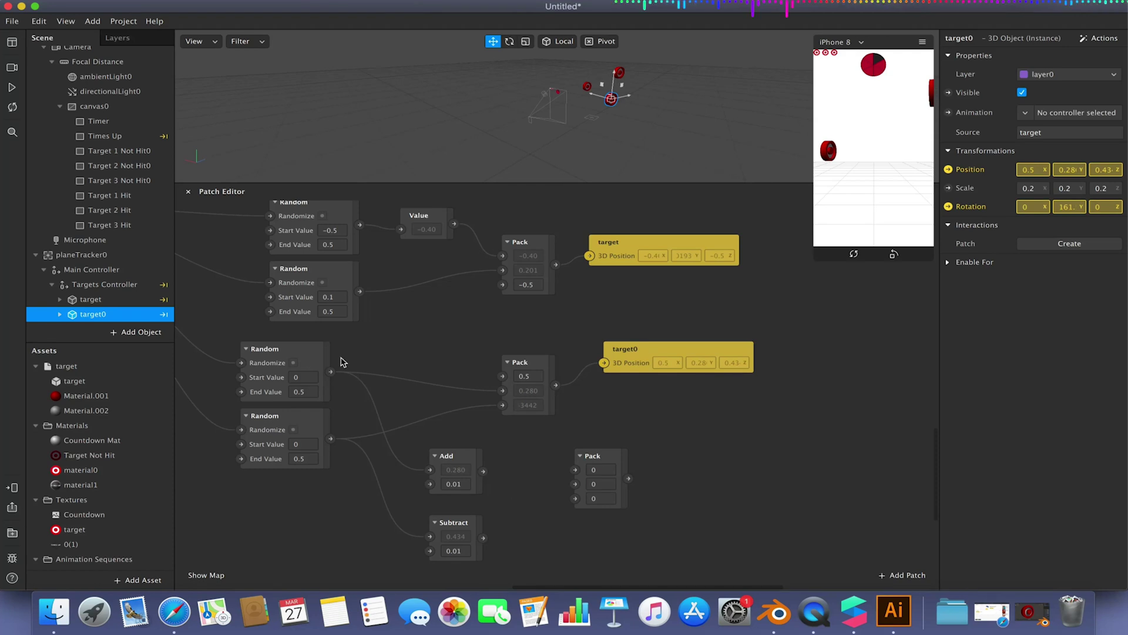
{"action": "key", "text": "super+d"}
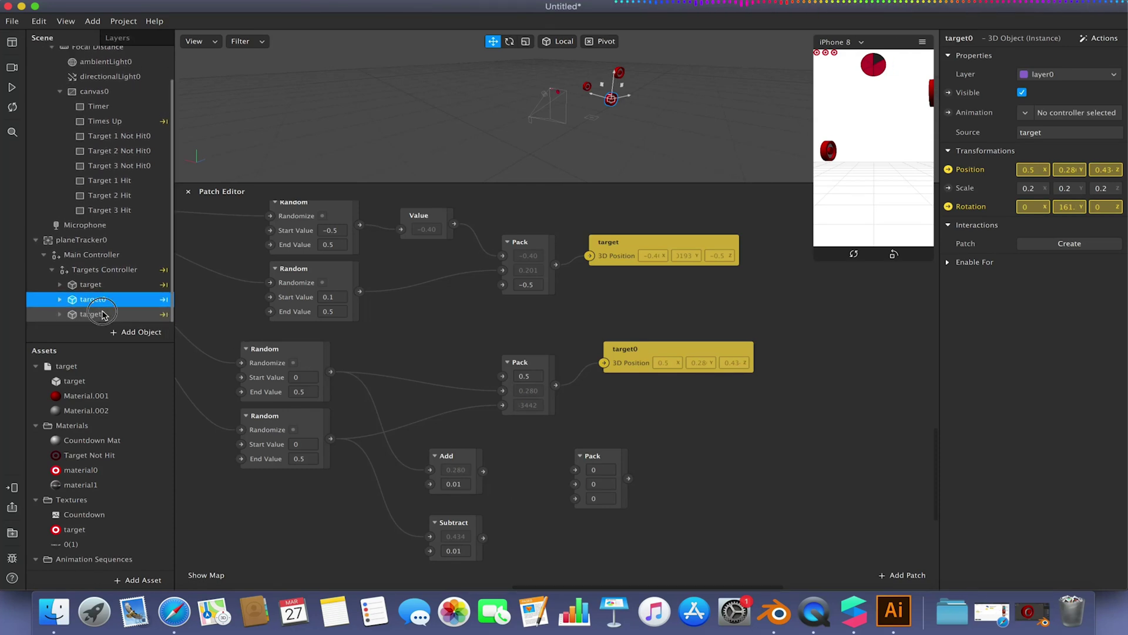
- Wire the spare Pack into target1's Position patch, with Add feeding Y and Subtract feeding Z
{"action": "left_click", "coordinate": [948, 169]}
{"action": "left_click_drag", "start_coordinate": [611, 425], "coordinate": [728, 490]}
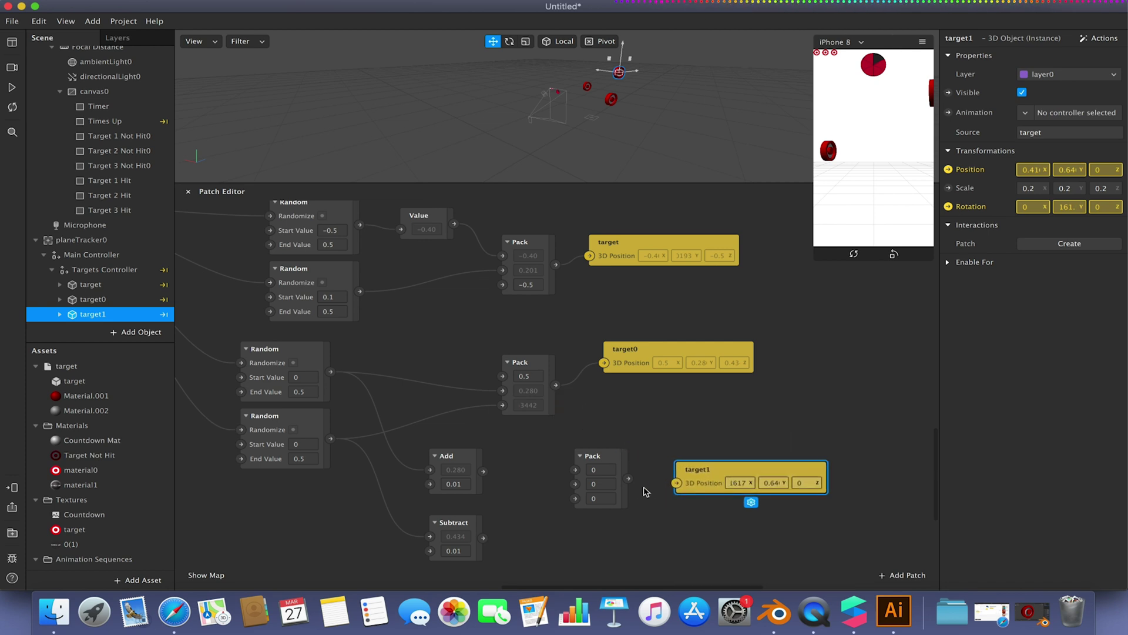
{"action": "left_click_drag", "start_coordinate": [630, 479], "coordinate": [676, 483]}
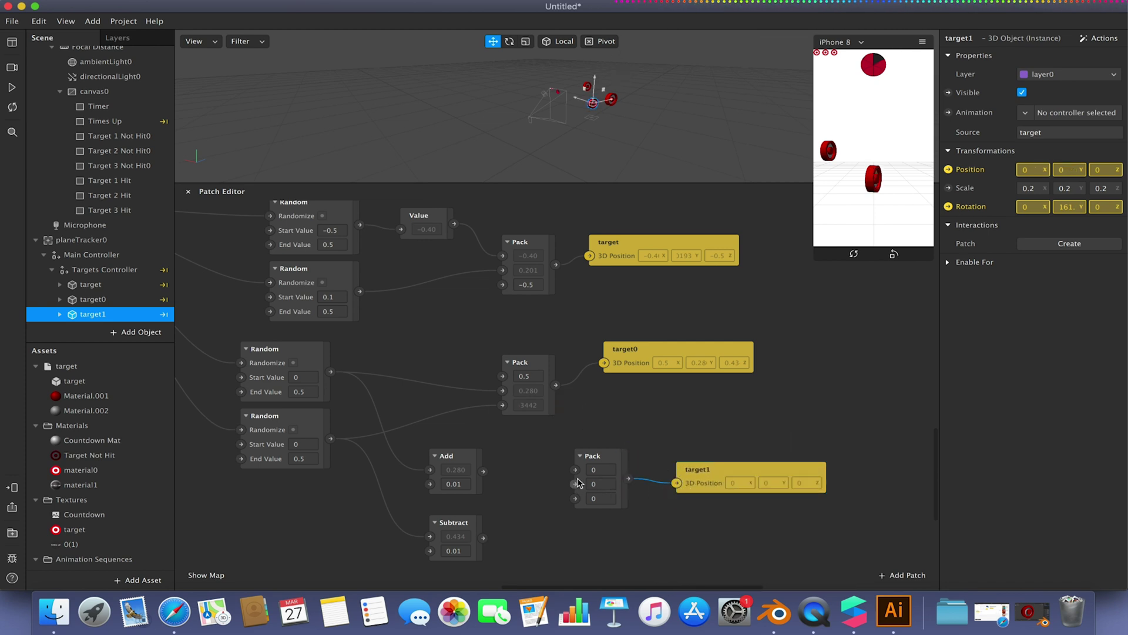
{"action": "left_click_drag", "start_coordinate": [483, 471], "coordinate": [578, 484]}
{"action": "left_click_drag", "start_coordinate": [576, 486], "coordinate": [575, 484]}
{"action": "left_click_drag", "start_coordinate": [482, 538], "coordinate": [576, 499]}
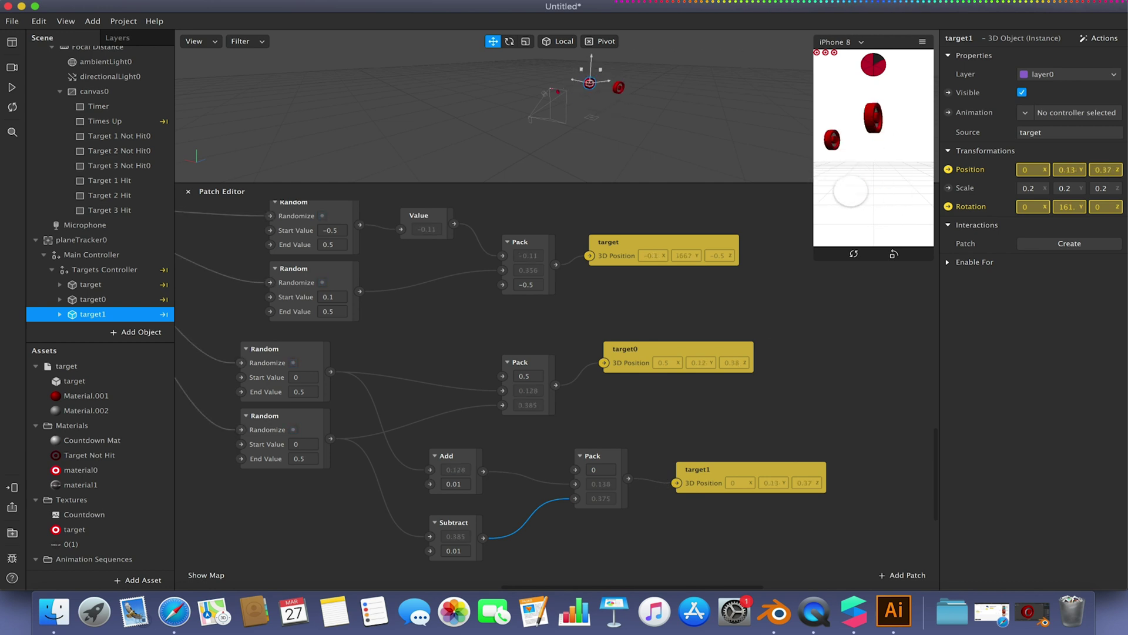
- Restart the effect preview and briefly resize the device simulator
{"action": "left_click", "coordinate": [13, 110]}
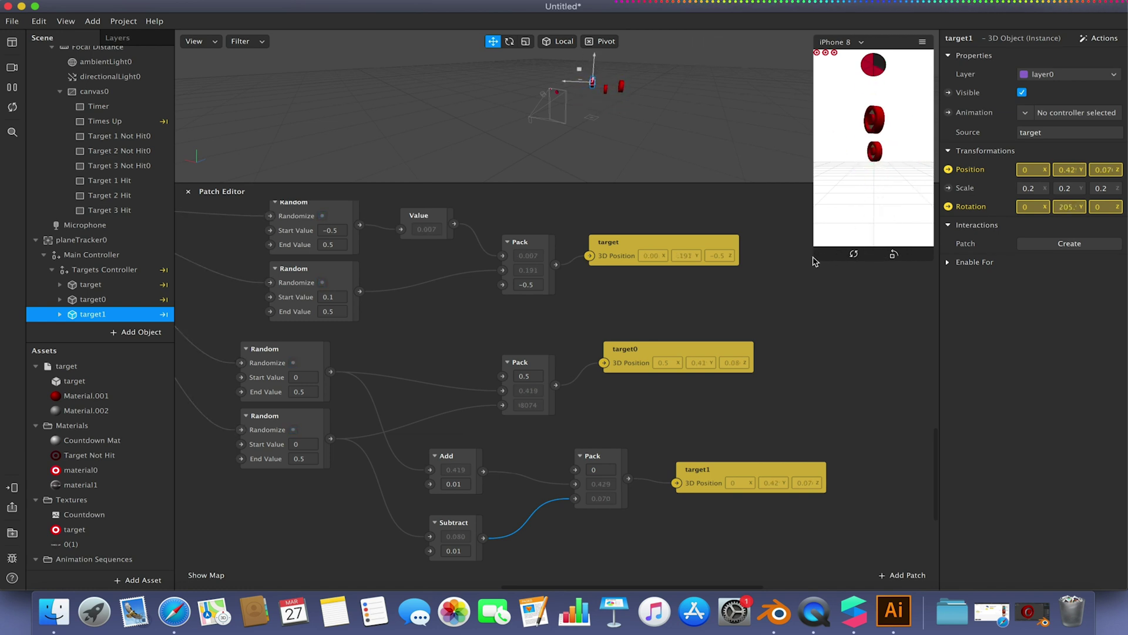
{"action": "left_click_drag", "start_coordinate": [813, 270], "coordinate": [746, 371]}
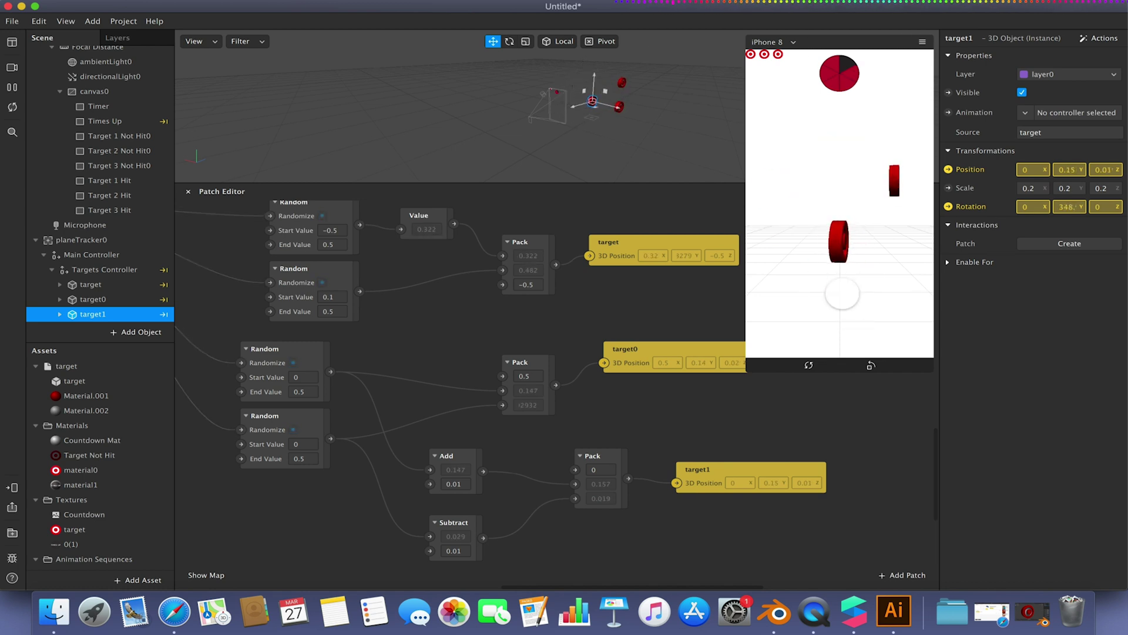
{"action": "left_click_drag", "start_coordinate": [749, 366], "coordinate": [812, 248]}
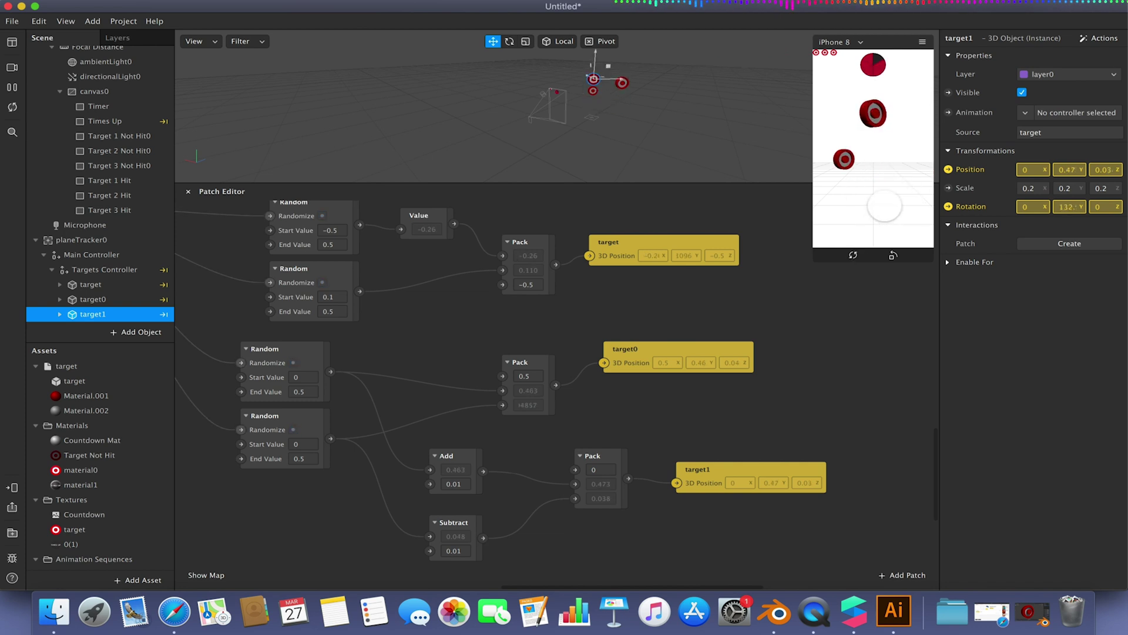
- Switch the preview to Simulate Orbit and restart it to play through to Times Up
{"action": "left_click", "coordinate": [922, 42]}
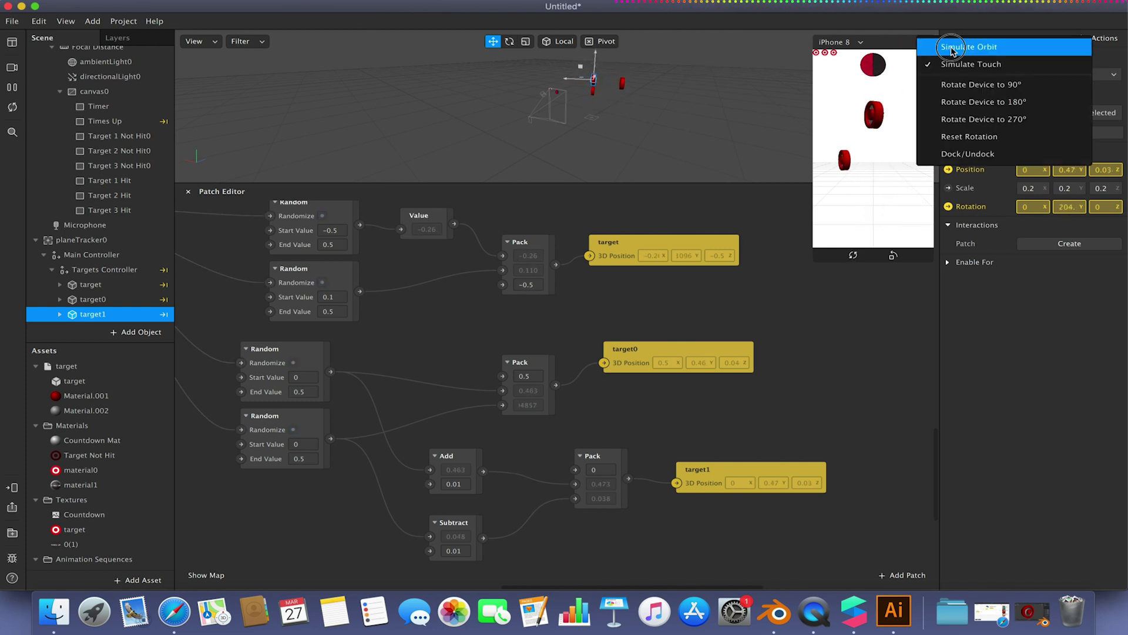
{"action": "left_click", "coordinate": [952, 48]}
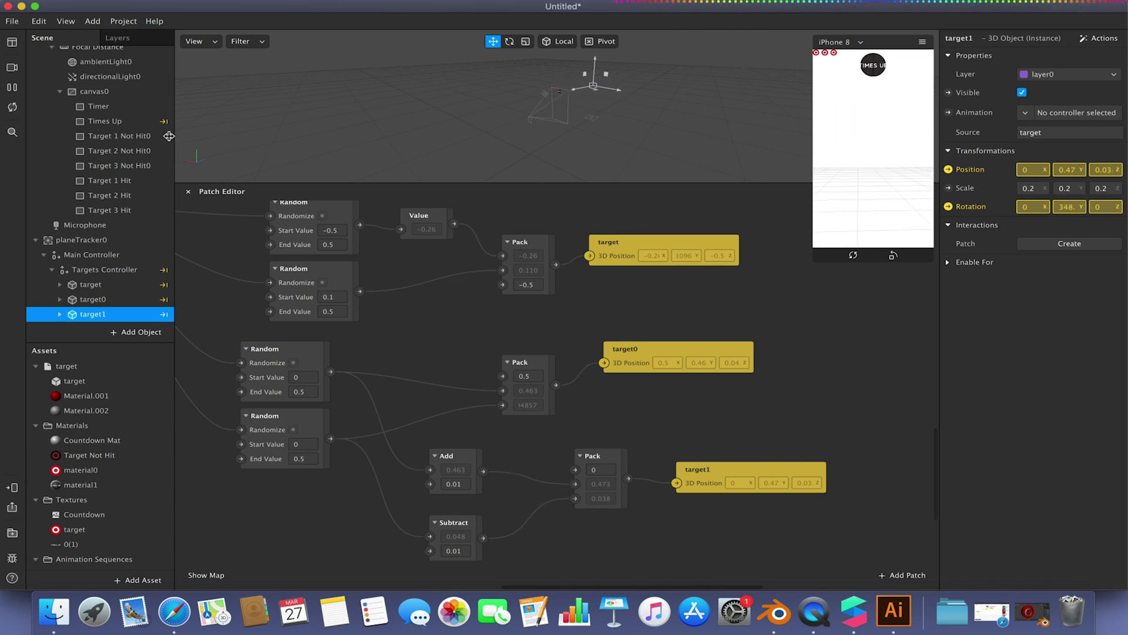
{"action": "left_click", "coordinate": [12, 107]}
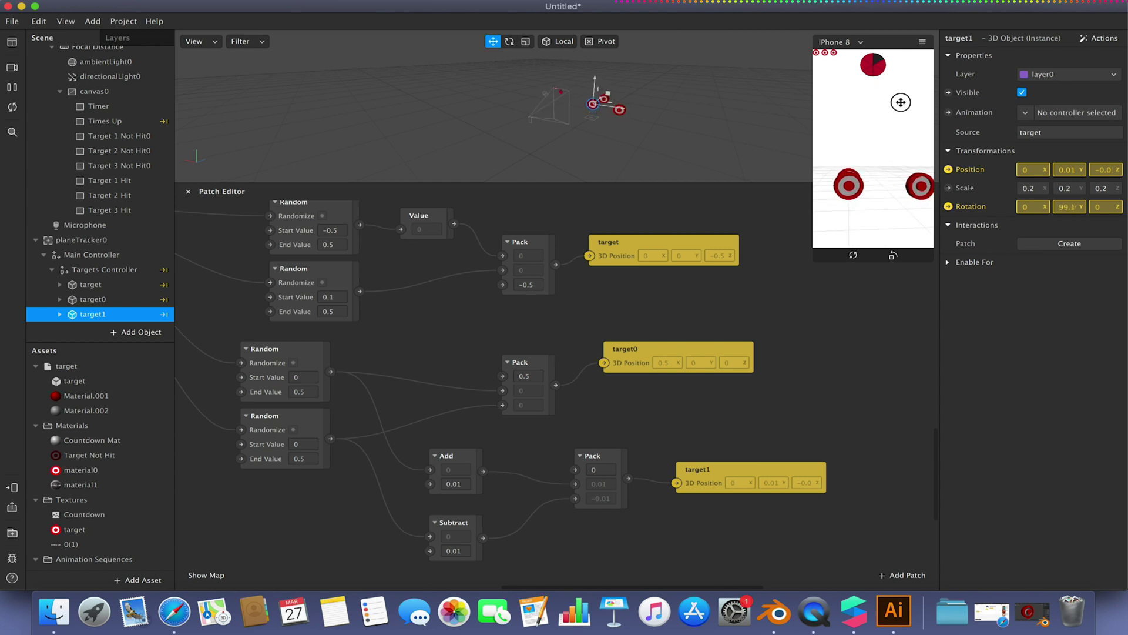
{"action": "left_click", "coordinate": [922, 42]}
{"action": "left_click", "coordinate": [952, 59]}
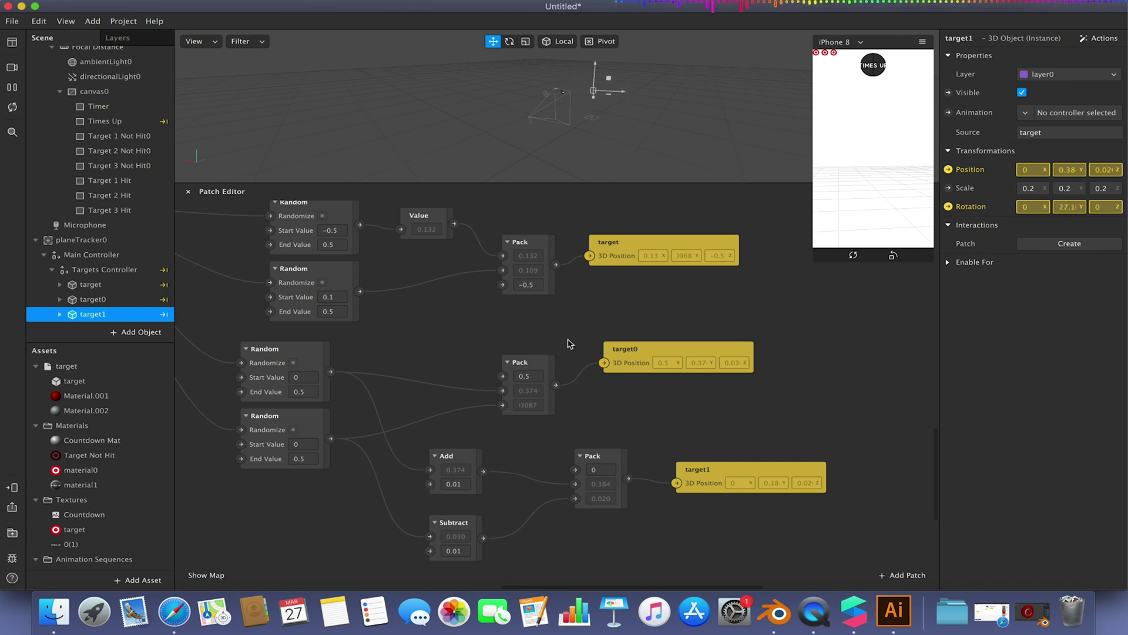
{"action": "left_click_drag", "start_coordinate": [589, 320], "coordinate": [772, 395]}
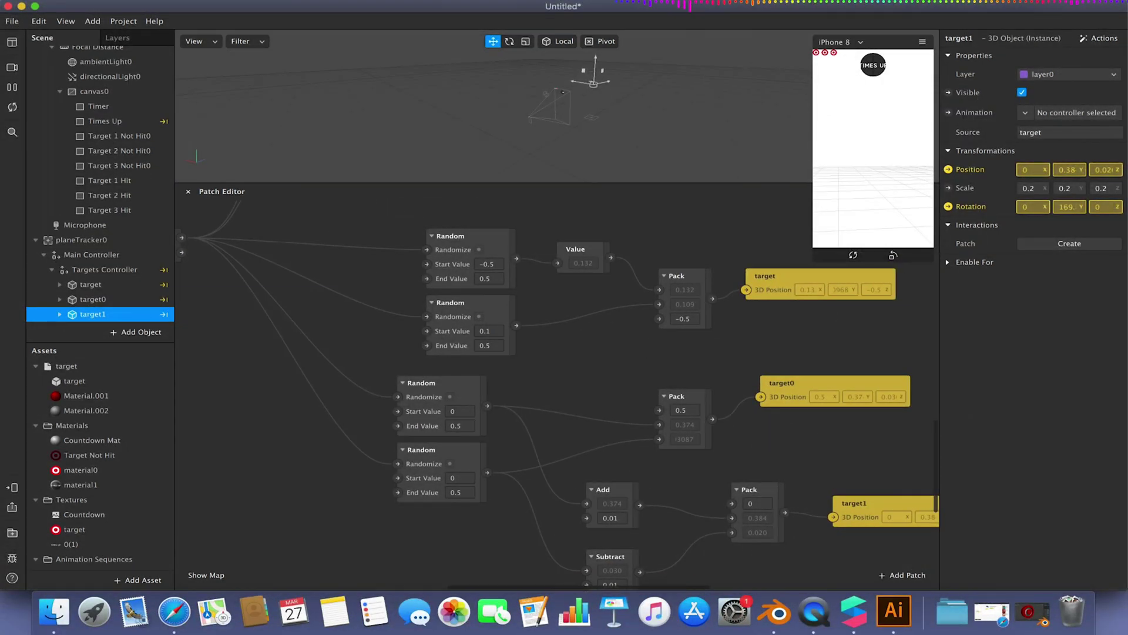